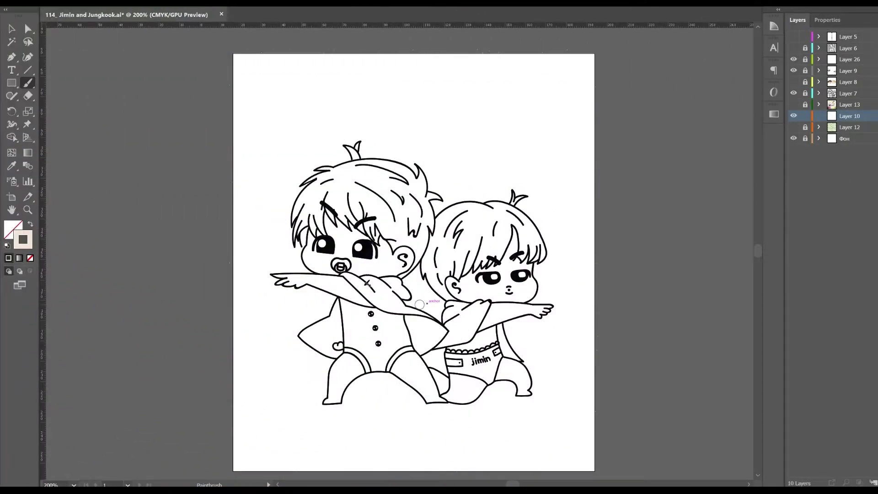
Paint beige skin tone over the left baby's face around the eyes and cheek.
{"action": "scroll", "coordinate": [322, 246], "scroll_direction": "up", "scroll_amount": 4}
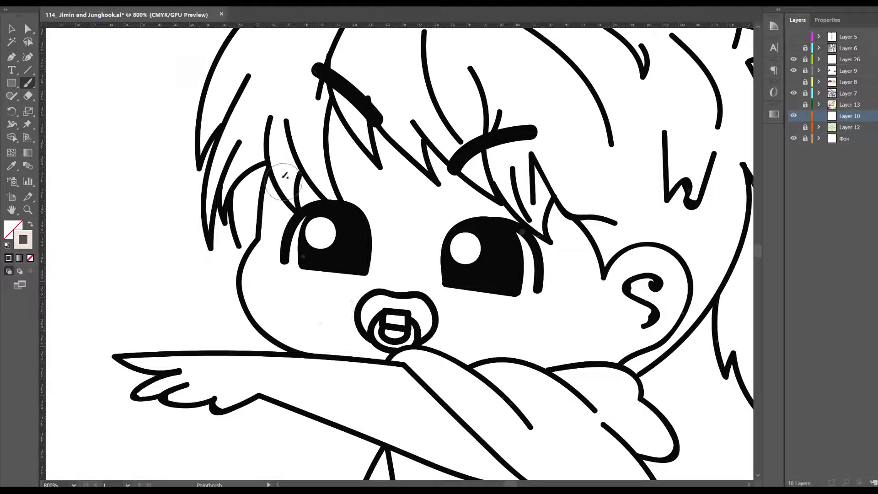
{"action": "mouse_move", "coordinate": [285, 177]}
{"action": "left_mouse_down"}
{"action": "mouse_move", "coordinate": [378, 144]}
{"action": "mouse_move", "coordinate": [671, 295]}
{"action": "mouse_move", "coordinate": [498, 336]}
{"action": "mouse_move", "coordinate": [323, 301]}
{"action": "left_mouse_up"}
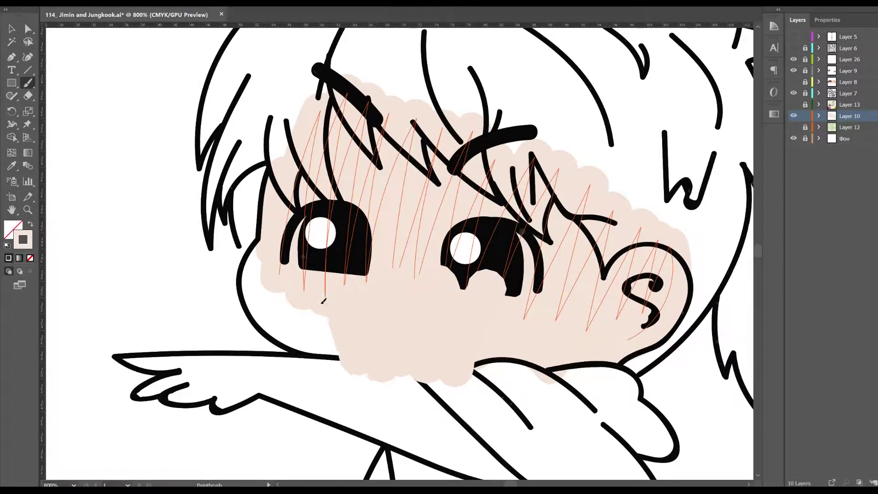
{"action": "mouse_move", "coordinate": [323, 300]}
{"action": "left_mouse_down"}
{"action": "mouse_move", "coordinate": [292, 327]}
{"action": "mouse_move", "coordinate": [257, 285]}
{"action": "mouse_move", "coordinate": [274, 259]}
{"action": "left_mouse_up"}
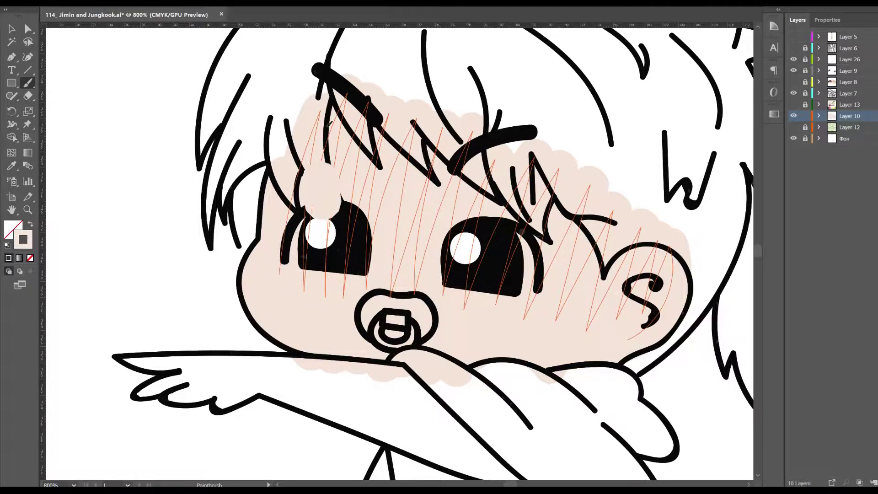
Fill the outstretched arm with beige skin tone, extending it toward the hand.
{"action": "left_click_drag", "start_coordinate": [445, 390], "coordinate": [466, 225]}
{"action": "left_click_drag", "start_coordinate": [320, 204], "coordinate": [558, 306]}
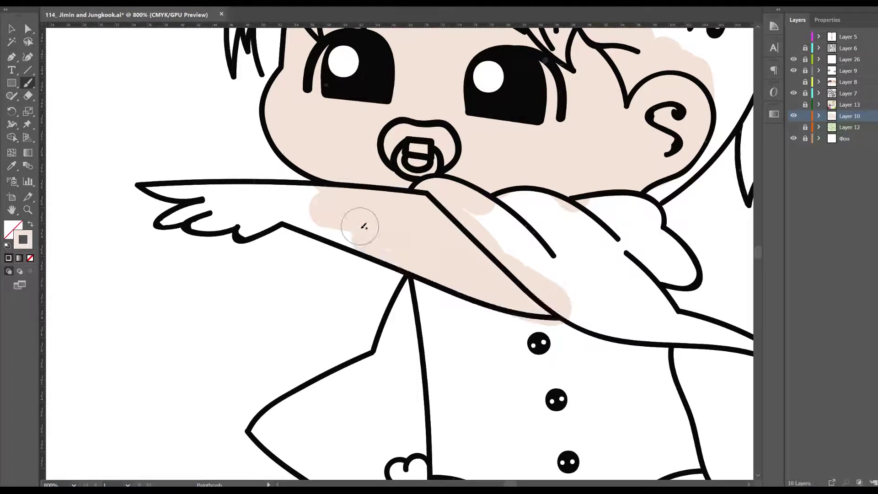
{"action": "left_click_drag", "start_coordinate": [319, 216], "coordinate": [291, 198]}
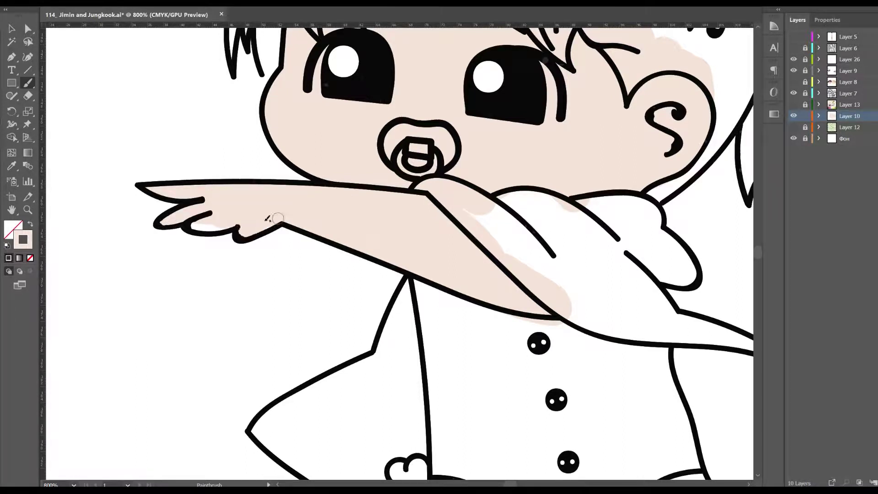
{"action": "scroll", "coordinate": [382, 269], "scroll_direction": "down", "scroll_amount": 5}
{"action": "key", "text": "ctrl+plus"}
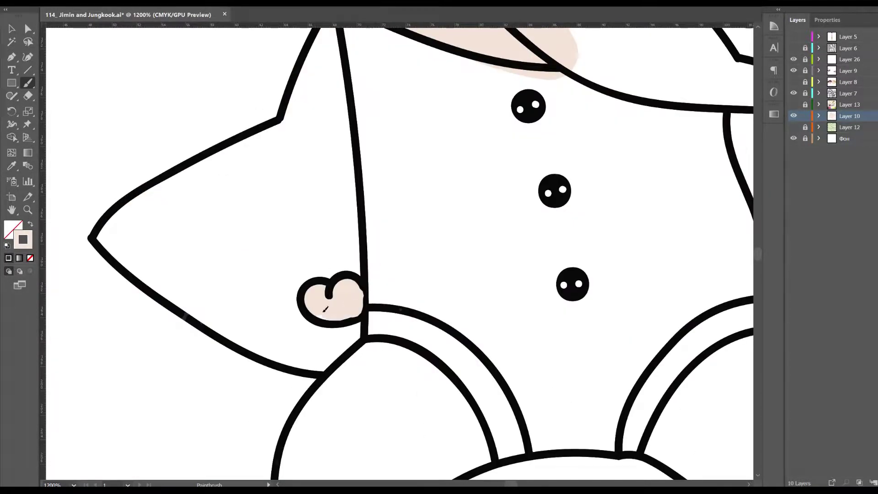
Fill the first leg below the jacket with beige skin tone down to the foot.
{"action": "scroll", "coordinate": [356, 290], "scroll_direction": "down", "scroll_amount": 5}
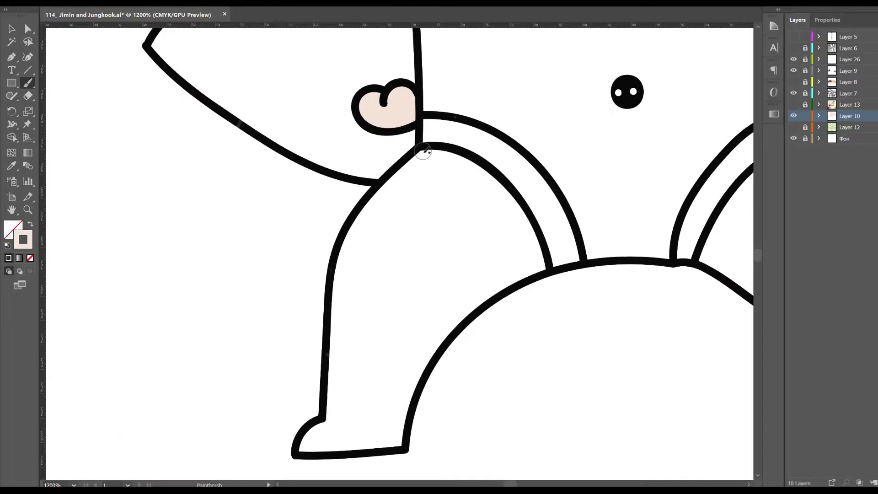
{"action": "left_click_drag", "start_coordinate": [428, 154], "coordinate": [364, 223]}
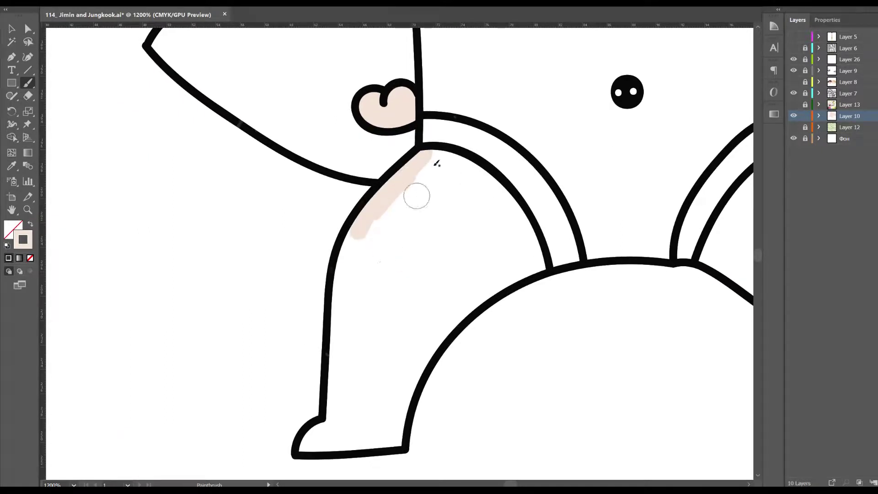
{"action": "left_click_drag", "start_coordinate": [437, 163], "coordinate": [531, 251]}
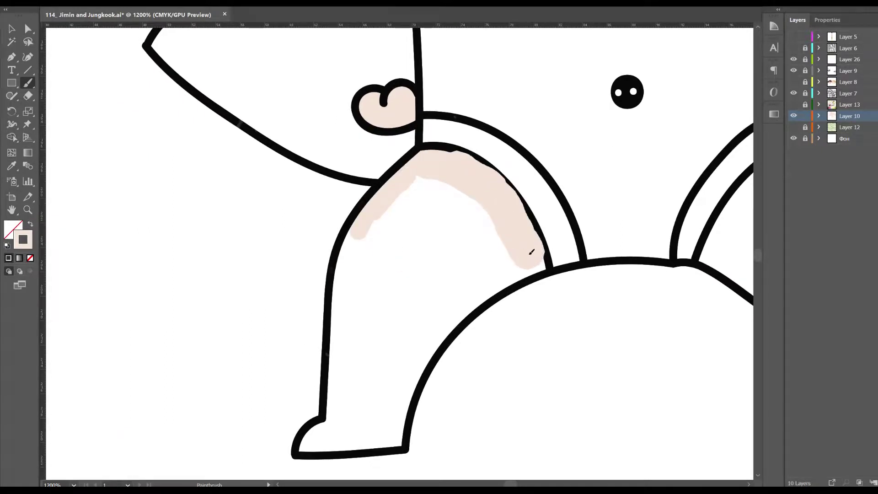
{"action": "left_click_drag", "start_coordinate": [531, 252], "coordinate": [415, 357]}
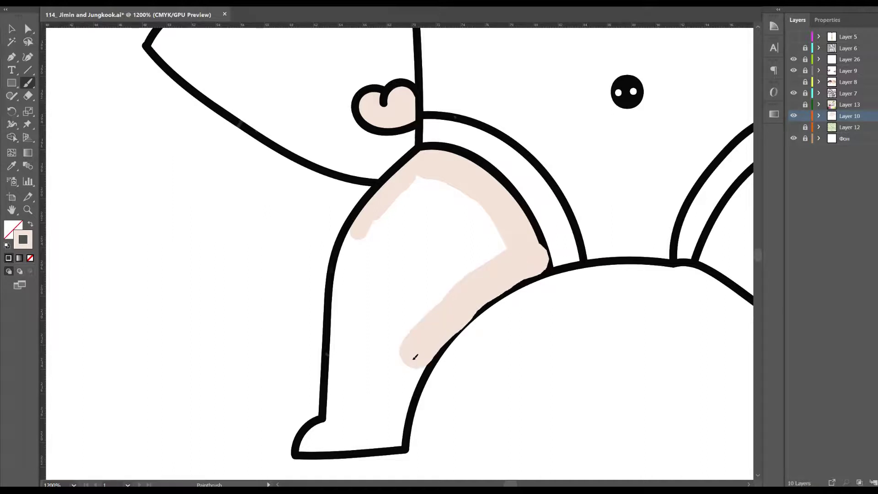
{"action": "mouse_move", "coordinate": [415, 357]}
{"action": "left_mouse_down"}
{"action": "mouse_move", "coordinate": [385, 448]}
{"action": "mouse_move", "coordinate": [375, 427]}
{"action": "mouse_move", "coordinate": [439, 293]}
{"action": "left_mouse_up"}
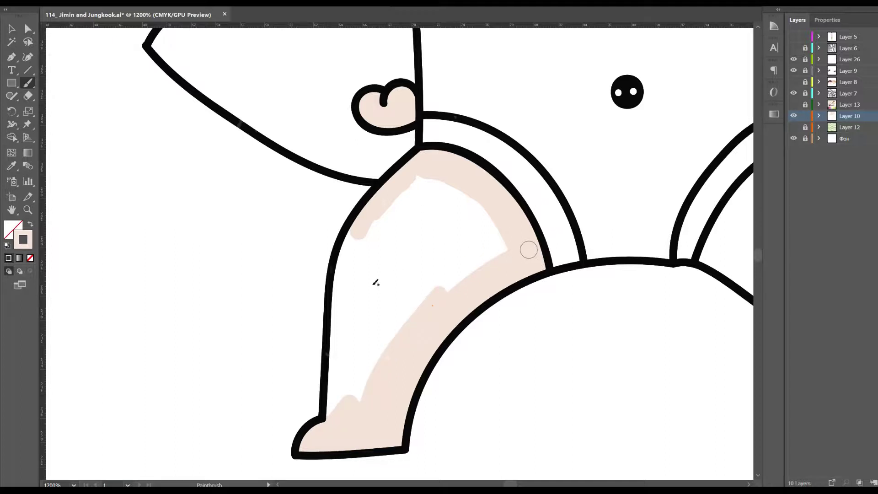
{"action": "mouse_move", "coordinate": [431, 189]}
{"action": "left_mouse_down"}
{"action": "mouse_move", "coordinate": [343, 403]}
{"action": "mouse_move", "coordinate": [359, 263]}
{"action": "left_mouse_up"}
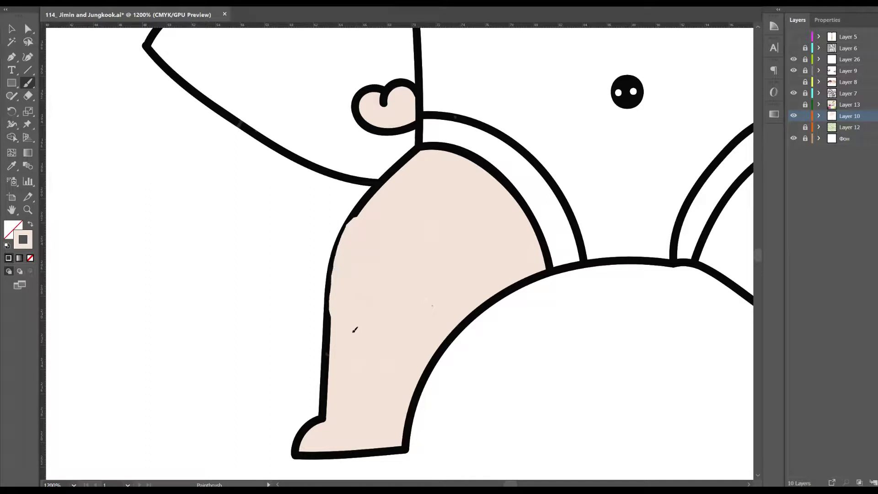
Fill the other leg with skin tone and cover the white gaps near the foot.
{"action": "scroll", "coordinate": [355, 330], "scroll_direction": "right", "scroll_amount": 5}
{"action": "mouse_move", "coordinate": [327, 357]}
{"action": "left_mouse_down"}
{"action": "mouse_move", "coordinate": [468, 238]}
{"action": "mouse_move", "coordinate": [549, 343]}
{"action": "mouse_move", "coordinate": [590, 448]}
{"action": "left_mouse_up"}
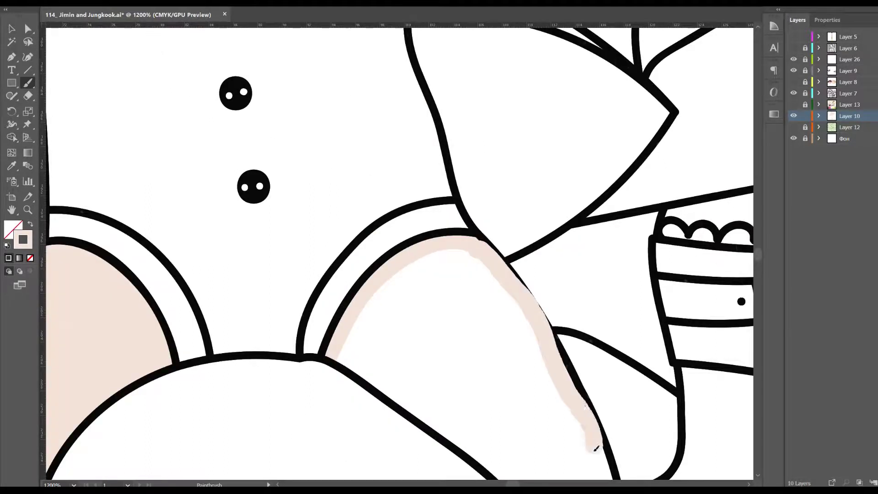
{"action": "left_click_drag", "start_coordinate": [503, 325], "coordinate": [579, 431]}
{"action": "mouse_move", "coordinate": [555, 402]}
{"action": "left_mouse_down"}
{"action": "mouse_move", "coordinate": [526, 349]}
{"action": "mouse_move", "coordinate": [451, 269]}
{"action": "mouse_move", "coordinate": [363, 348]}
{"action": "mouse_move", "coordinate": [520, 457]}
{"action": "left_mouse_up"}
{"action": "scroll", "coordinate": [506, 338], "scroll_direction": "down", "scroll_amount": 4}
{"action": "scroll", "coordinate": [505, 337], "scroll_direction": "right", "scroll_amount": 3}
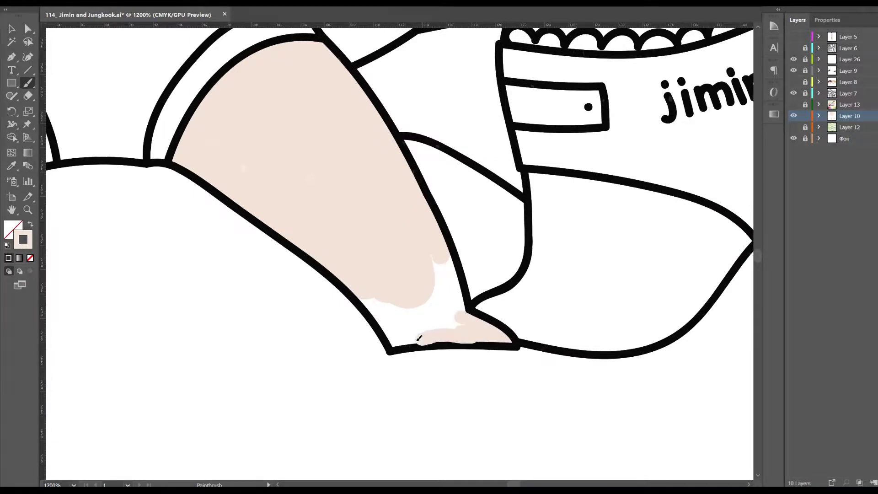
{"action": "left_click_drag", "start_coordinate": [394, 342], "coordinate": [361, 288]}
{"action": "mouse_move", "coordinate": [418, 326]}
{"action": "left_mouse_down"}
{"action": "mouse_move", "coordinate": [441, 294]}
{"action": "mouse_move", "coordinate": [462, 308]}
{"action": "mouse_move", "coordinate": [454, 281]}
{"action": "left_mouse_up"}
Paint skin tone along the leg beneath the diaper.
{"action": "scroll", "coordinate": [499, 297], "scroll_direction": "up", "scroll_amount": 2}
{"action": "scroll", "coordinate": [499, 297], "scroll_direction": "right", "scroll_amount": 5}
{"action": "mouse_move", "coordinate": [499, 297]}
{"action": "left_mouse_down"}
{"action": "mouse_move", "coordinate": [353, 245]}
{"action": "mouse_move", "coordinate": [290, 235]}
{"action": "mouse_move", "coordinate": [302, 272]}
{"action": "mouse_move", "coordinate": [284, 349]}
{"action": "mouse_move", "coordinate": [245, 372]}
{"action": "mouse_move", "coordinate": [331, 396]}
{"action": "mouse_move", "coordinate": [402, 392]}
{"action": "mouse_move", "coordinate": [450, 358]}
{"action": "mouse_move", "coordinate": [498, 297]}
{"action": "left_mouse_up"}
Fill both legs below the jimin diaper with beige skin tone.
{"action": "mouse_move", "coordinate": [476, 261]}
{"action": "left_mouse_down"}
{"action": "mouse_move", "coordinate": [417, 357]}
{"action": "mouse_move", "coordinate": [370, 263]}
{"action": "mouse_move", "coordinate": [311, 361]}
{"action": "mouse_move", "coordinate": [317, 350]}
{"action": "mouse_move", "coordinate": [424, 375]}
{"action": "left_mouse_up"}
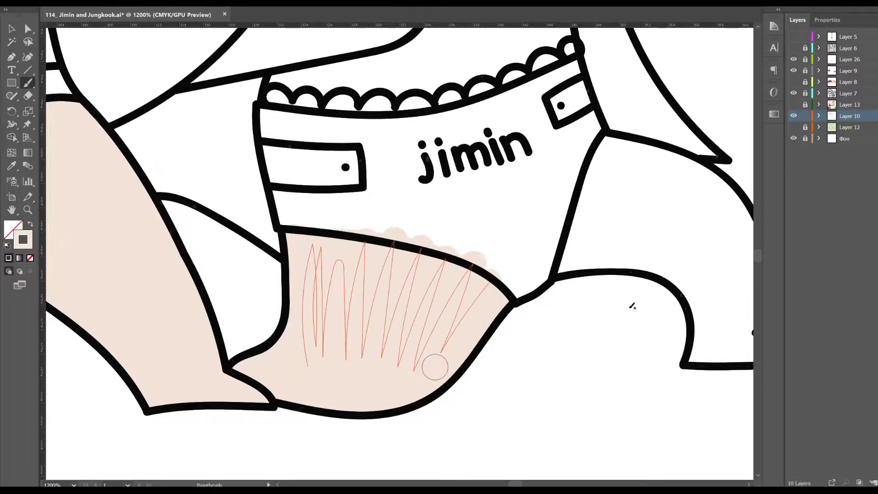
{"action": "left_click_drag", "start_coordinate": [632, 307], "coordinate": [437, 335]}
{"action": "mouse_move", "coordinate": [347, 290]}
{"action": "left_mouse_down"}
{"action": "mouse_move", "coordinate": [446, 283]}
{"action": "mouse_move", "coordinate": [506, 307]}
{"action": "mouse_move", "coordinate": [526, 386]}
{"action": "mouse_move", "coordinate": [572, 368]}
{"action": "mouse_move", "coordinate": [520, 290]}
{"action": "mouse_move", "coordinate": [471, 174]}
{"action": "mouse_move", "coordinate": [408, 237]}
{"action": "mouse_move", "coordinate": [352, 270]}
{"action": "mouse_move", "coordinate": [366, 170]}
{"action": "mouse_move", "coordinate": [526, 211]}
{"action": "mouse_move", "coordinate": [538, 244]}
{"action": "mouse_move", "coordinate": [563, 249]}
{"action": "mouse_move", "coordinate": [575, 329]}
{"action": "mouse_move", "coordinate": [539, 261]}
{"action": "mouse_move", "coordinate": [491, 243]}
{"action": "left_mouse_up"}
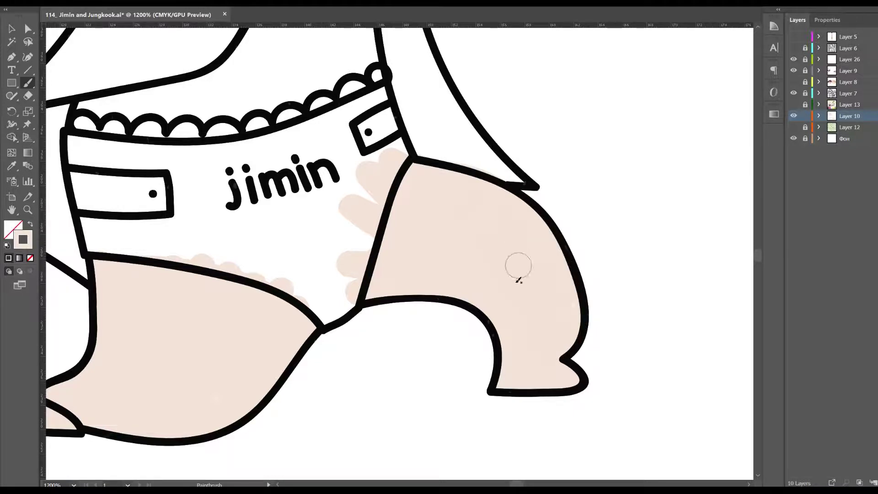
{"action": "mouse_move", "coordinate": [85, 118]}
{"action": "left_mouse_down"}
{"action": "mouse_move", "coordinate": [283, 339]}
{"action": "mouse_move", "coordinate": [394, 284]}
{"action": "mouse_move", "coordinate": [428, 305]}
{"action": "mouse_move", "coordinate": [517, 197]}
{"action": "mouse_move", "coordinate": [581, 335]}
{"action": "mouse_move", "coordinate": [577, 300]}
{"action": "left_mouse_up"}
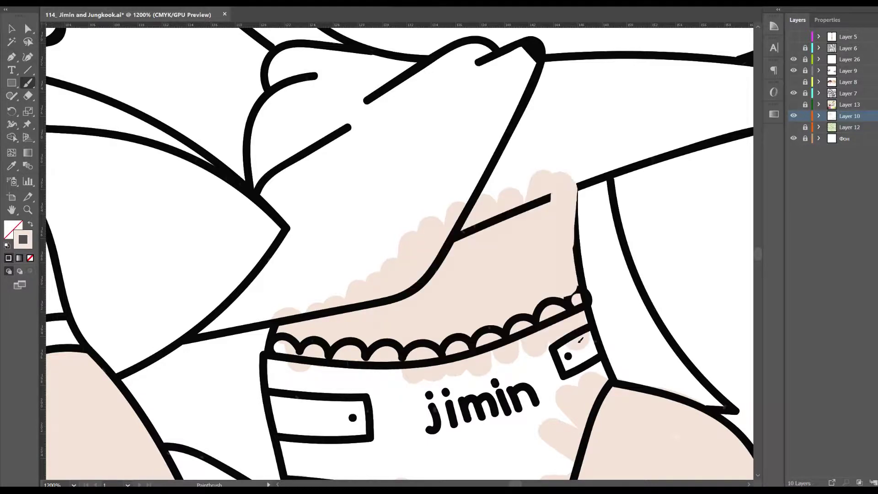
Paint skin tone along the arm, hand and fingers, covering forearm gaps.
{"action": "mouse_move", "coordinate": [458, 228]}
{"action": "left_mouse_down"}
{"action": "mouse_move", "coordinate": [549, 73]}
{"action": "mouse_move", "coordinate": [631, 114]}
{"action": "mouse_move", "coordinate": [374, 284]}
{"action": "left_mouse_up"}
{"action": "mouse_move", "coordinate": [275, 247]}
{"action": "left_mouse_down"}
{"action": "mouse_move", "coordinate": [636, 254]}
{"action": "mouse_move", "coordinate": [563, 267]}
{"action": "left_mouse_up"}
{"action": "mouse_move", "coordinate": [604, 295]}
{"action": "left_mouse_down"}
{"action": "mouse_move", "coordinate": [555, 285]}
{"action": "mouse_move", "coordinate": [436, 300]}
{"action": "left_mouse_up"}
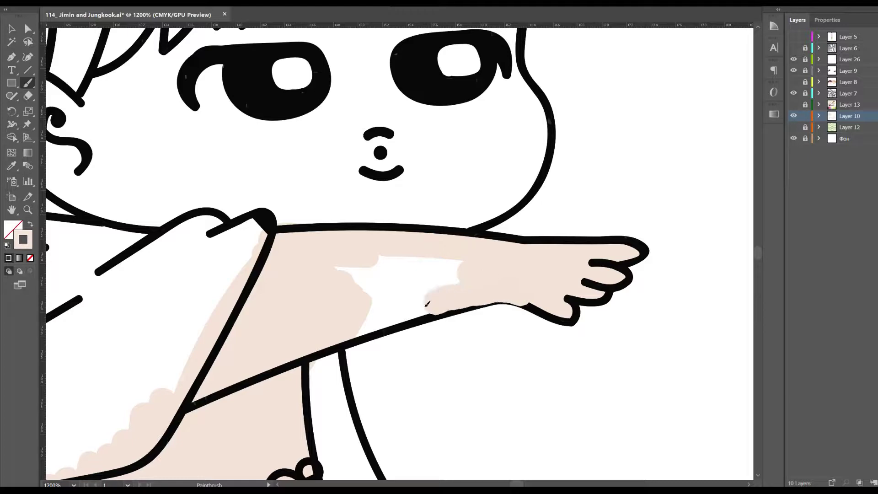
{"action": "mouse_move", "coordinate": [357, 297]}
{"action": "left_mouse_down"}
{"action": "mouse_move", "coordinate": [421, 280]}
{"action": "mouse_move", "coordinate": [398, 275]}
{"action": "left_mouse_up"}
Fill the ear and whole face, including right eye area, cheek and jaw, with skin tone.
{"action": "left_click_drag", "start_coordinate": [373, 217], "coordinate": [530, 365]}
{"action": "mouse_move", "coordinate": [311, 366]}
{"action": "left_mouse_down"}
{"action": "mouse_move", "coordinate": [171, 224]}
{"action": "mouse_move", "coordinate": [265, 279]}
{"action": "left_mouse_up"}
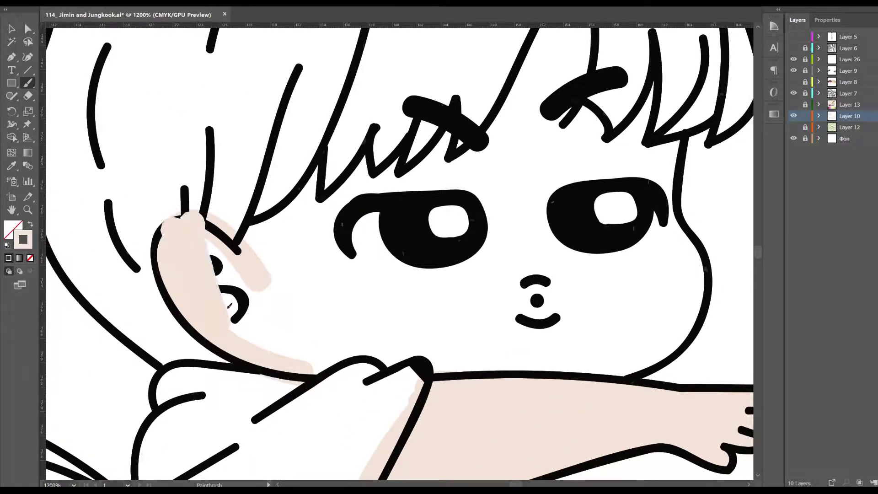
{"action": "left_click_drag", "start_coordinate": [196, 222], "coordinate": [357, 402]}
{"action": "mouse_move", "coordinate": [295, 390]}
{"action": "left_mouse_down"}
{"action": "mouse_move", "coordinate": [596, 120]}
{"action": "mouse_move", "coordinate": [600, 336]}
{"action": "left_mouse_up"}
{"action": "left_click_drag", "start_coordinate": [640, 101], "coordinate": [664, 258]}
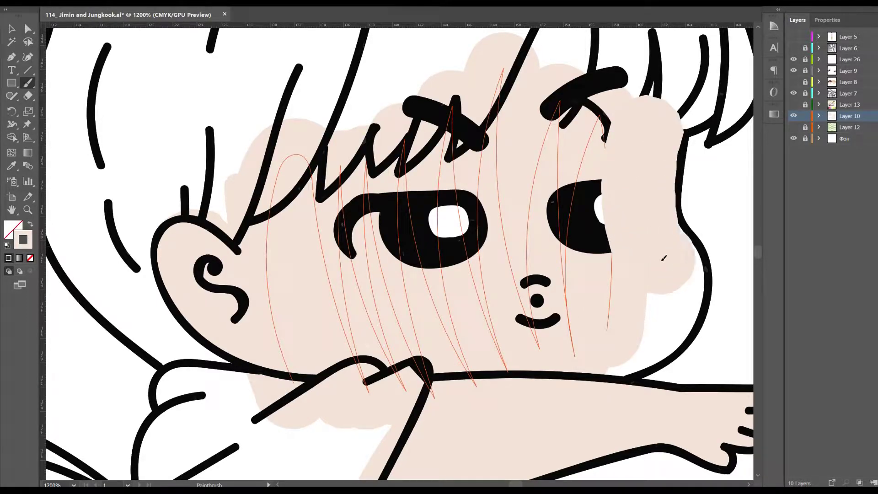
{"action": "left_click_drag", "start_coordinate": [663, 258], "coordinate": [608, 347]}
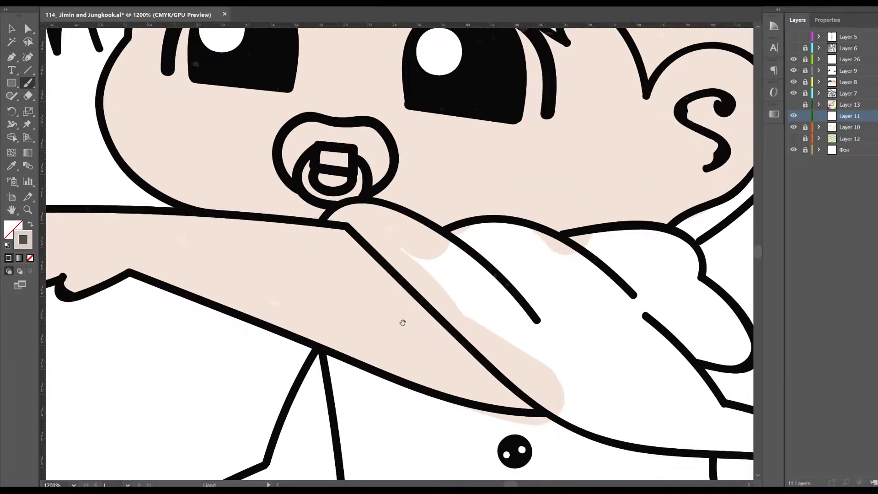
Paint grey-beige shadow strokes along the arm outline and top of the sleeve.
{"action": "left_click_drag", "start_coordinate": [345, 229], "coordinate": [480, 360]}
{"action": "left_click_drag", "start_coordinate": [531, 406], "coordinate": [408, 303]}
{"action": "left_click_drag", "start_coordinate": [352, 234], "coordinate": [348, 230]}
{"action": "scroll", "coordinate": [287, 333], "scroll_direction": "up", "scroll_amount": 5}
{"action": "scroll", "coordinate": [288, 332], "scroll_direction": "left", "scroll_amount": 3}
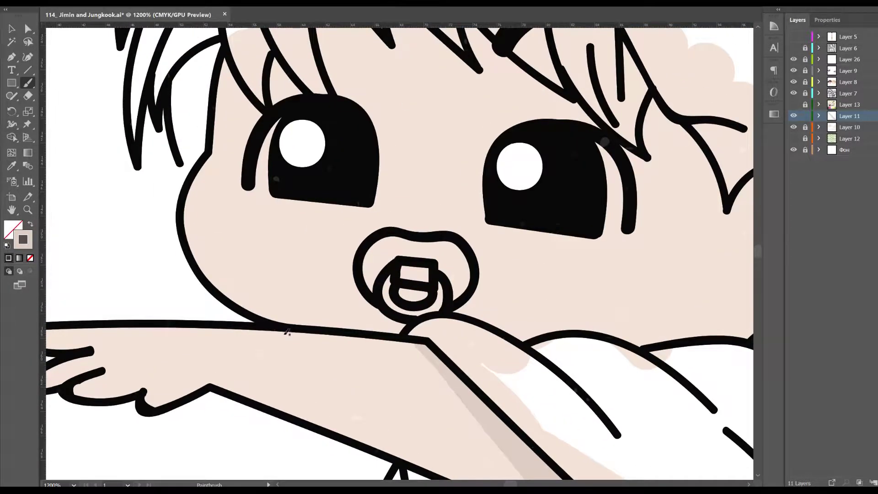
{"action": "left_click_drag", "start_coordinate": [274, 323], "coordinate": [406, 334]}
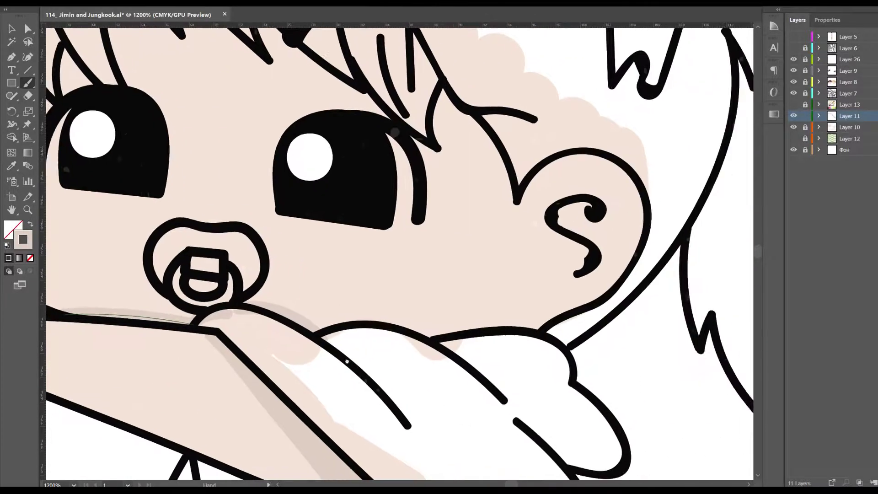
{"action": "scroll", "coordinate": [531, 350], "scroll_direction": "right", "scroll_amount": 5}
{"action": "left_click_drag", "start_coordinate": [306, 334], "coordinate": [533, 330]}
{"action": "left_click_drag", "start_coordinate": [515, 198], "coordinate": [569, 311]}
Shade along the cheek line and beneath the hair strands across the forehead.
{"action": "mouse_move", "coordinate": [556, 279]}
{"action": "left_mouse_down"}
{"action": "mouse_move", "coordinate": [505, 223]}
{"action": "mouse_move", "coordinate": [500, 275]}
{"action": "left_mouse_up"}
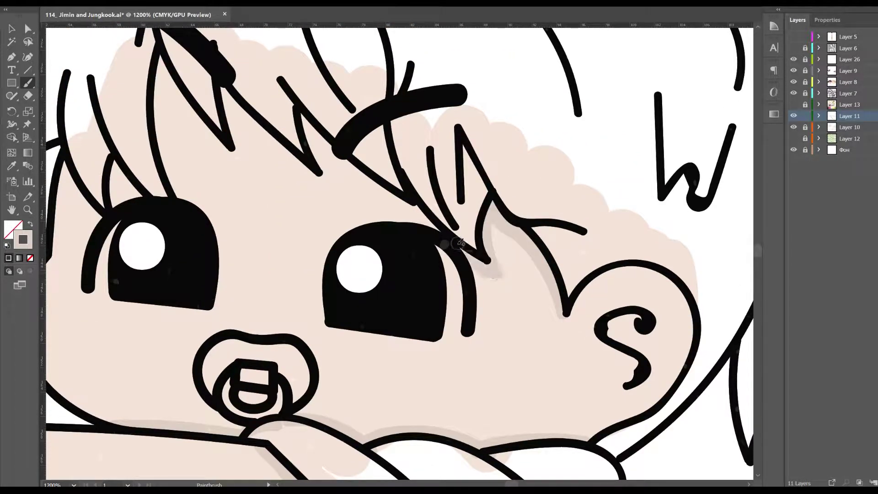
{"action": "mouse_move", "coordinate": [445, 224]}
{"action": "left_mouse_down"}
{"action": "mouse_move", "coordinate": [485, 289]}
{"action": "mouse_move", "coordinate": [335, 173]}
{"action": "mouse_move", "coordinate": [362, 237]}
{"action": "left_mouse_up"}
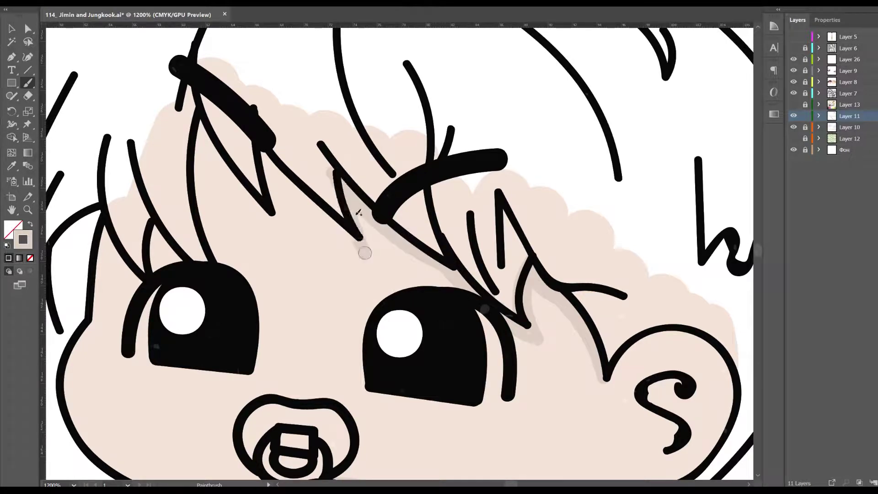
{"action": "left_click_drag", "start_coordinate": [251, 150], "coordinate": [336, 229]}
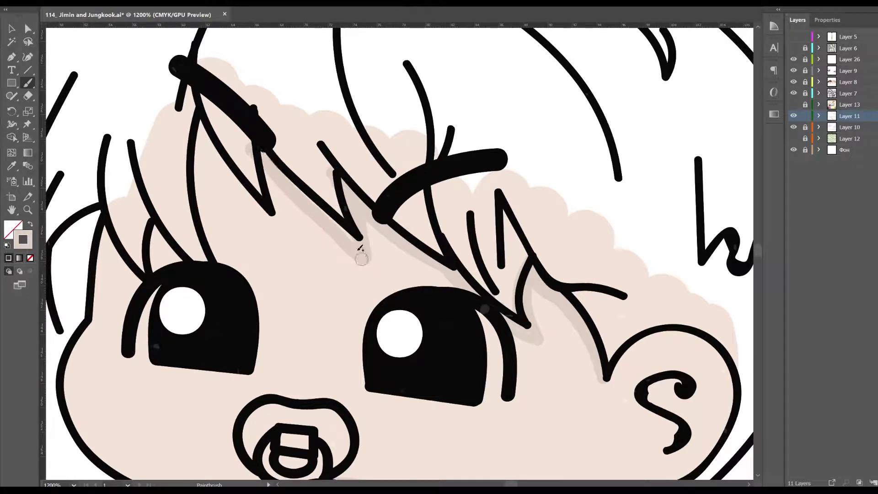
{"action": "left_click_drag", "start_coordinate": [270, 207], "coordinate": [277, 229]}
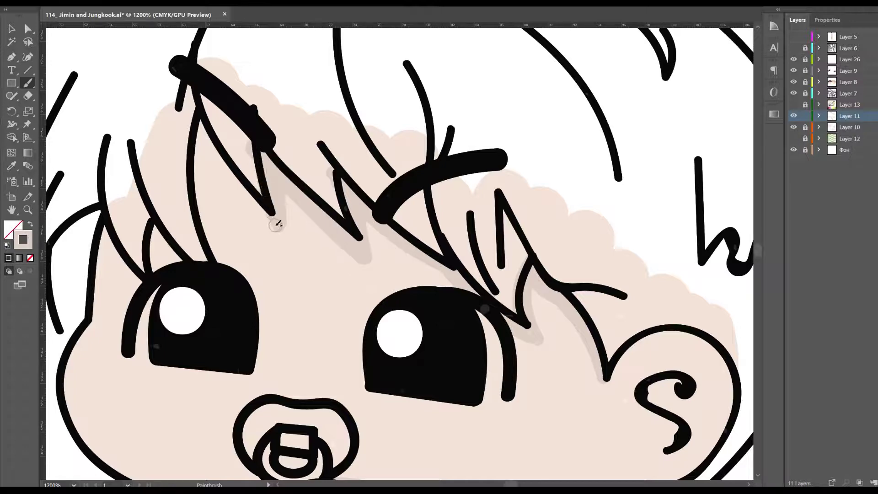
{"action": "left_click_drag", "start_coordinate": [197, 108], "coordinate": [271, 214]}
{"action": "left_click_drag", "start_coordinate": [238, 183], "coordinate": [360, 229]}
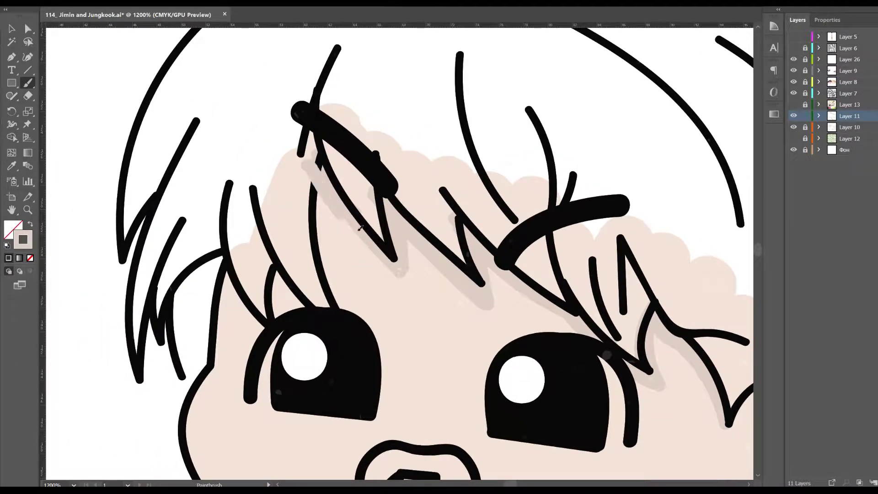
{"action": "mouse_move", "coordinate": [320, 210]}
{"action": "left_mouse_down"}
{"action": "mouse_move", "coordinate": [341, 318]}
{"action": "mouse_move", "coordinate": [280, 289]}
{"action": "left_mouse_up"}
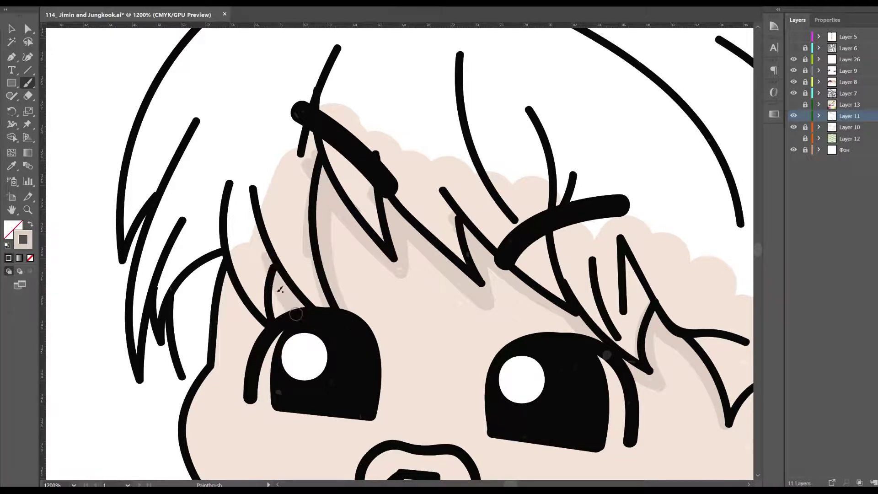
{"action": "mouse_move", "coordinate": [264, 330]}
{"action": "left_mouse_down"}
{"action": "mouse_move", "coordinate": [230, 275]}
{"action": "mouse_move", "coordinate": [257, 316]}
{"action": "left_mouse_up"}
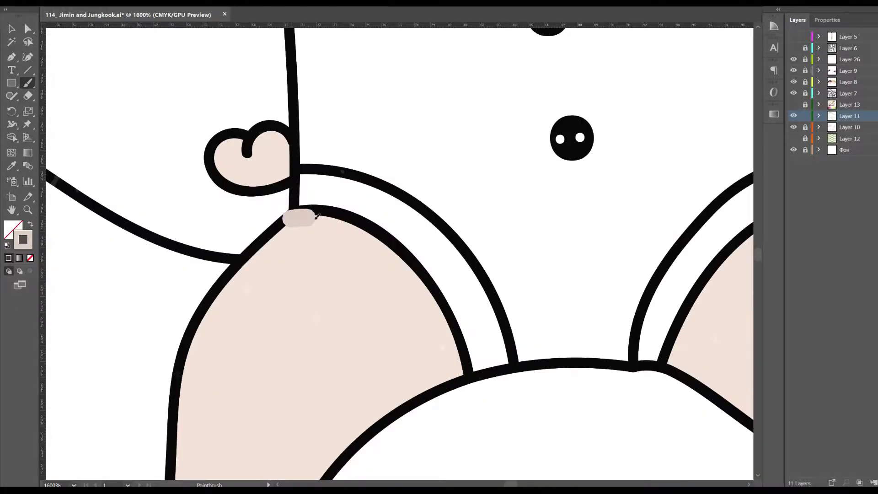
{"action": "left_click_drag", "start_coordinate": [317, 216], "coordinate": [446, 330]}
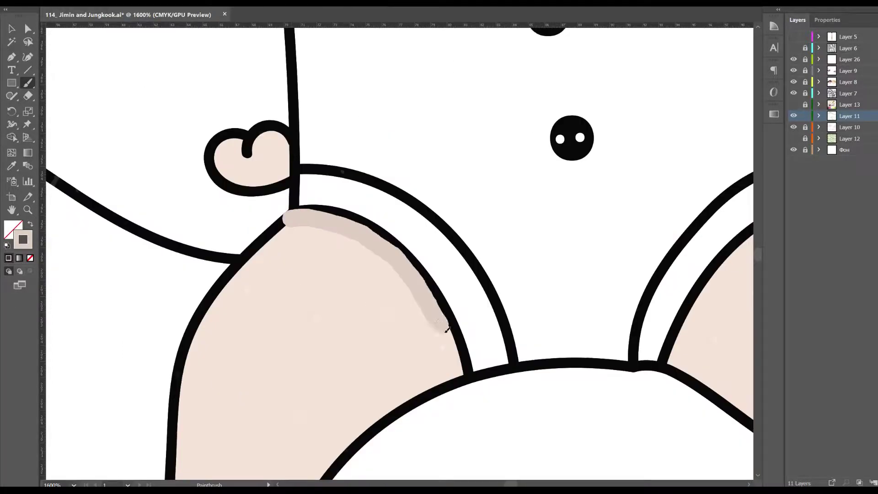
Shade the inner edges of the lobes and the neighbouring arm arc.
{"action": "mouse_move", "coordinate": [318, 158]}
{"action": "left_mouse_down"}
{"action": "mouse_move", "coordinate": [136, 158]}
{"action": "mouse_move", "coordinate": [176, 185]}
{"action": "left_mouse_up"}
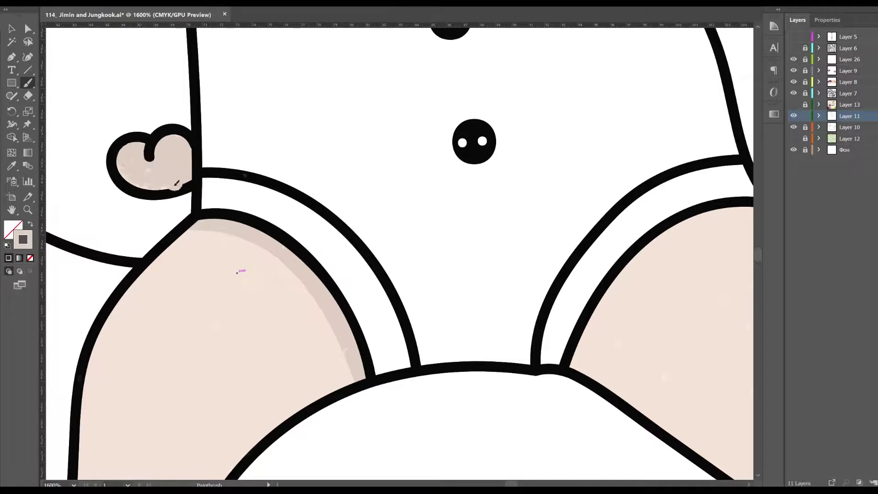
{"action": "left_click_drag", "start_coordinate": [578, 366], "coordinate": [732, 211]}
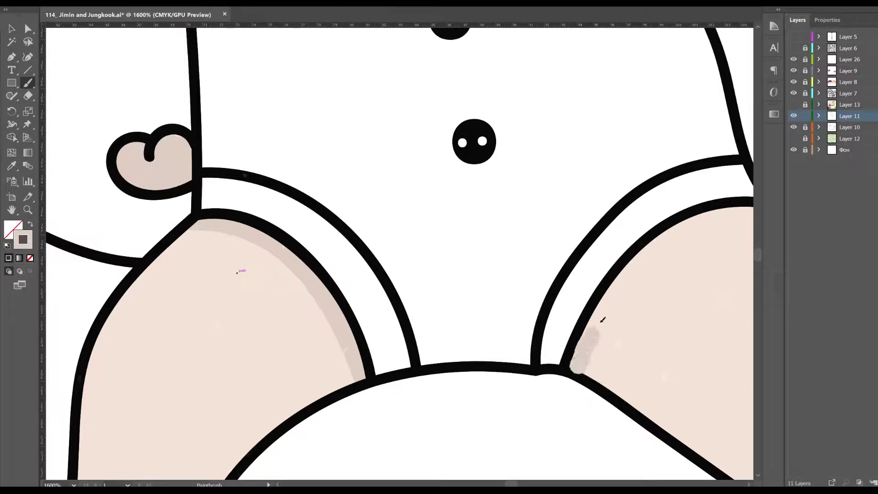
{"action": "scroll", "coordinate": [620, 250], "scroll_direction": "up", "scroll_amount": 5}
{"action": "left_click_drag", "start_coordinate": [620, 251], "coordinate": [441, 192]}
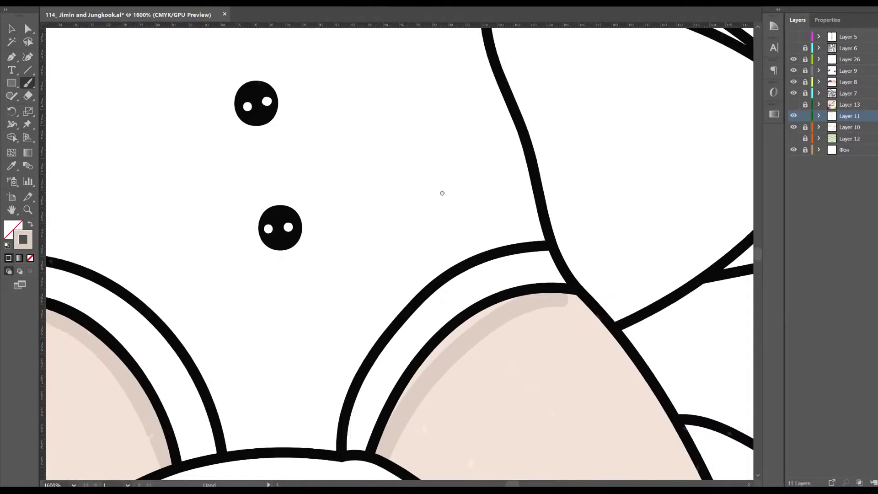
{"action": "left_click_drag", "start_coordinate": [561, 274], "coordinate": [371, 407]}
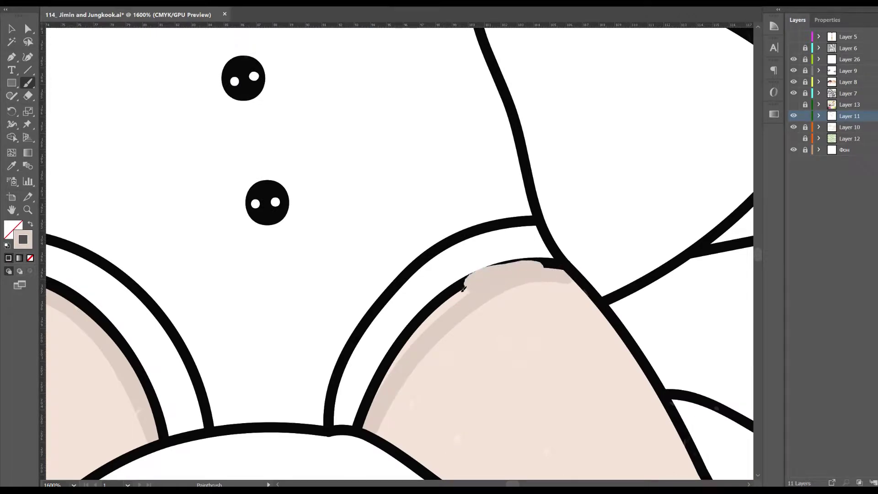
{"action": "scroll", "coordinate": [295, 253], "scroll_direction": "right", "scroll_amount": 5}
Shade the legs, thigh, foot, arm line and belly under the scalloped waistband.
{"action": "mouse_move", "coordinate": [304, 235]}
{"action": "left_mouse_down"}
{"action": "mouse_move", "coordinate": [194, 427]}
{"action": "mouse_move", "coordinate": [219, 366]}
{"action": "left_mouse_up"}
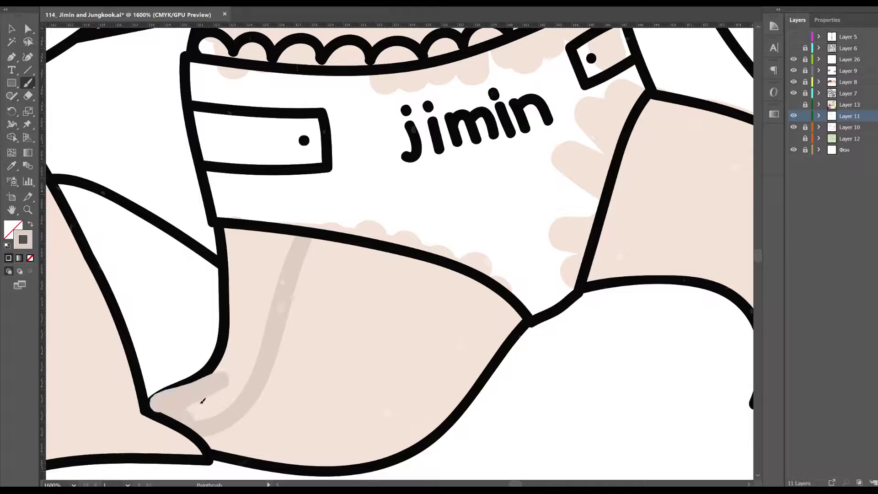
{"action": "left_click_drag", "start_coordinate": [231, 306], "coordinate": [237, 235]}
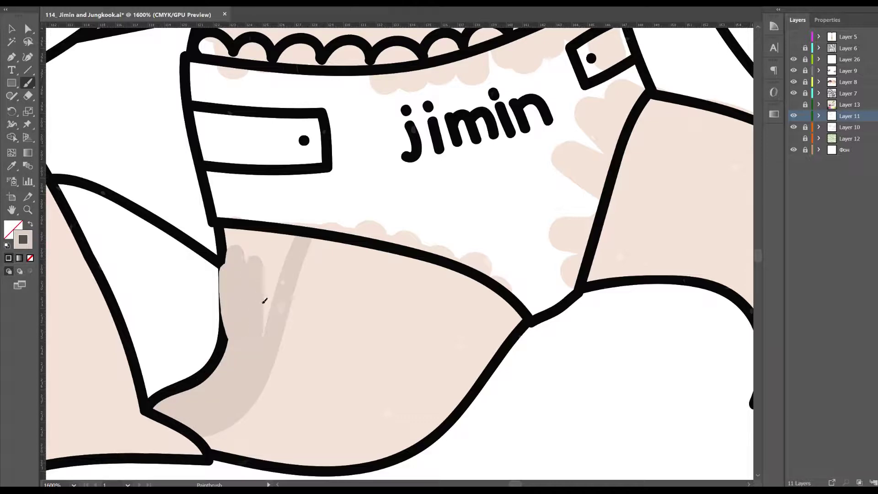
{"action": "left_click_drag", "start_coordinate": [321, 243], "coordinate": [465, 275]}
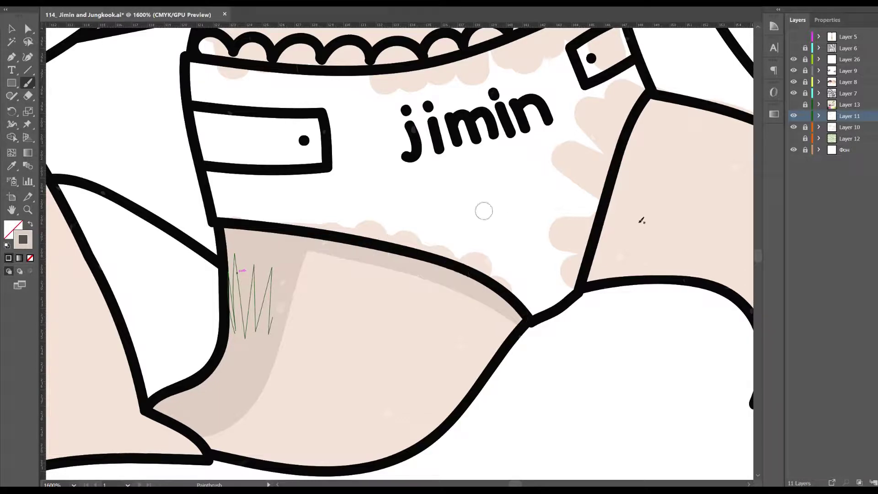
{"action": "mouse_move", "coordinate": [599, 275]}
{"action": "left_mouse_down"}
{"action": "mouse_move", "coordinate": [441, 218]}
{"action": "mouse_move", "coordinate": [576, 335]}
{"action": "left_mouse_up"}
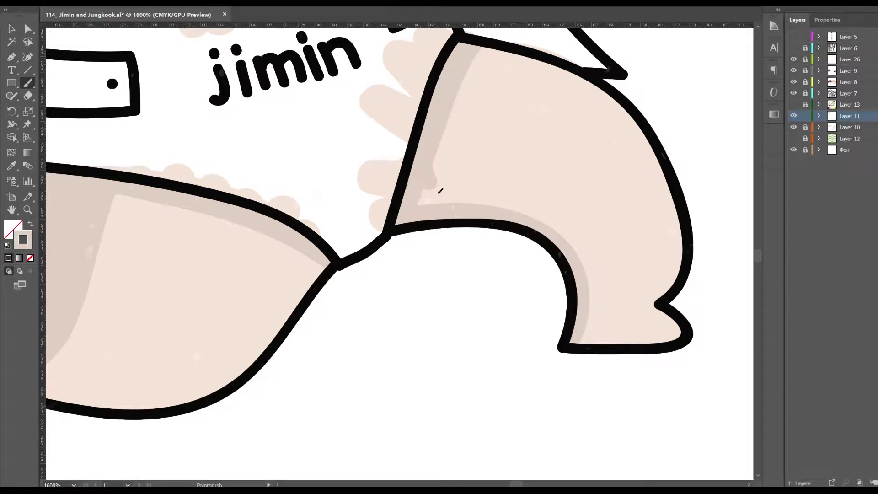
{"action": "left_click_drag", "start_coordinate": [440, 190], "coordinate": [579, 287]}
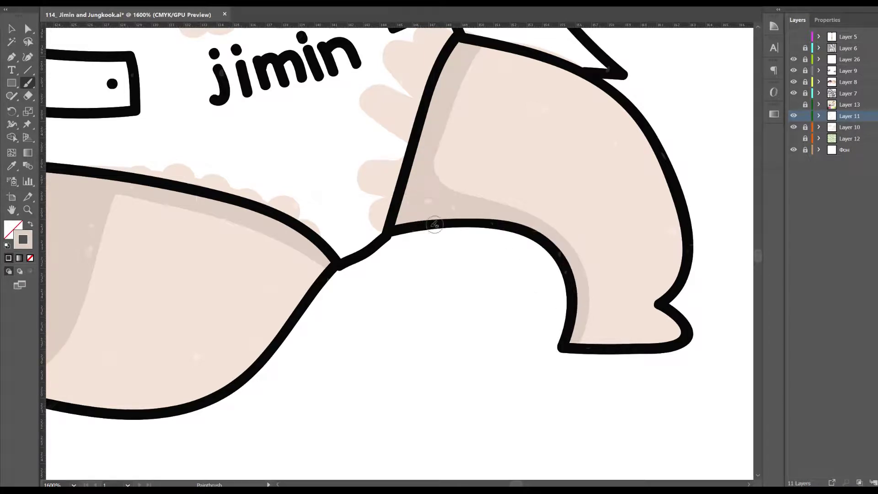
{"action": "scroll", "coordinate": [435, 224], "scroll_direction": "up", "scroll_amount": 8}
{"action": "scroll", "coordinate": [434, 224], "scroll_direction": "left", "scroll_amount": 4}
{"action": "left_click_drag", "start_coordinate": [196, 347], "coordinate": [437, 238]}
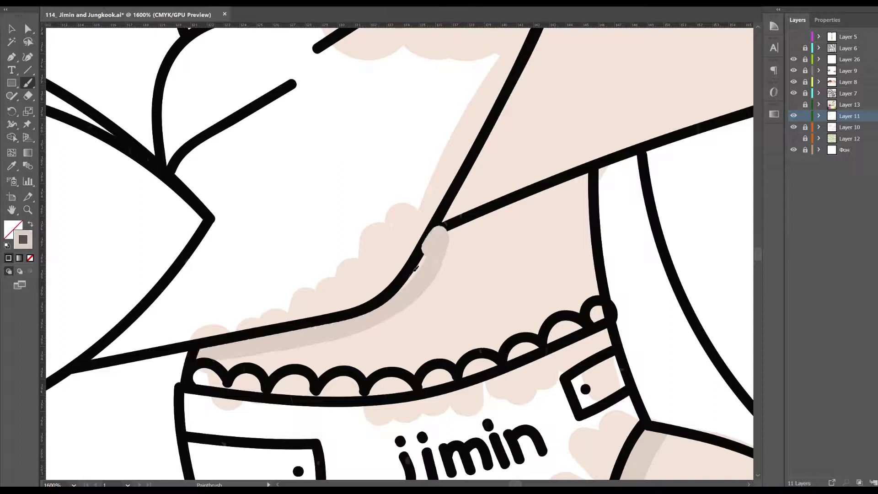
{"action": "left_click_drag", "start_coordinate": [434, 242], "coordinate": [588, 176]}
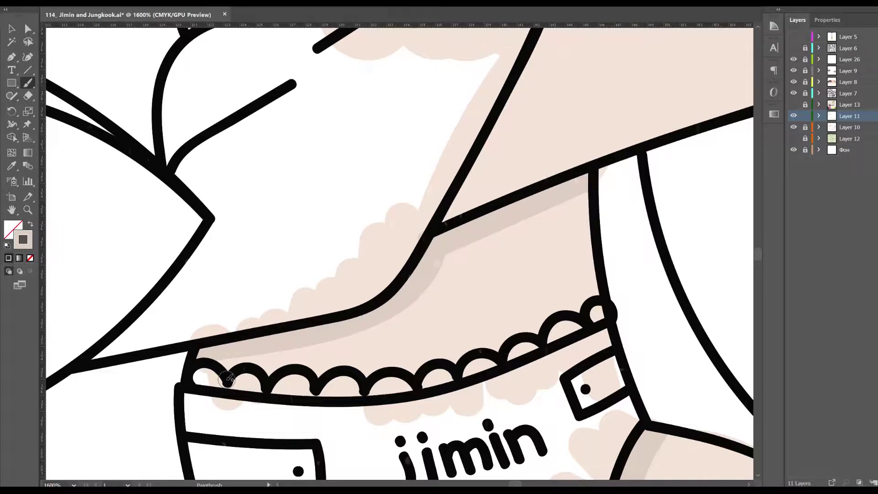
{"action": "left_click_drag", "start_coordinate": [229, 379], "coordinate": [592, 300]}
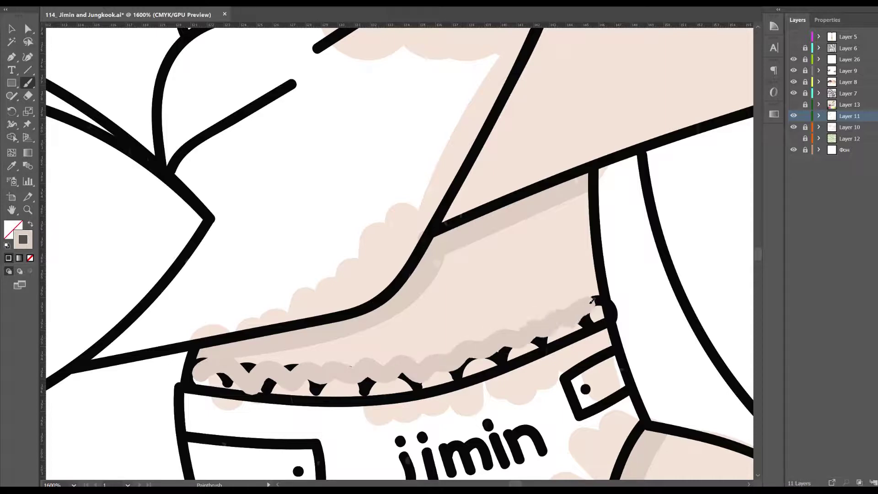
Shade the hairline above the eyes toward the ear, then begin tan hair colour.
{"action": "scroll", "coordinate": [417, 190], "scroll_direction": "up", "scroll_amount": 5}
{"action": "scroll", "coordinate": [417, 190], "scroll_direction": "right", "scroll_amount": 4}
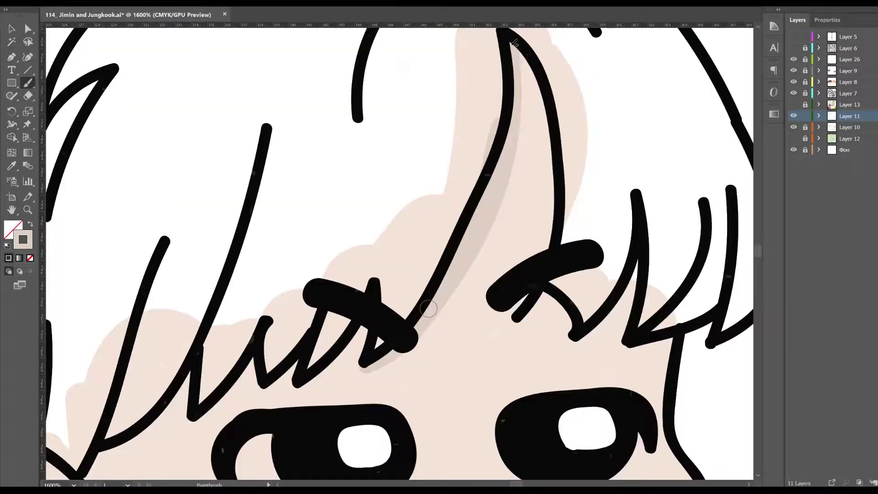
{"action": "mouse_move", "coordinate": [518, 82]}
{"action": "left_mouse_down"}
{"action": "mouse_move", "coordinate": [556, 289]}
{"action": "mouse_move", "coordinate": [580, 334]}
{"action": "left_mouse_up"}
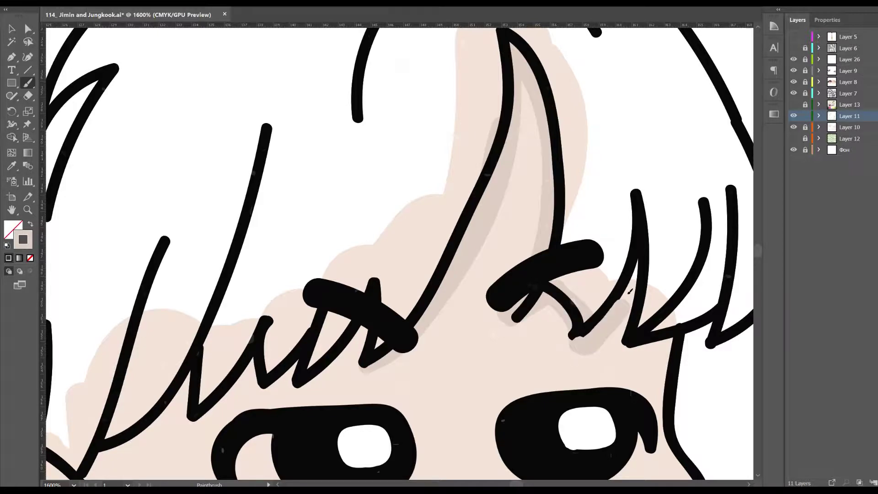
{"action": "left_click_drag", "start_coordinate": [634, 253], "coordinate": [668, 330]}
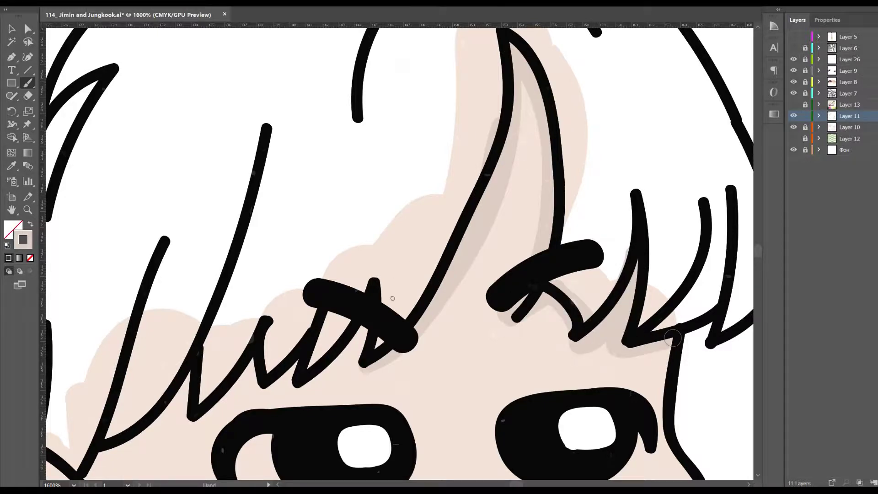
{"action": "left_click_drag", "start_coordinate": [396, 281], "coordinate": [537, 225]}
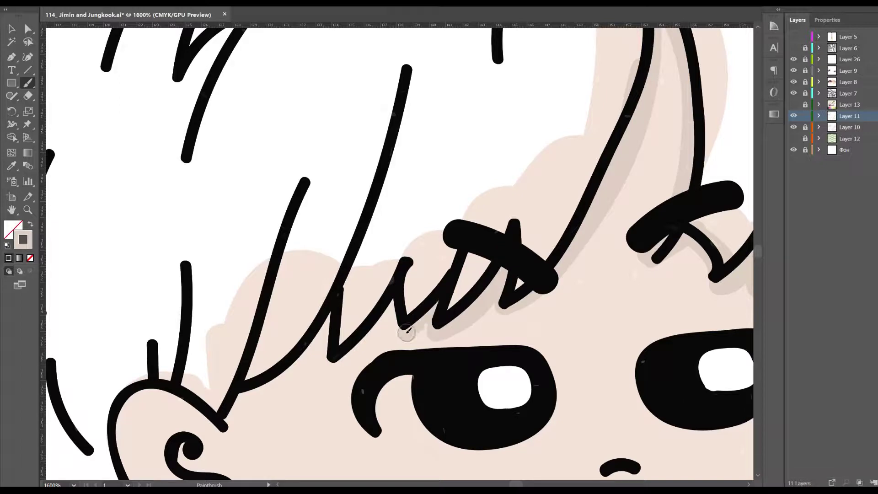
{"action": "left_click_drag", "start_coordinate": [407, 331], "coordinate": [232, 417]}
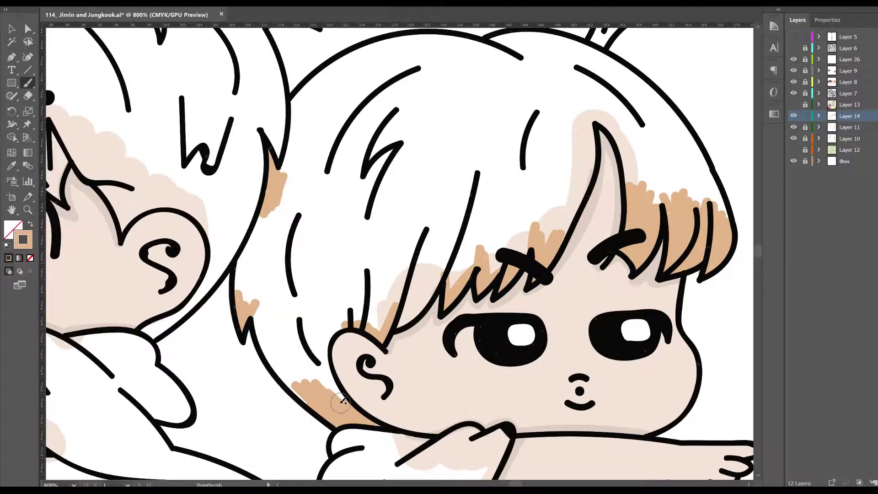
{"action": "left_click_drag", "start_coordinate": [341, 402], "coordinate": [335, 319]}
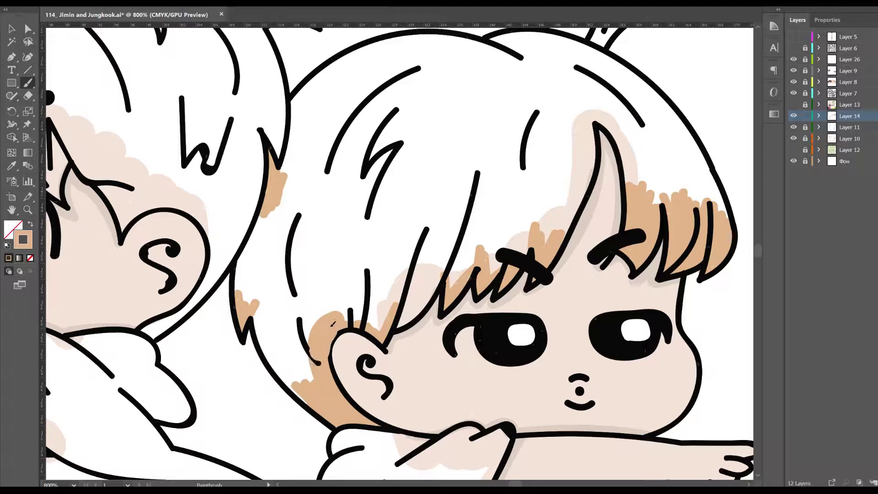
Fill the hair's sides, strand gaps and top of the head with tan.
{"action": "mouse_move", "coordinate": [331, 325]}
{"action": "left_mouse_down"}
{"action": "mouse_move", "coordinate": [371, 301]}
{"action": "mouse_move", "coordinate": [260, 304]}
{"action": "mouse_move", "coordinate": [301, 360]}
{"action": "left_mouse_up"}
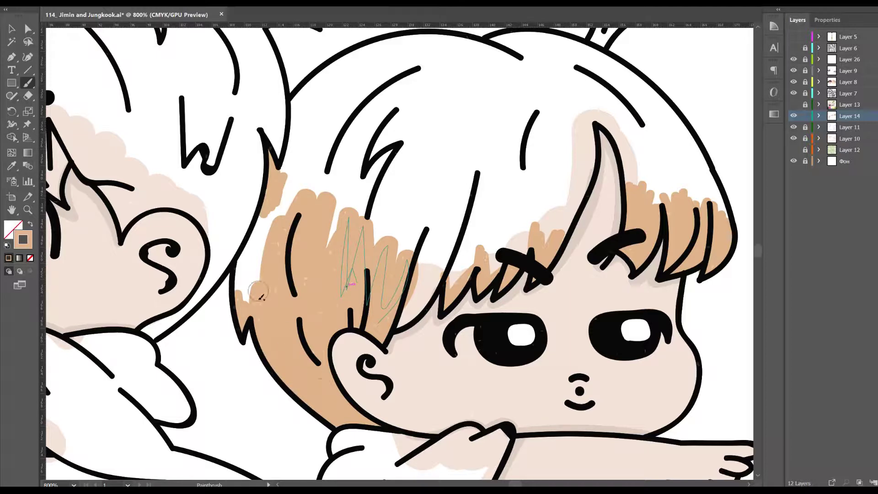
{"action": "mouse_move", "coordinate": [246, 288]}
{"action": "left_mouse_down"}
{"action": "mouse_move", "coordinate": [273, 211]}
{"action": "mouse_move", "coordinate": [339, 114]}
{"action": "mouse_move", "coordinate": [359, 242]}
{"action": "mouse_move", "coordinate": [421, 245]}
{"action": "mouse_move", "coordinate": [554, 96]}
{"action": "mouse_move", "coordinate": [573, 201]}
{"action": "mouse_move", "coordinate": [547, 236]}
{"action": "mouse_move", "coordinate": [519, 210]}
{"action": "mouse_move", "coordinate": [488, 257]}
{"action": "mouse_move", "coordinate": [466, 234]}
{"action": "mouse_move", "coordinate": [454, 281]}
{"action": "mouse_move", "coordinate": [417, 236]}
{"action": "left_mouse_up"}
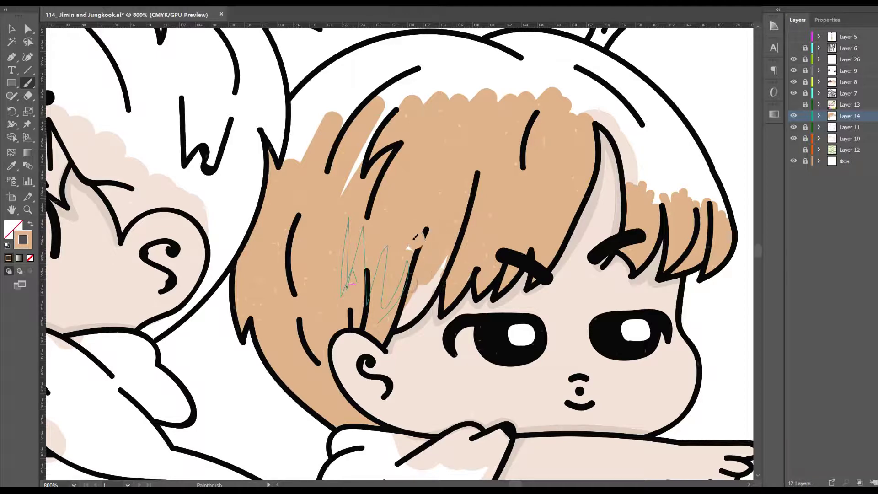
{"action": "mouse_move", "coordinate": [331, 166]}
{"action": "left_mouse_down"}
{"action": "mouse_move", "coordinate": [370, 117]}
{"action": "mouse_move", "coordinate": [347, 80]}
{"action": "left_mouse_up"}
{"action": "mouse_move", "coordinate": [295, 138]}
{"action": "left_mouse_down"}
{"action": "mouse_move", "coordinate": [311, 91]}
{"action": "mouse_move", "coordinate": [443, 56]}
{"action": "mouse_move", "coordinate": [494, 111]}
{"action": "left_mouse_up"}
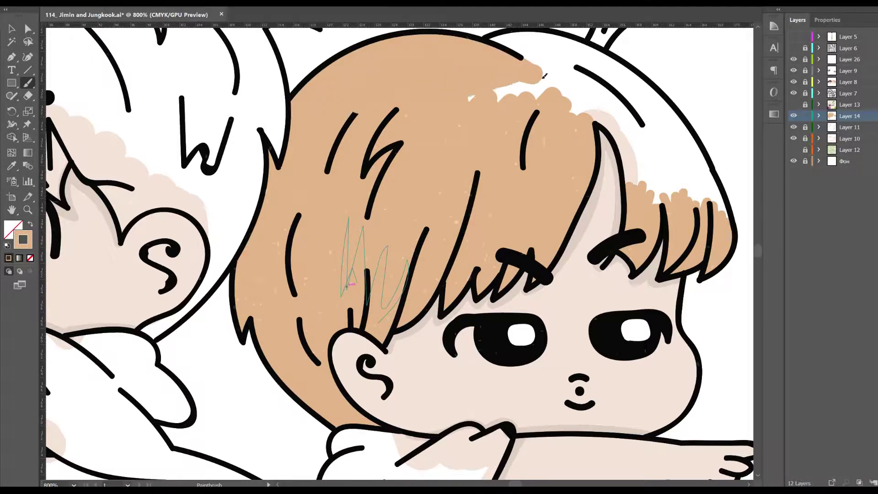
{"action": "mouse_move", "coordinate": [640, 180]}
{"action": "left_mouse_down"}
{"action": "mouse_move", "coordinate": [653, 134]}
{"action": "mouse_move", "coordinate": [705, 201]}
{"action": "mouse_move", "coordinate": [649, 97]}
{"action": "mouse_move", "coordinate": [489, 60]}
{"action": "left_mouse_up"}
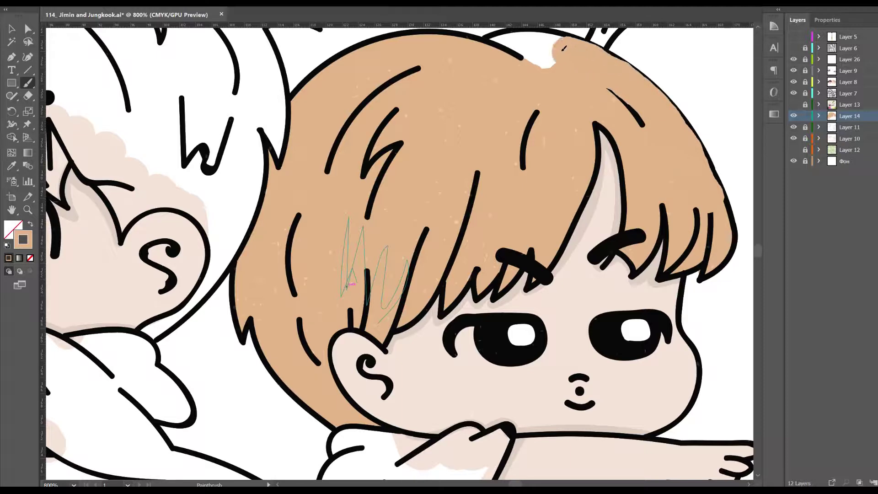
{"action": "left_click_drag", "start_coordinate": [501, 50], "coordinate": [558, 100]}
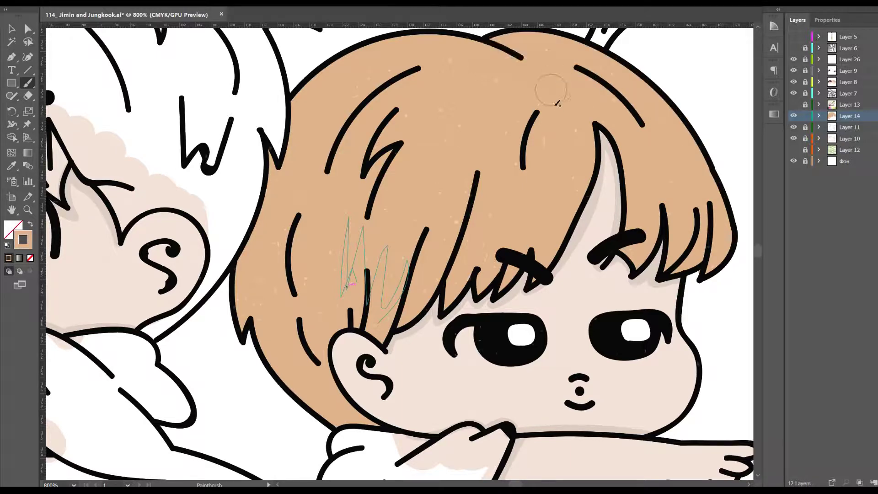
Colour the small hair tuft tan and add a new layer above the hair colour.
{"action": "scroll", "coordinate": [555, 118], "scroll_direction": "up", "scroll_amount": 5}
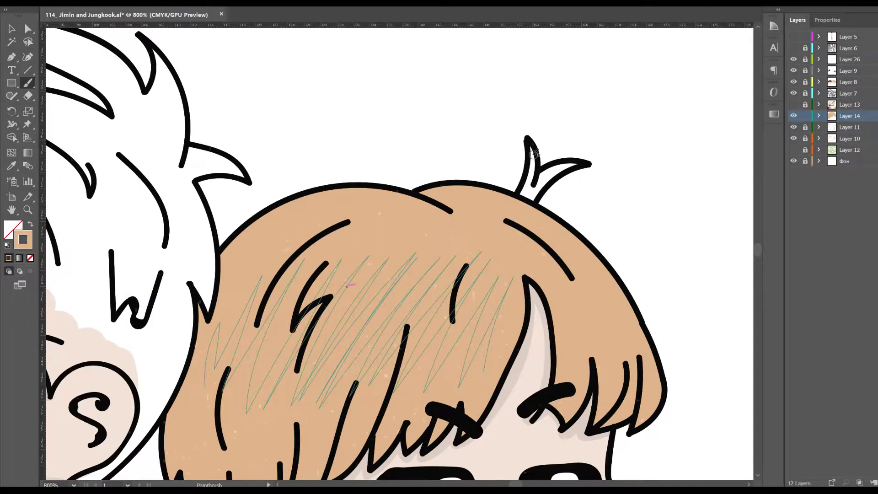
{"action": "left_click_drag", "start_coordinate": [534, 181], "coordinate": [518, 201]}
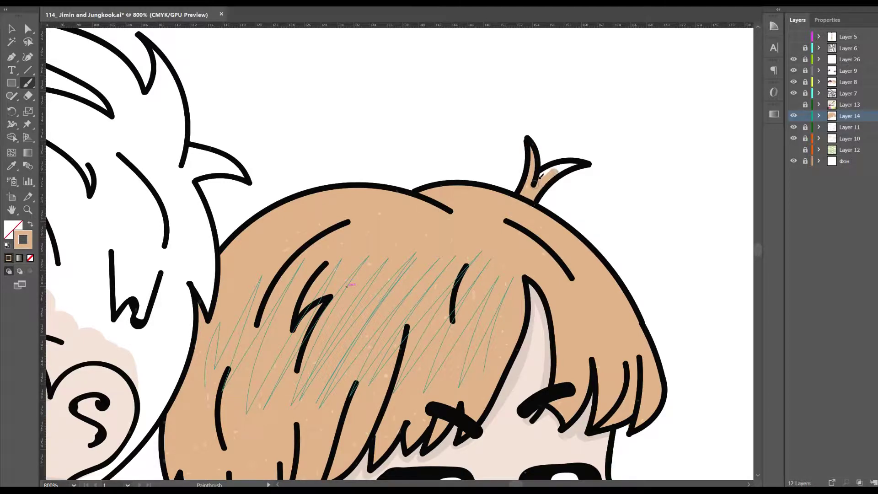
{"action": "scroll", "coordinate": [571, 176], "scroll_direction": "down", "scroll_amount": 3}
{"action": "scroll", "coordinate": [571, 175], "scroll_direction": "left", "scroll_amount": 3}
{"action": "key", "text": "ctrl+l"}
Add darker tan shading strokes to the hair, undoing one below the ear.
{"action": "mouse_move", "coordinate": [357, 238]}
{"action": "left_mouse_down"}
{"action": "mouse_move", "coordinate": [393, 137]}
{"action": "mouse_move", "coordinate": [421, 151]}
{"action": "left_mouse_up"}
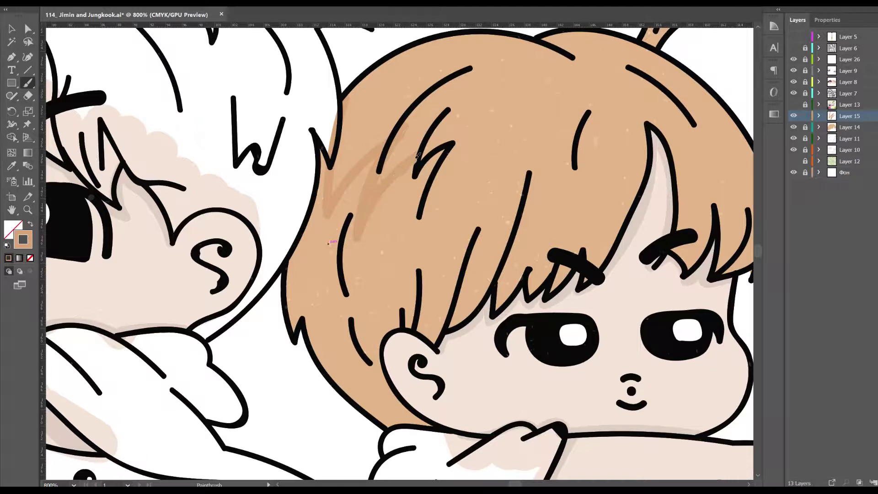
{"action": "left_click_drag", "start_coordinate": [434, 194], "coordinate": [410, 322]}
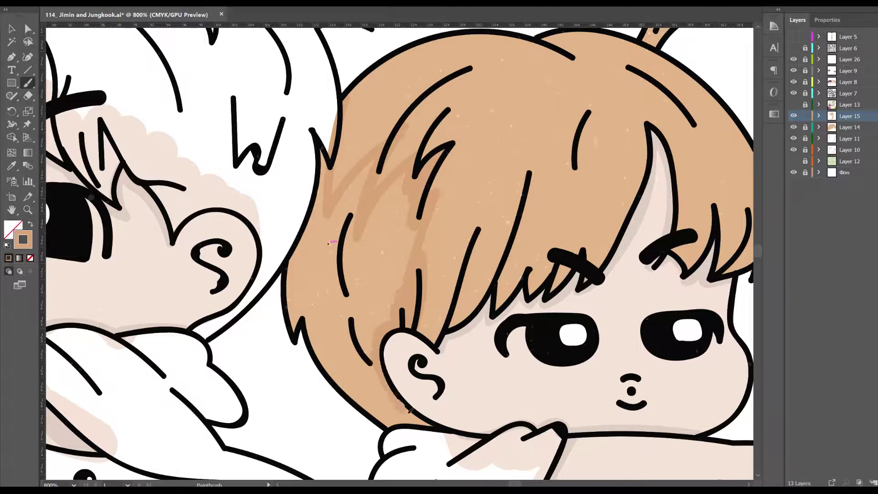
{"action": "left_click_drag", "start_coordinate": [391, 421], "coordinate": [355, 393]}
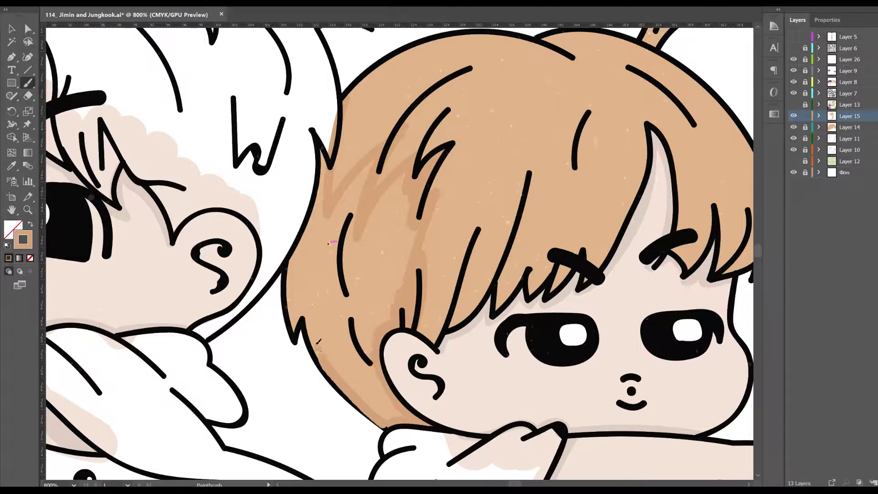
{"action": "key", "text": "ctrl+z"}
Paint tan over the notch and pale patches along the hair's left edge.
{"action": "left_click_drag", "start_coordinate": [294, 327], "coordinate": [305, 239]}
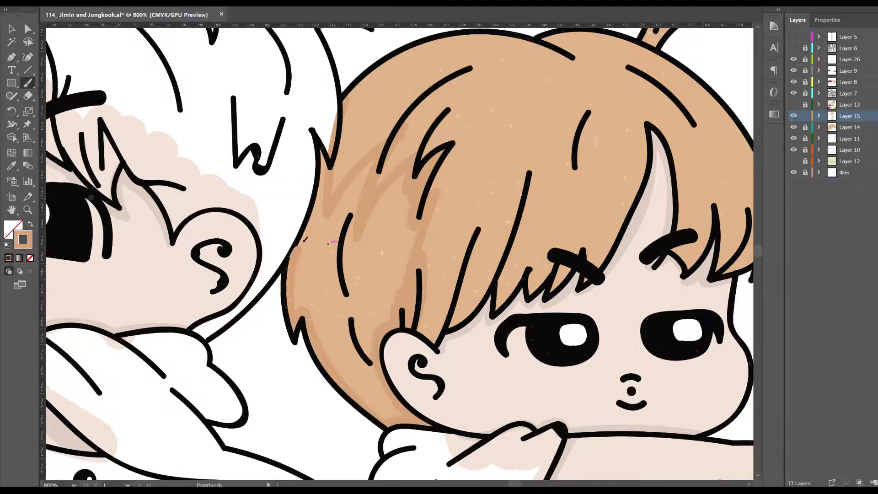
{"action": "left_click_drag", "start_coordinate": [322, 146], "coordinate": [292, 256]}
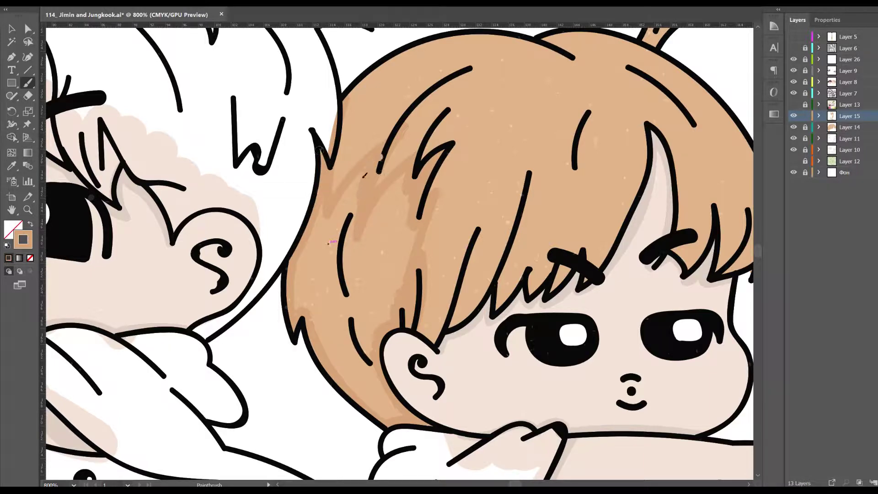
{"action": "mouse_move", "coordinate": [323, 202]}
{"action": "left_mouse_down"}
{"action": "mouse_move", "coordinate": [302, 280]}
{"action": "mouse_move", "coordinate": [361, 387]}
{"action": "left_mouse_up"}
{"action": "left_click_drag", "start_coordinate": [345, 220], "coordinate": [368, 375]}
{"action": "left_click_drag", "start_coordinate": [377, 192], "coordinate": [393, 285]}
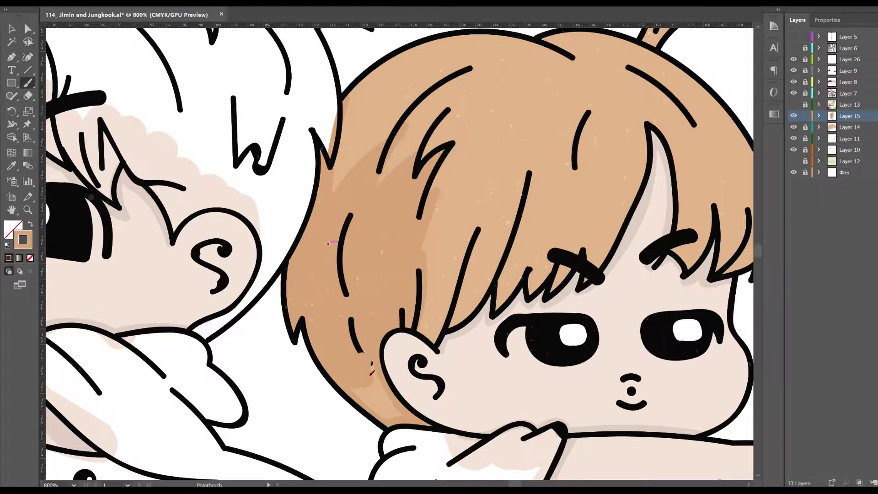
{"action": "left_click_drag", "start_coordinate": [366, 358], "coordinate": [382, 406]}
{"action": "key", "text": "ctrl+l"}
{"action": "scroll", "coordinate": [369, 375], "scroll_direction": "up", "scroll_amount": 1}
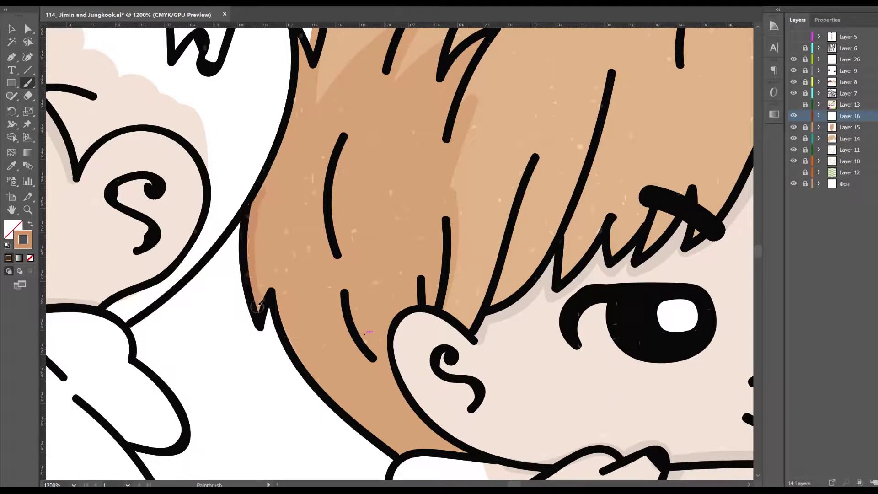
Paint darker tan shading along the hair's left side and outline near the ear.
{"action": "left_click_drag", "start_coordinate": [257, 197], "coordinate": [263, 311]}
{"action": "left_click_drag", "start_coordinate": [341, 132], "coordinate": [346, 311]}
{"action": "mouse_move", "coordinate": [361, 344]}
{"action": "left_mouse_down"}
{"action": "mouse_move", "coordinate": [440, 291]}
{"action": "mouse_move", "coordinate": [438, 306]}
{"action": "left_mouse_up"}
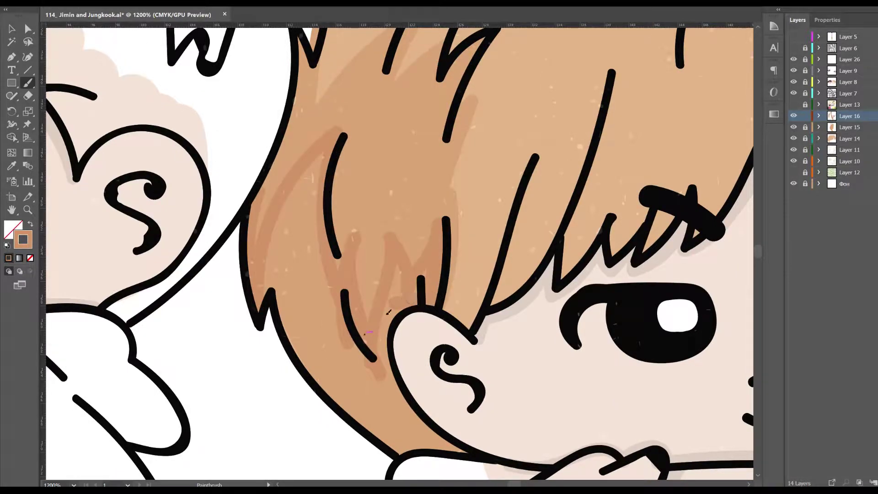
{"action": "left_click_drag", "start_coordinate": [384, 314], "coordinate": [442, 441]}
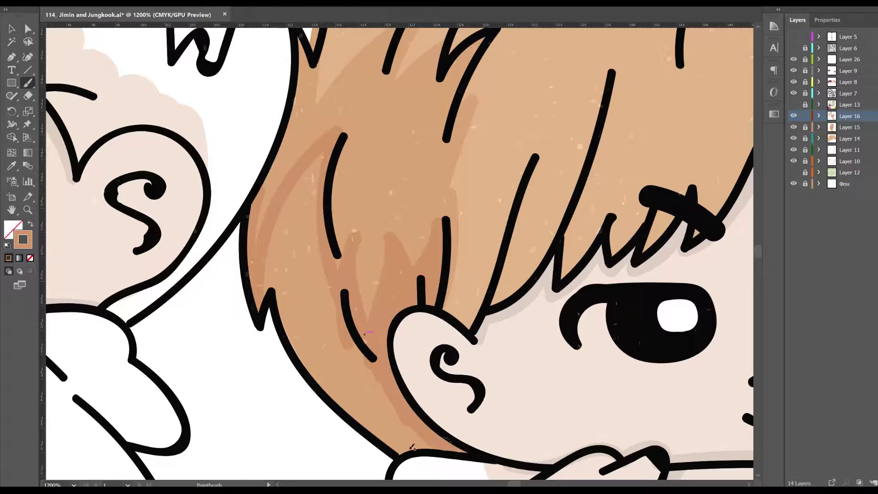
{"action": "mouse_move", "coordinate": [406, 447]}
{"action": "left_mouse_down"}
{"action": "mouse_move", "coordinate": [300, 347]}
{"action": "mouse_move", "coordinate": [393, 392]}
{"action": "left_mouse_up"}
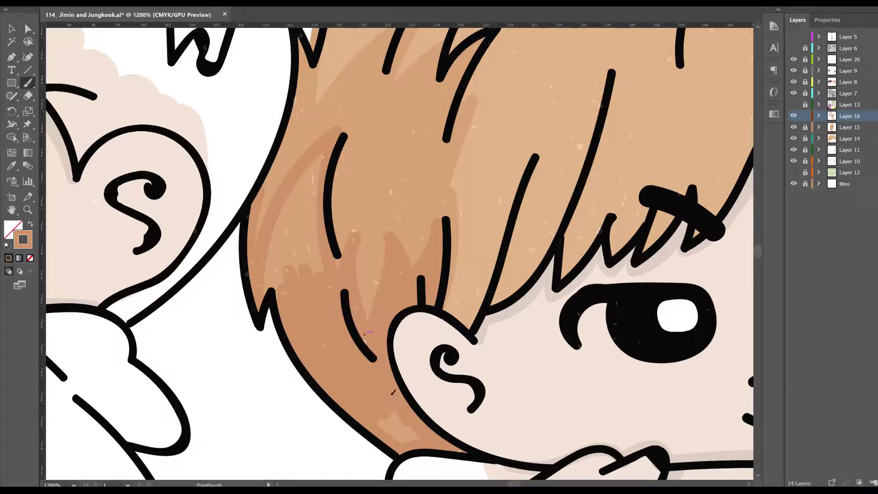
{"action": "left_click_drag", "start_coordinate": [320, 277], "coordinate": [274, 258]}
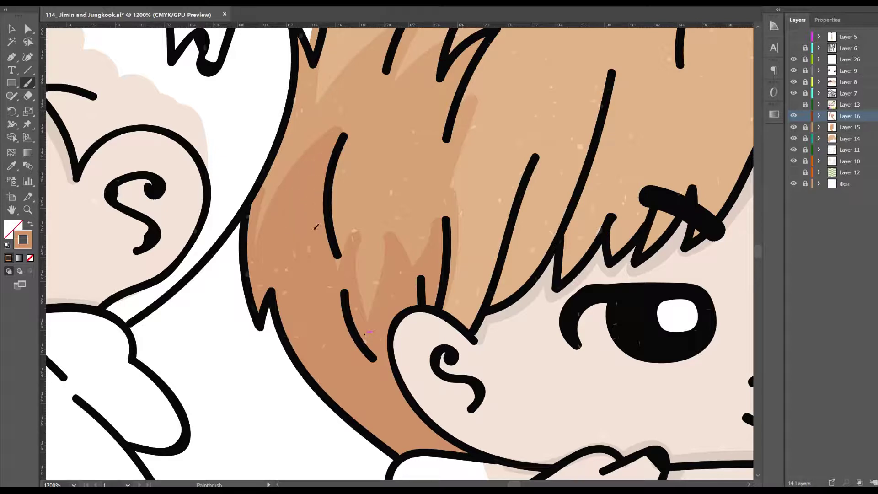
{"action": "left_click_drag", "start_coordinate": [316, 226], "coordinate": [448, 304]}
{"action": "left_click_drag", "start_coordinate": [430, 109], "coordinate": [384, 334]}
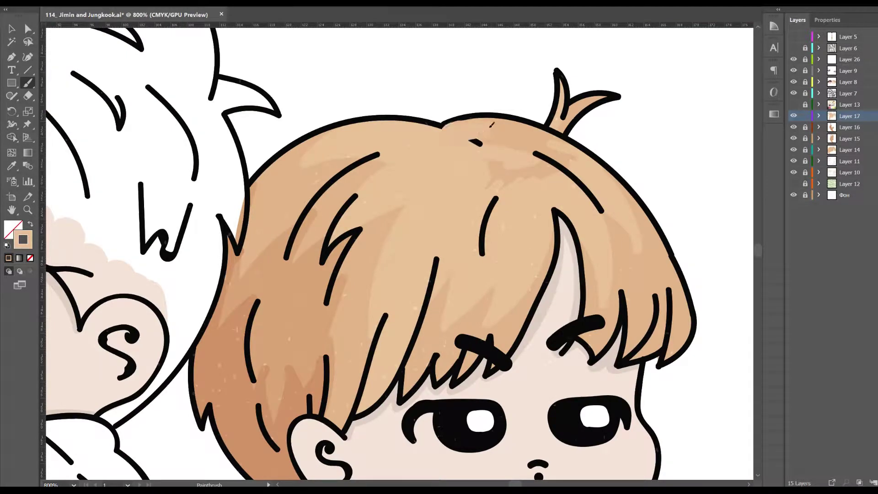
Refine shading around the pale hair wedge and fill a strand gap with brown.
{"action": "left_click_drag", "start_coordinate": [442, 122], "coordinate": [481, 145]}
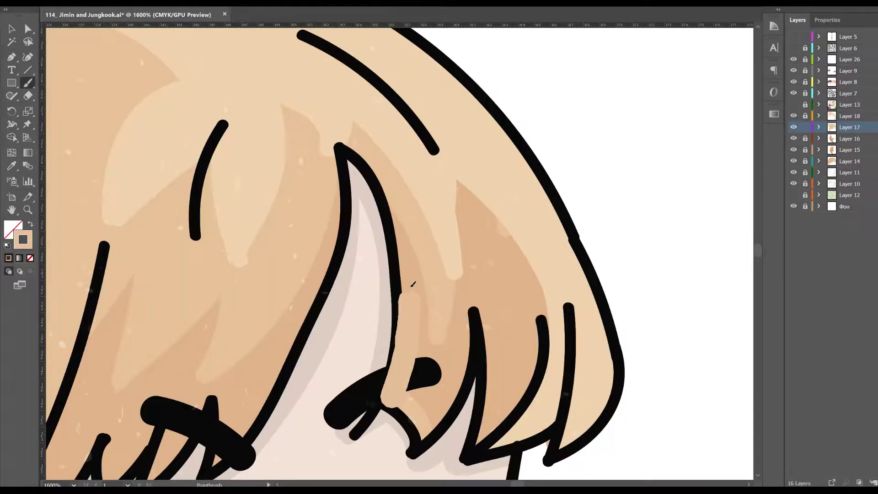
{"action": "left_click_drag", "start_coordinate": [415, 440], "coordinate": [398, 187]}
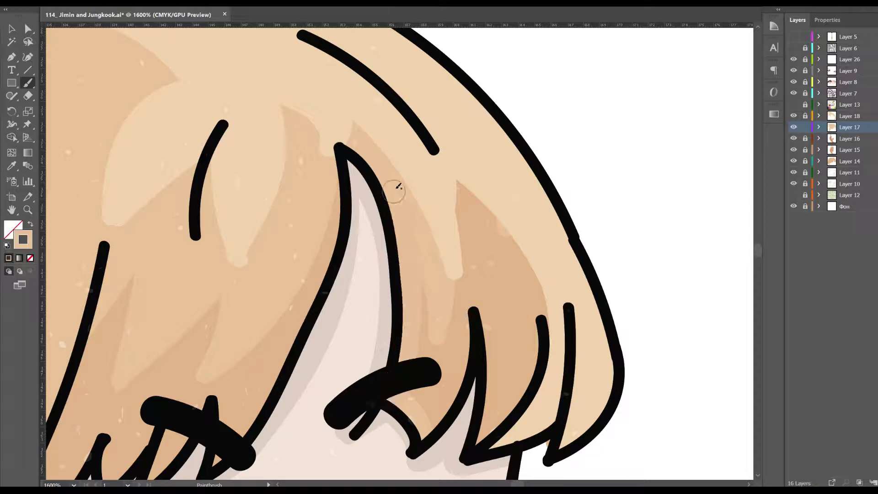
{"action": "left_click_drag", "start_coordinate": [478, 174], "coordinate": [455, 277]}
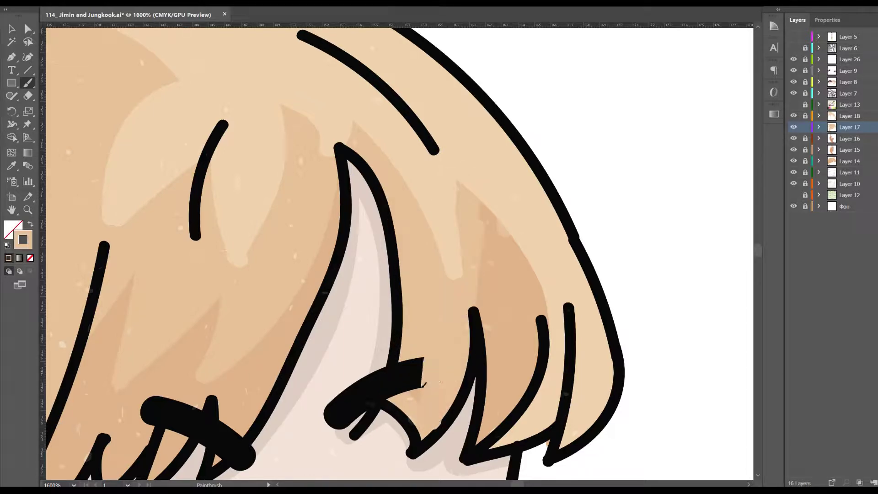
{"action": "mouse_move", "coordinate": [485, 388]}
{"action": "left_mouse_down"}
{"action": "mouse_move", "coordinate": [464, 206]}
{"action": "mouse_move", "coordinate": [526, 359]}
{"action": "left_mouse_up"}
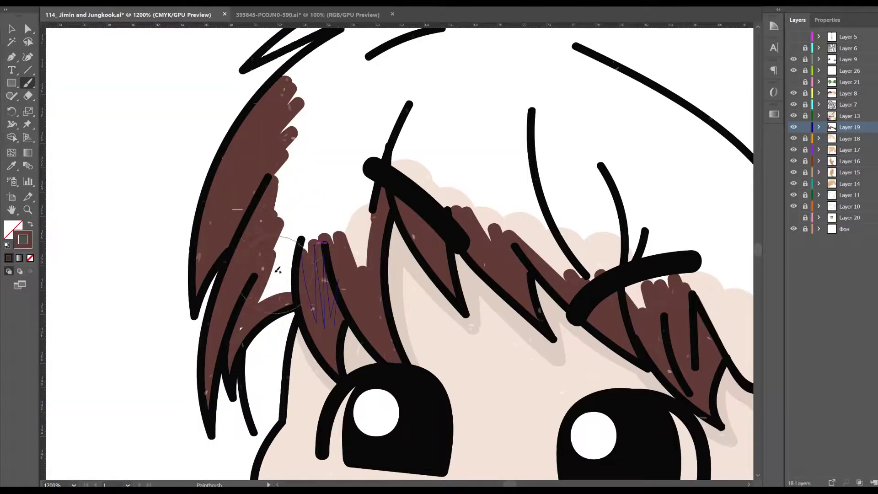
{"action": "mouse_move", "coordinate": [278, 270]}
{"action": "left_mouse_down"}
{"action": "mouse_move", "coordinate": [321, 137]}
{"action": "mouse_move", "coordinate": [427, 284]}
{"action": "mouse_move", "coordinate": [418, 215]}
{"action": "mouse_move", "coordinate": [295, 170]}
{"action": "left_mouse_up"}
Paint brown over the white bands along the hair's top outline and left tuft.
{"action": "scroll", "coordinate": [366, 206], "scroll_direction": "up", "scroll_amount": 3}
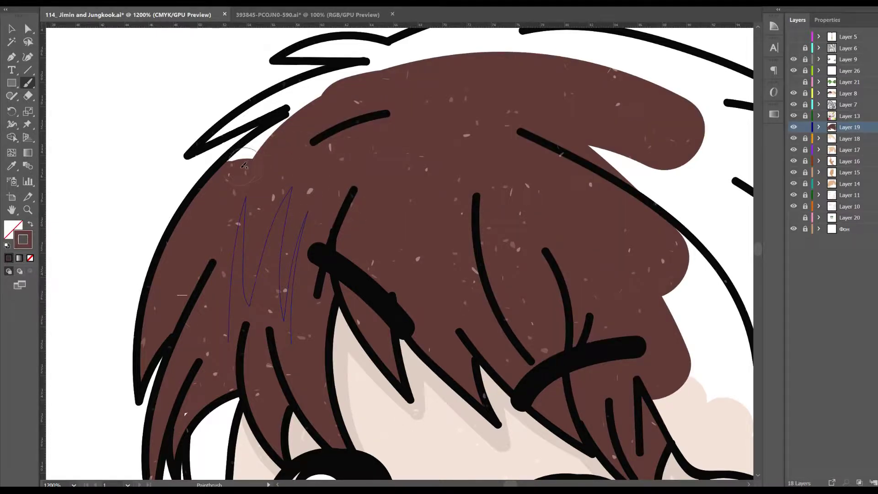
{"action": "left_click_drag", "start_coordinate": [244, 166], "coordinate": [418, 64]}
{"action": "scroll", "coordinate": [322, 234], "scroll_direction": "up", "scroll_amount": 3}
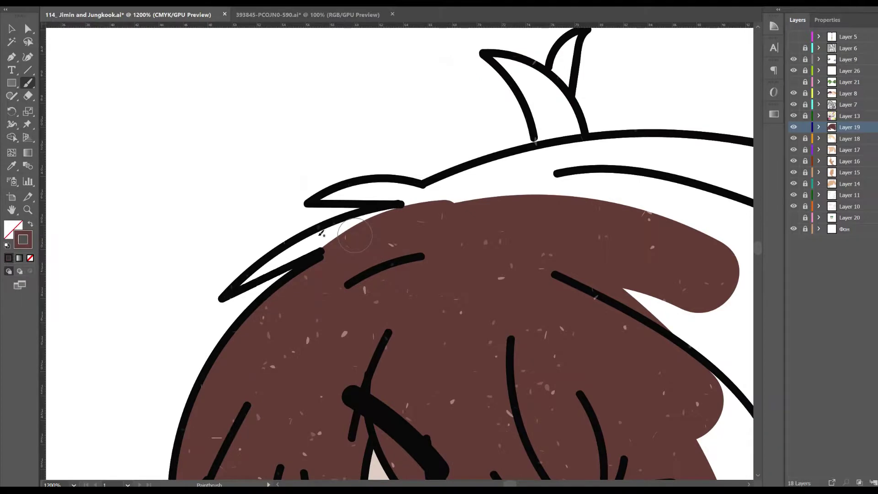
{"action": "left_click_drag", "start_coordinate": [239, 285], "coordinate": [345, 239]}
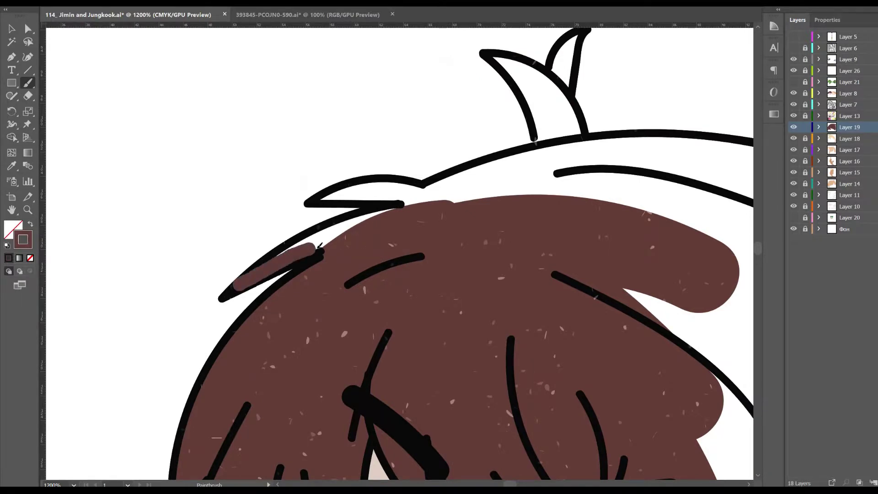
{"action": "left_click_drag", "start_coordinate": [380, 210], "coordinate": [354, 189]}
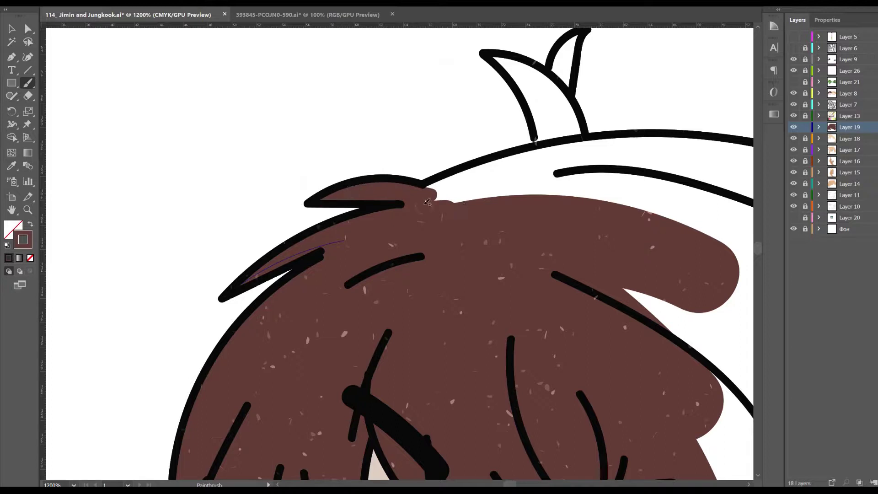
{"action": "left_click_drag", "start_coordinate": [435, 191], "coordinate": [659, 179]}
{"action": "mouse_move", "coordinate": [564, 232]}
{"action": "left_mouse_down"}
{"action": "mouse_move", "coordinate": [454, 301]}
{"action": "mouse_move", "coordinate": [411, 359]}
{"action": "left_mouse_up"}
{"action": "mouse_move", "coordinate": [346, 186]}
{"action": "left_mouse_down"}
{"action": "mouse_move", "coordinate": [429, 255]}
{"action": "mouse_move", "coordinate": [389, 199]}
{"action": "mouse_move", "coordinate": [418, 202]}
{"action": "left_mouse_up"}
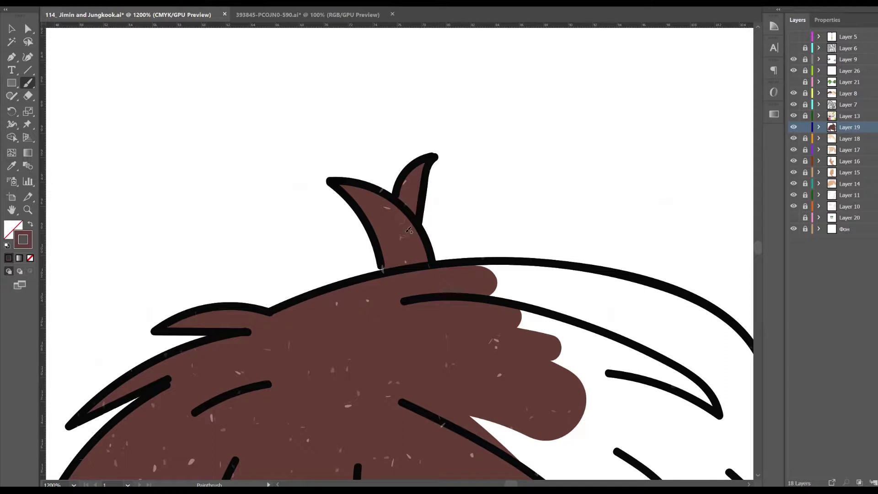
{"action": "left_click_drag", "start_coordinate": [598, 377], "coordinate": [504, 302]}
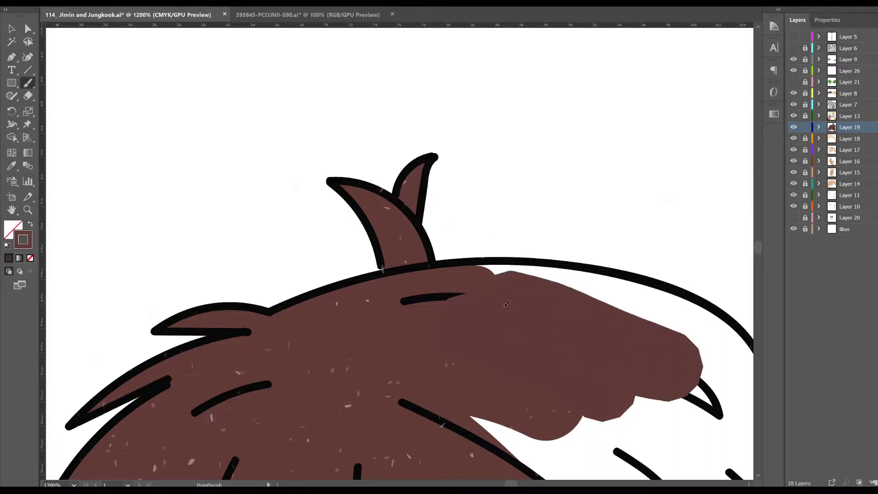
{"action": "mouse_move", "coordinate": [463, 262]}
{"action": "left_mouse_down"}
{"action": "mouse_move", "coordinate": [689, 330]}
{"action": "mouse_move", "coordinate": [453, 203]}
{"action": "left_mouse_up"}
{"action": "mouse_move", "coordinate": [283, 361]}
{"action": "left_mouse_down"}
{"action": "mouse_move", "coordinate": [564, 337]}
{"action": "mouse_move", "coordinate": [462, 238]}
{"action": "left_mouse_up"}
Shrink the brush and fill the narrow white gaps inside the hair spikes brown.
{"action": "key", "text": "bracketleft"}
{"action": "key", "text": "bracketleft"}
{"action": "key", "text": "bracketleft"}
{"action": "left_click_drag", "start_coordinate": [559, 181], "coordinate": [561, 229]}
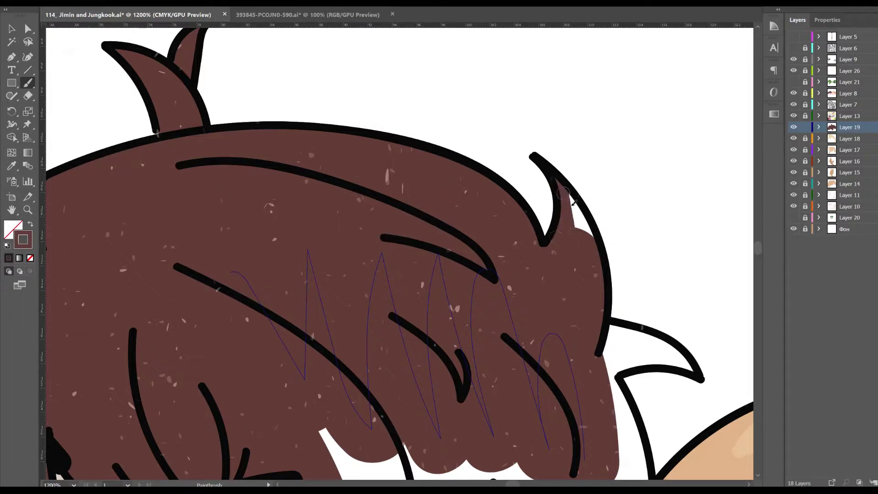
{"action": "mouse_move", "coordinate": [599, 330]}
{"action": "left_mouse_down"}
{"action": "mouse_move", "coordinate": [694, 366]}
{"action": "mouse_move", "coordinate": [609, 379]}
{"action": "mouse_move", "coordinate": [599, 339]}
{"action": "left_mouse_up"}
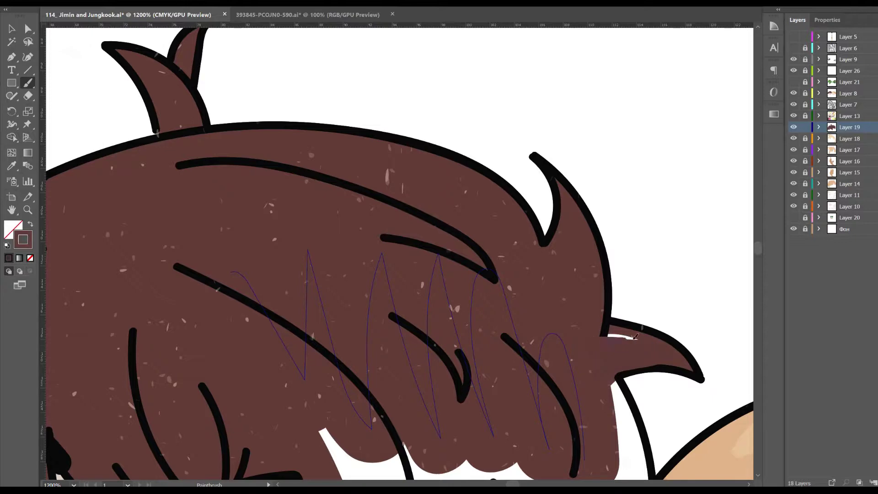
{"action": "scroll", "coordinate": [358, 330], "scroll_direction": "down", "scroll_amount": 5}
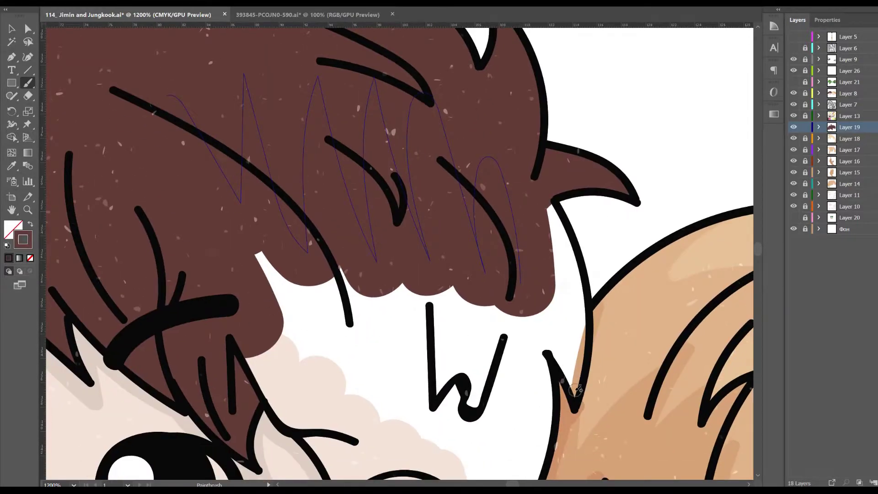
{"action": "mouse_move", "coordinate": [576, 389]}
{"action": "left_mouse_down"}
{"action": "mouse_move", "coordinate": [578, 268]}
{"action": "mouse_move", "coordinate": [567, 312]}
{"action": "left_mouse_up"}
{"action": "mouse_move", "coordinate": [546, 345]}
{"action": "left_mouse_down"}
{"action": "mouse_move", "coordinate": [568, 261]}
{"action": "mouse_move", "coordinate": [576, 298]}
{"action": "left_mouse_up"}
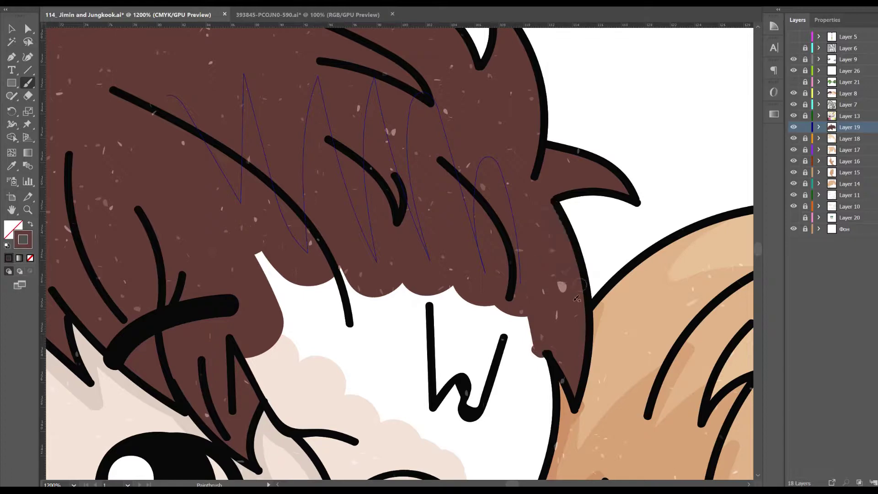
Fill the remaining white gaps along the hair edge, above the ear and by the cheek.
{"action": "scroll", "coordinate": [492, 334], "scroll_direction": "down", "scroll_amount": 5}
{"action": "scroll", "coordinate": [488, 303], "scroll_direction": "down", "scroll_amount": 5}
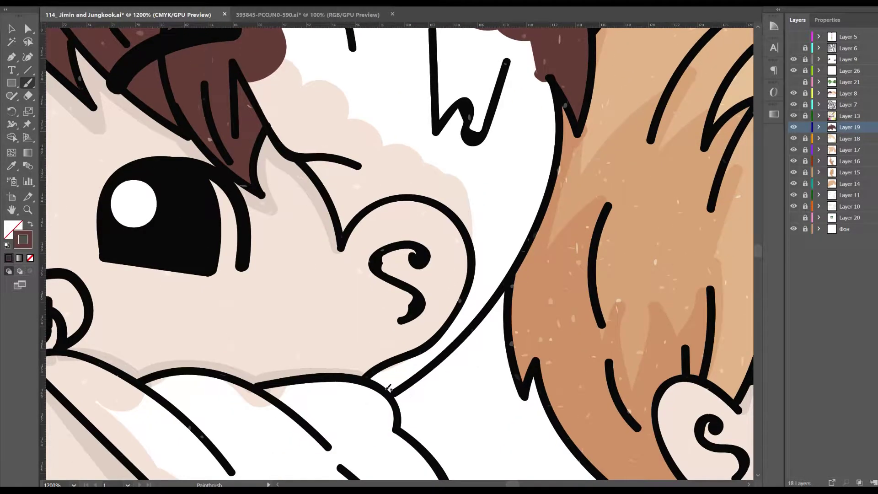
{"action": "left_click_drag", "start_coordinate": [378, 374], "coordinate": [487, 302]}
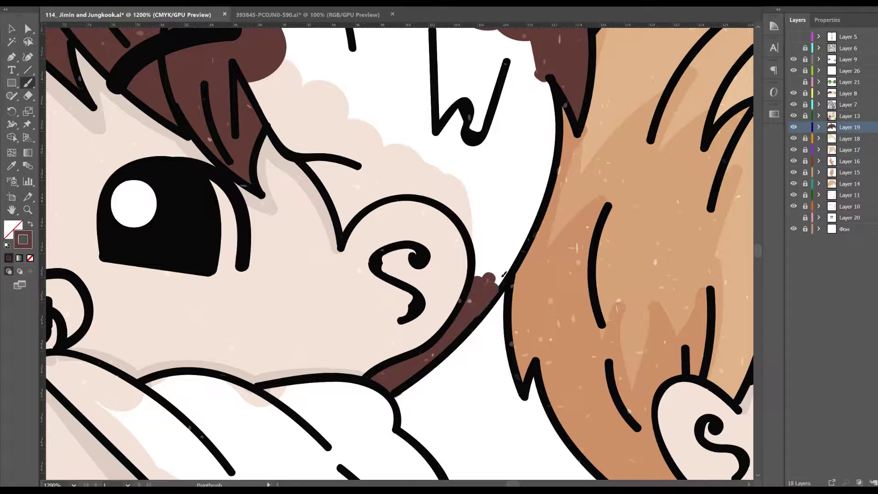
{"action": "left_click_drag", "start_coordinate": [504, 273], "coordinate": [537, 87]}
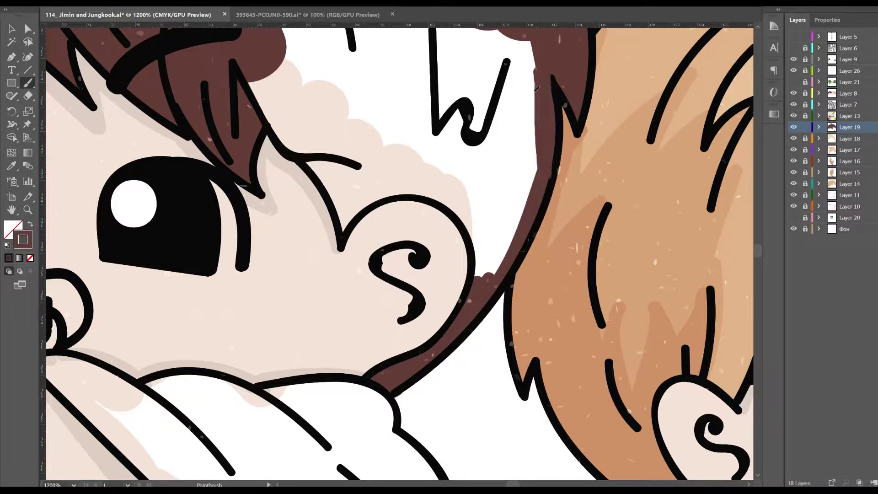
{"action": "left_click_drag", "start_coordinate": [530, 51], "coordinate": [514, 204]}
{"action": "left_click_drag", "start_coordinate": [345, 221], "coordinate": [302, 147]}
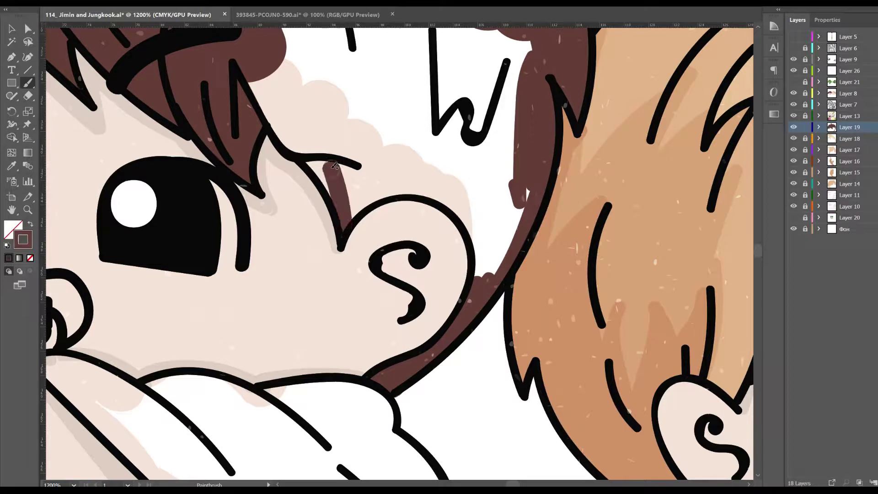
{"action": "mouse_move", "coordinate": [350, 215]}
{"action": "left_mouse_down"}
{"action": "mouse_move", "coordinate": [386, 183]}
{"action": "mouse_move", "coordinate": [472, 215]}
{"action": "mouse_move", "coordinate": [485, 242]}
{"action": "mouse_move", "coordinate": [485, 275]}
{"action": "mouse_move", "coordinate": [507, 231]}
{"action": "left_mouse_up"}
{"action": "mouse_move", "coordinate": [524, 199]}
{"action": "left_mouse_down"}
{"action": "mouse_move", "coordinate": [503, 41]}
{"action": "mouse_move", "coordinate": [540, 160]}
{"action": "left_mouse_up"}
{"action": "mouse_move", "coordinate": [521, 320]}
{"action": "left_mouse_down"}
{"action": "mouse_move", "coordinate": [441, 273]}
{"action": "mouse_move", "coordinate": [357, 274]}
{"action": "mouse_move", "coordinate": [297, 215]}
{"action": "mouse_move", "coordinate": [310, 102]}
{"action": "mouse_move", "coordinate": [398, 238]}
{"action": "mouse_move", "coordinate": [481, 137]}
{"action": "mouse_move", "coordinate": [514, 147]}
{"action": "left_mouse_up"}
{"action": "mouse_move", "coordinate": [527, 227]}
{"action": "left_mouse_down"}
{"action": "mouse_move", "coordinate": [341, 231]}
{"action": "mouse_move", "coordinate": [380, 222]}
{"action": "left_mouse_up"}
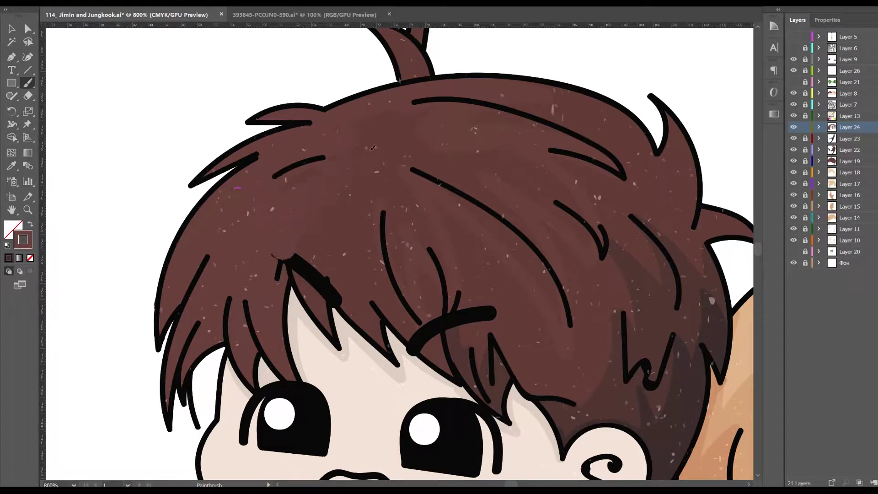
Redraw a black hair strand, extend two short strands, and add two toward the curl.
{"action": "left_click_drag", "start_coordinate": [408, 285], "coordinate": [410, 287]}
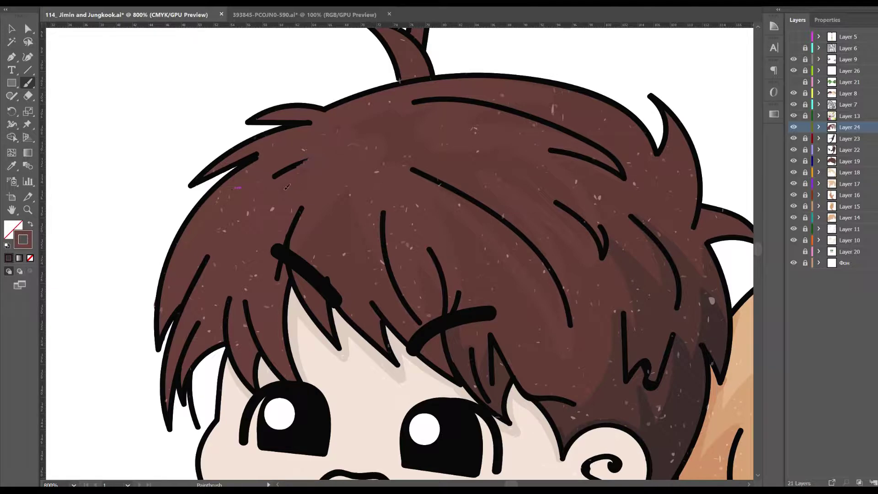
{"action": "left_click_drag", "start_coordinate": [275, 177], "coordinate": [325, 157]}
{"action": "left_click_drag", "start_coordinate": [412, 101], "coordinate": [439, 98]}
{"action": "left_click_drag", "start_coordinate": [554, 201], "coordinate": [598, 231]}
{"action": "left_click_drag", "start_coordinate": [470, 198], "coordinate": [496, 222]}
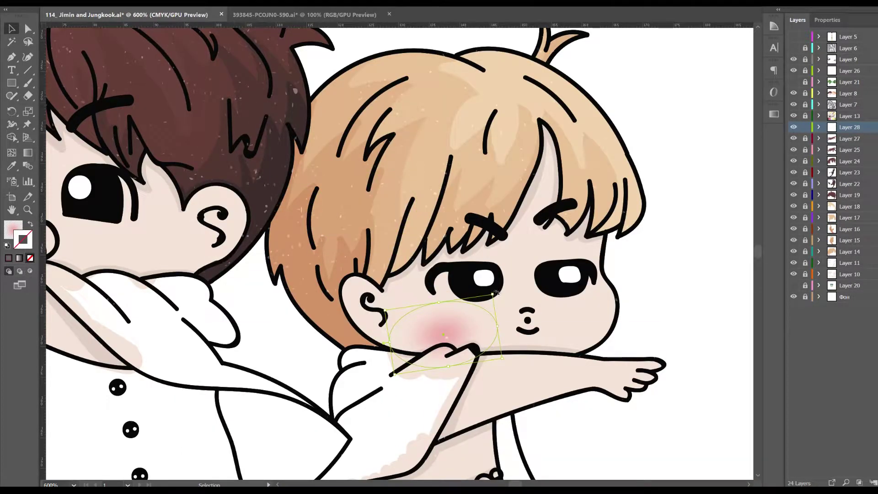
Alt-drag a copy of the blush onto the right cheek and tilt it to fit.
{"action": "scroll", "coordinate": [476, 326], "scroll_direction": "up", "scroll_amount": 1}
{"action": "mouse_move", "coordinate": [476, 325]}
{"action": "left_mouse_down"}
{"action": "mouse_move", "coordinate": [623, 327]}
{"action": "mouse_move", "coordinate": [681, 293]}
{"action": "mouse_move", "coordinate": [673, 249]}
{"action": "left_mouse_up"}
{"action": "left_click_drag", "start_coordinate": [626, 314], "coordinate": [636, 323]}
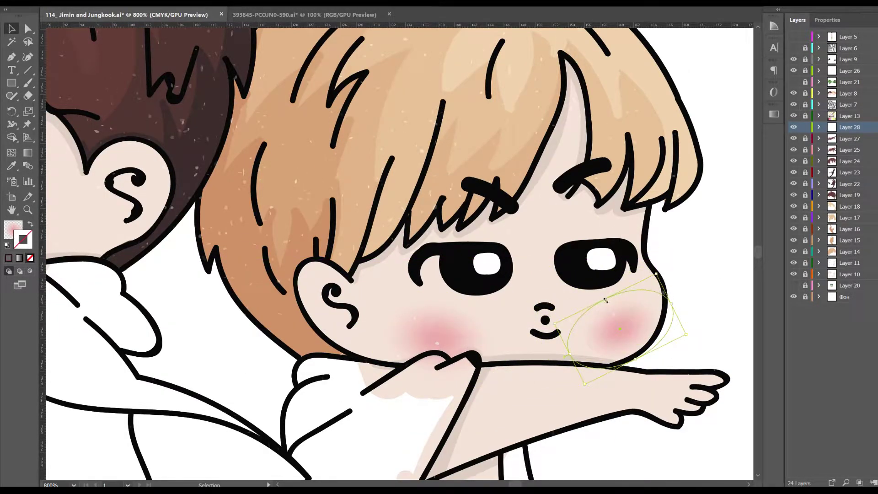
{"action": "left_click", "coordinate": [687, 284]}
{"action": "scroll", "coordinate": [688, 285], "scroll_direction": "down", "scroll_amount": 2}
Copy a blush onto the blond baby's other cheek and select the dark-haired baby's blush.
{"action": "left_click_drag", "start_coordinate": [671, 300], "coordinate": [359, 252]}
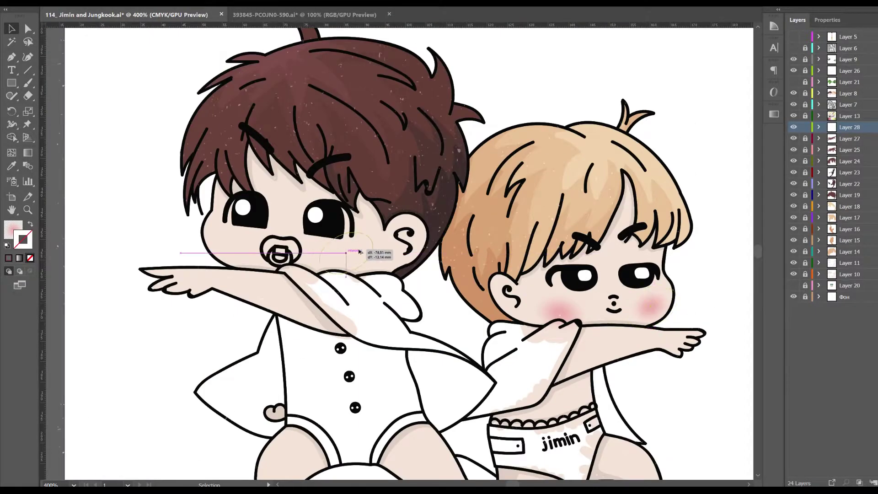
{"action": "left_click", "coordinate": [526, 304]}
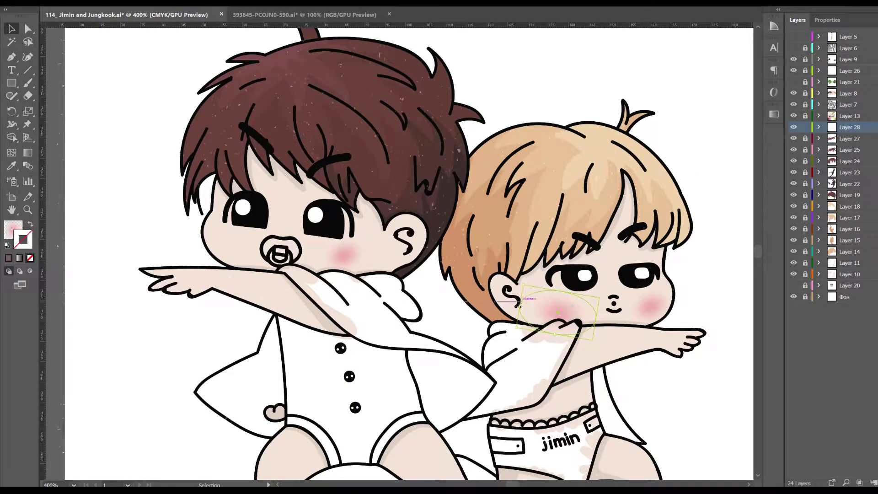
{"action": "left_click", "coordinate": [366, 242]}
{"action": "key", "text": "ctrl+equal"}
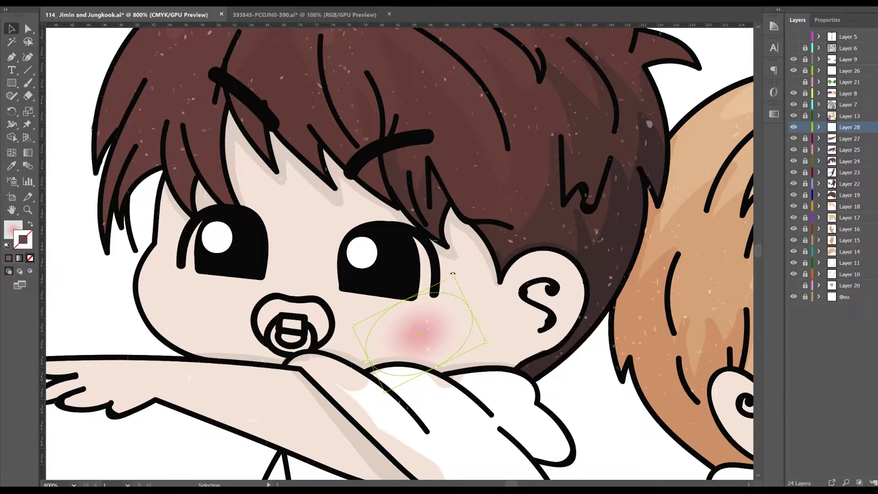
Copy and rotate a blush onto the dark-haired baby's other cheek, level the first, and begin pink cape paint.
{"action": "left_click_drag", "start_coordinate": [476, 327], "coordinate": [256, 293]}
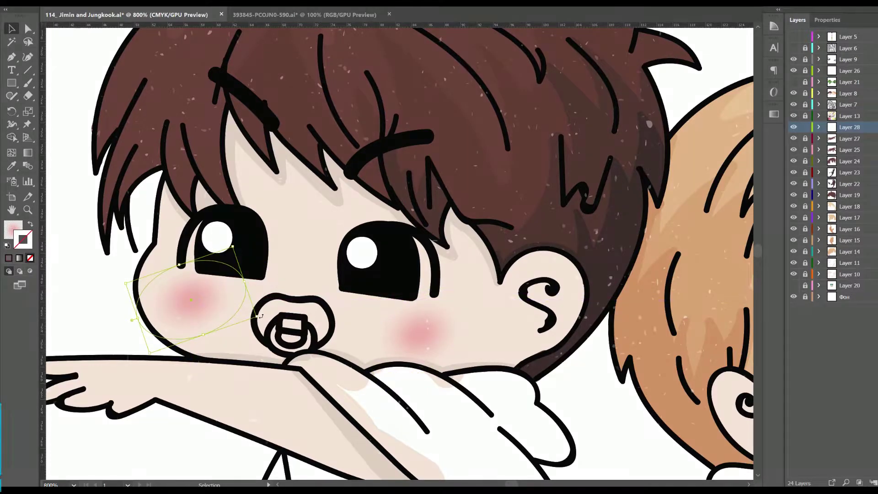
{"action": "left_click_drag", "start_coordinate": [261, 316], "coordinate": [335, 325]}
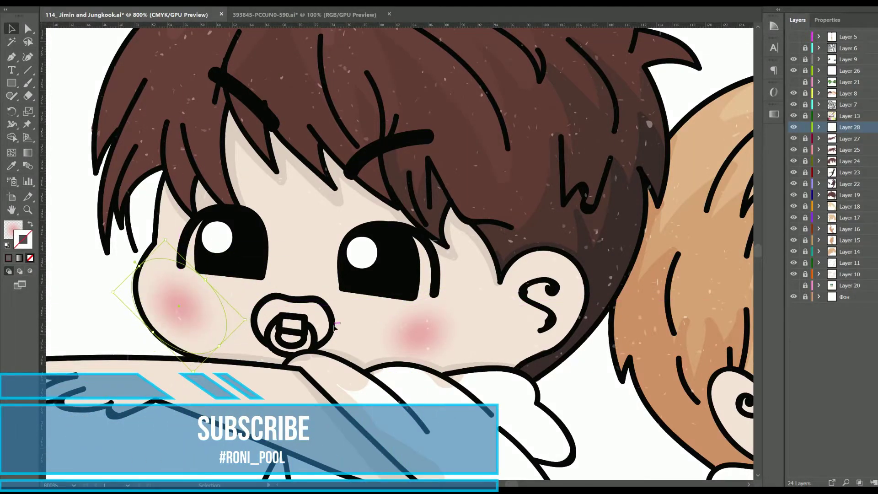
{"action": "key", "text": "ctrl+minus"}
{"action": "mouse_move", "coordinate": [298, 272]}
{"action": "left_mouse_down"}
{"action": "mouse_move", "coordinate": [298, 281]}
{"action": "mouse_move", "coordinate": [541, 339]}
{"action": "left_mouse_up"}
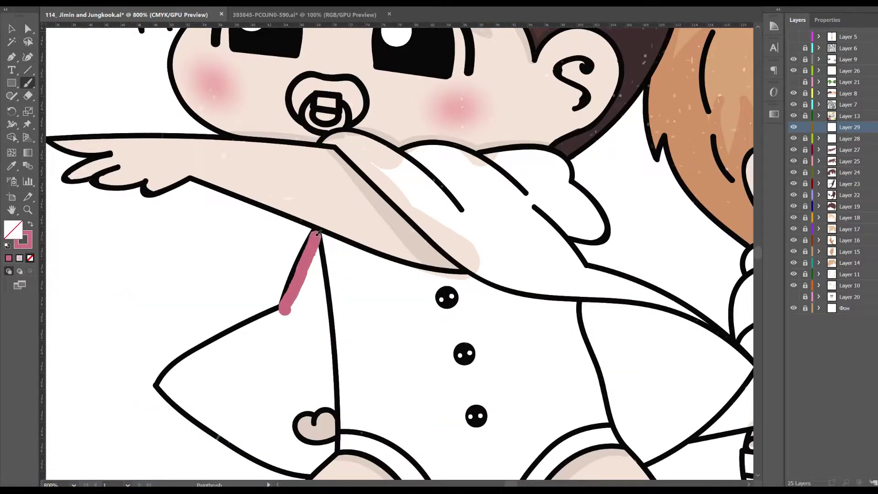
{"action": "left_click_drag", "start_coordinate": [317, 234], "coordinate": [323, 358]}
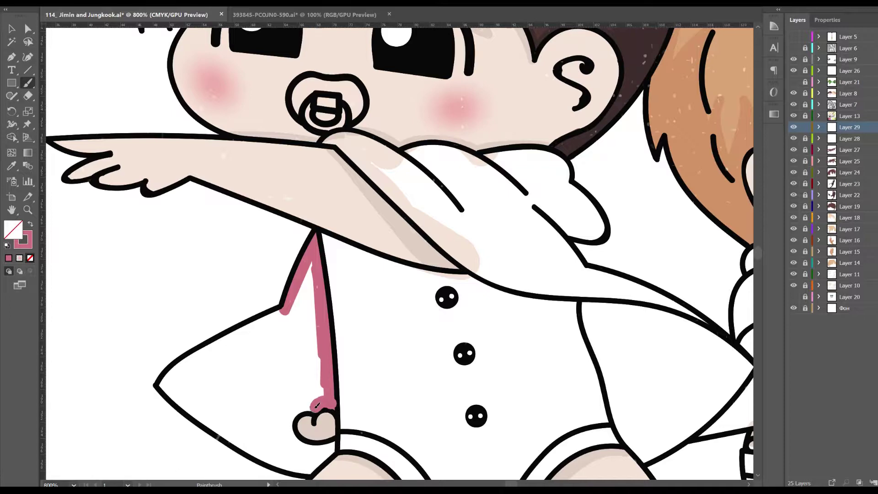
Paint pink into the cape behind the dark-haired baby, including its tip.
{"action": "mouse_move", "coordinate": [294, 410]}
{"action": "left_mouse_down"}
{"action": "mouse_move", "coordinate": [321, 396]}
{"action": "mouse_move", "coordinate": [263, 375]}
{"action": "mouse_move", "coordinate": [273, 407]}
{"action": "left_mouse_up"}
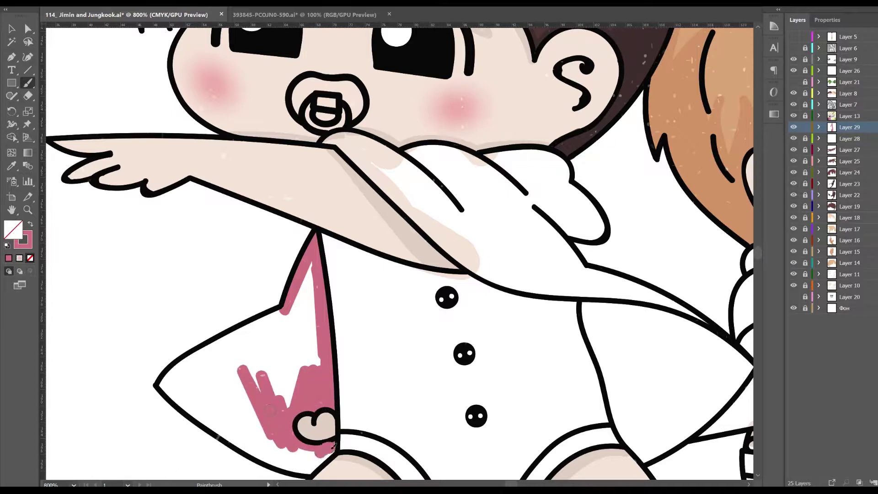
{"action": "left_click_drag", "start_coordinate": [231, 435], "coordinate": [183, 401]}
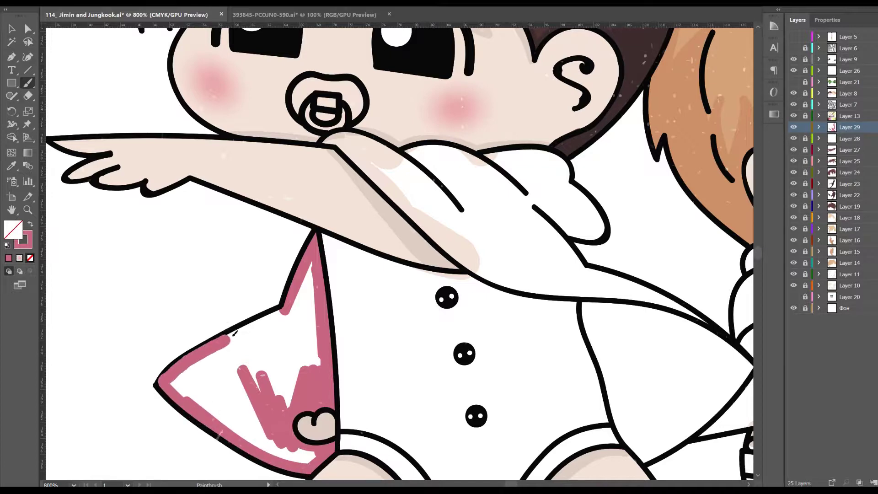
{"action": "mouse_move", "coordinate": [290, 307]}
{"action": "left_mouse_down"}
{"action": "mouse_move", "coordinate": [309, 263]}
{"action": "mouse_move", "coordinate": [324, 357]}
{"action": "mouse_move", "coordinate": [289, 391]}
{"action": "mouse_move", "coordinate": [252, 325]}
{"action": "mouse_move", "coordinate": [188, 382]}
{"action": "mouse_move", "coordinate": [224, 416]}
{"action": "mouse_move", "coordinate": [275, 378]}
{"action": "mouse_move", "coordinate": [277, 445]}
{"action": "left_mouse_up"}
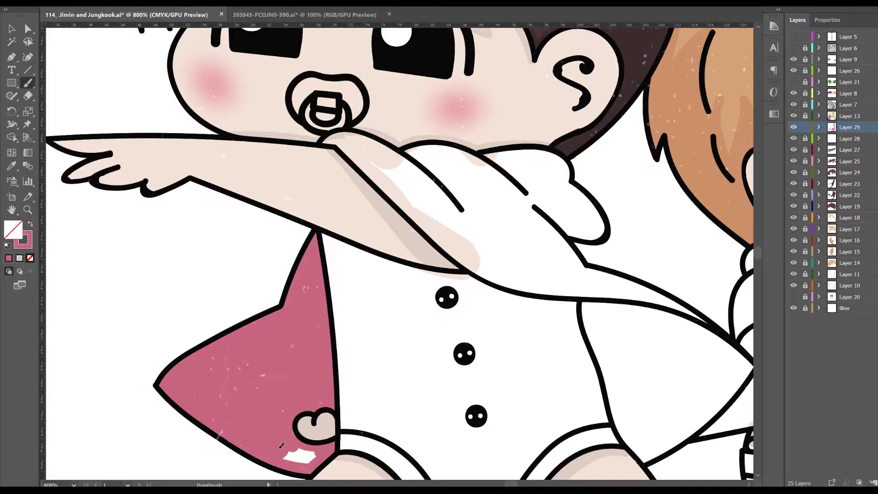
{"action": "scroll", "coordinate": [282, 437], "scroll_direction": "up", "scroll_amount": 1}
{"action": "left_click_drag", "start_coordinate": [409, 347], "coordinate": [371, 247]}
{"action": "mouse_move", "coordinate": [389, 320]}
{"action": "left_mouse_down"}
{"action": "mouse_move", "coordinate": [356, 216]}
{"action": "mouse_move", "coordinate": [485, 224]}
{"action": "mouse_move", "coordinate": [577, 271]}
{"action": "mouse_move", "coordinate": [578, 312]}
{"action": "mouse_move", "coordinate": [482, 411]}
{"action": "left_mouse_up"}
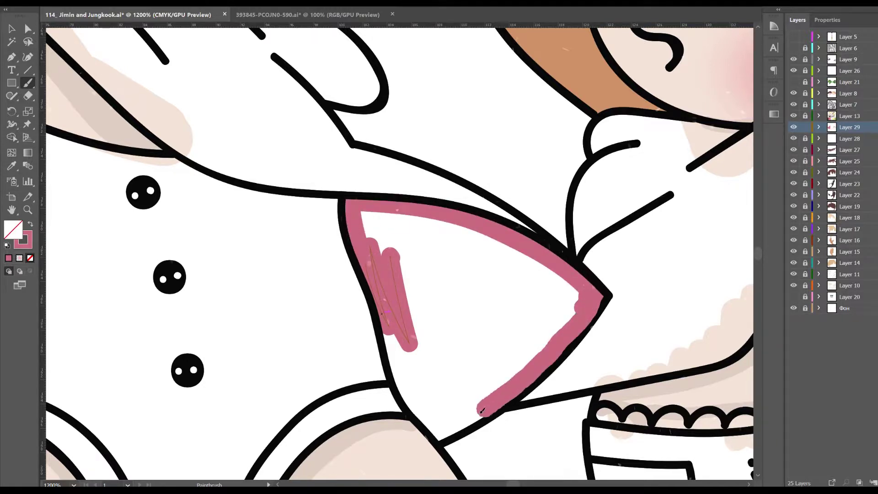
{"action": "mouse_move", "coordinate": [443, 432]}
{"action": "left_mouse_down"}
{"action": "mouse_move", "coordinate": [414, 395]}
{"action": "mouse_move", "coordinate": [383, 316]}
{"action": "left_mouse_up"}
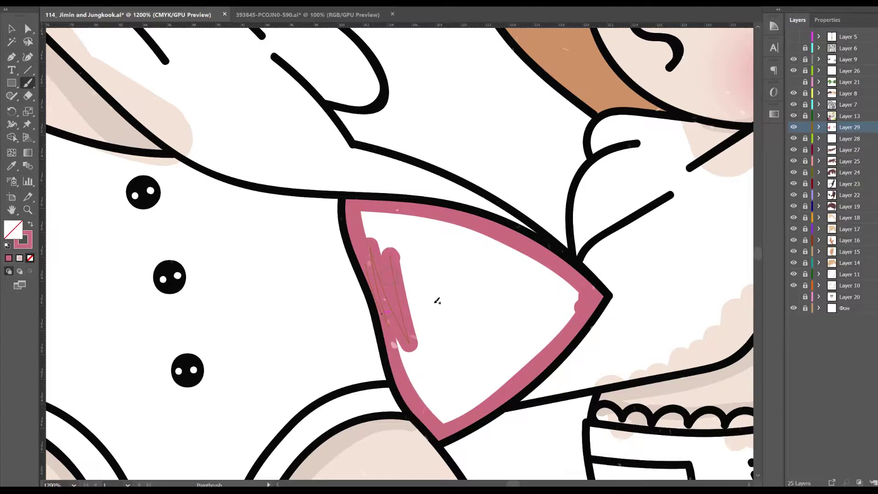
{"action": "mouse_move", "coordinate": [449, 410]}
{"action": "left_mouse_down"}
{"action": "mouse_move", "coordinate": [405, 320]}
{"action": "mouse_move", "coordinate": [480, 362]}
{"action": "mouse_move", "coordinate": [568, 290]}
{"action": "mouse_move", "coordinate": [422, 231]}
{"action": "mouse_move", "coordinate": [526, 292]}
{"action": "mouse_move", "coordinate": [439, 329]}
{"action": "mouse_move", "coordinate": [488, 369]}
{"action": "left_mouse_up"}
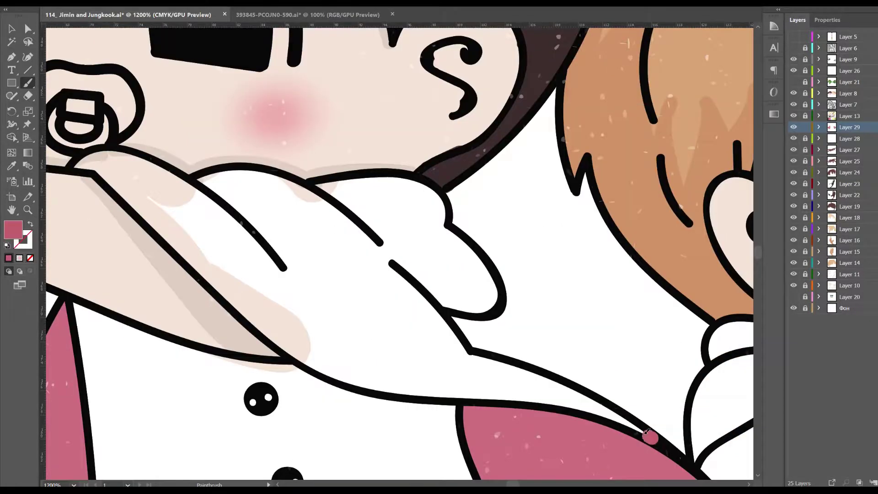
Paint pink along the cape's upper edge and over the arm, undoing a stroke over the lines.
{"action": "left_click_drag", "start_coordinate": [649, 434], "coordinate": [499, 363]}
{"action": "mouse_move", "coordinate": [551, 394]}
{"action": "left_mouse_down"}
{"action": "mouse_move", "coordinate": [430, 389]}
{"action": "mouse_move", "coordinate": [337, 366]}
{"action": "left_mouse_up"}
{"action": "left_click_drag", "start_coordinate": [439, 320], "coordinate": [473, 384]}
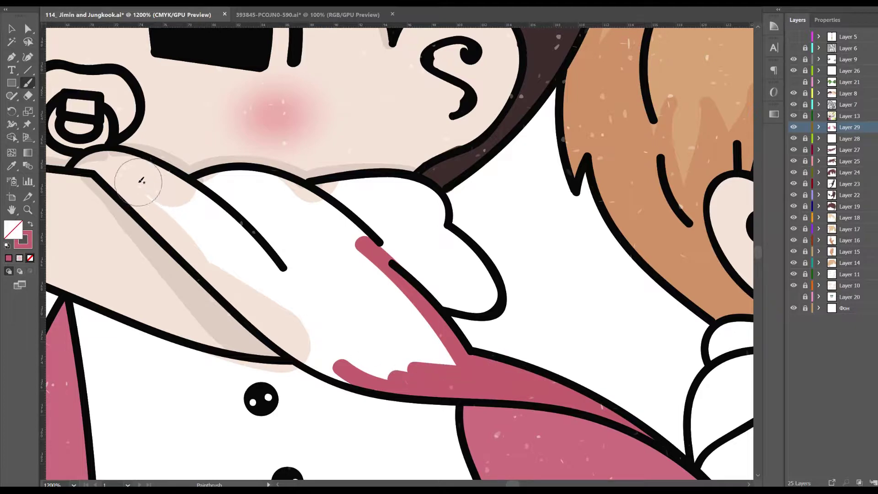
{"action": "mouse_move", "coordinate": [142, 181]}
{"action": "left_mouse_down"}
{"action": "mouse_move", "coordinate": [208, 257]}
{"action": "mouse_move", "coordinate": [348, 368]}
{"action": "mouse_move", "coordinate": [220, 270]}
{"action": "mouse_move", "coordinate": [412, 284]}
{"action": "mouse_move", "coordinate": [311, 217]}
{"action": "mouse_move", "coordinate": [256, 215]}
{"action": "mouse_move", "coordinate": [197, 183]}
{"action": "mouse_move", "coordinate": [284, 176]}
{"action": "mouse_move", "coordinate": [376, 255]}
{"action": "left_mouse_up"}
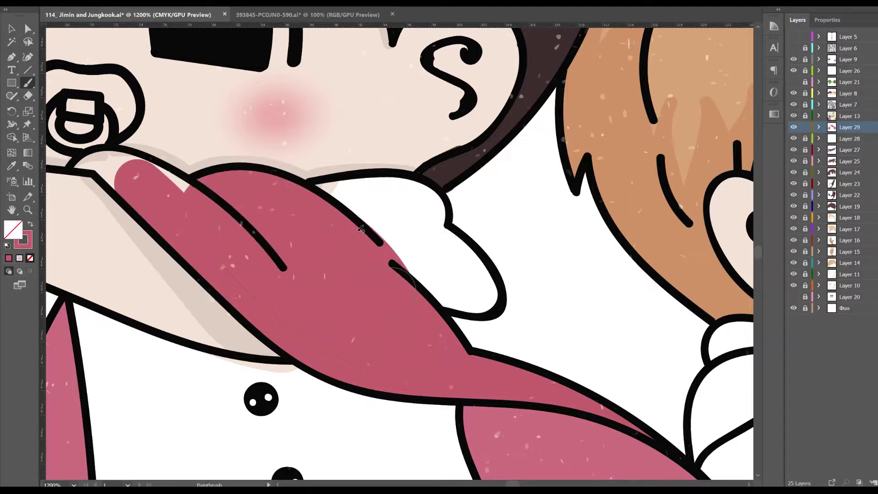
{"action": "mouse_move", "coordinate": [324, 206]}
{"action": "left_mouse_down"}
{"action": "mouse_move", "coordinate": [394, 185]}
{"action": "mouse_move", "coordinate": [428, 231]}
{"action": "mouse_move", "coordinate": [415, 197]}
{"action": "left_mouse_up"}
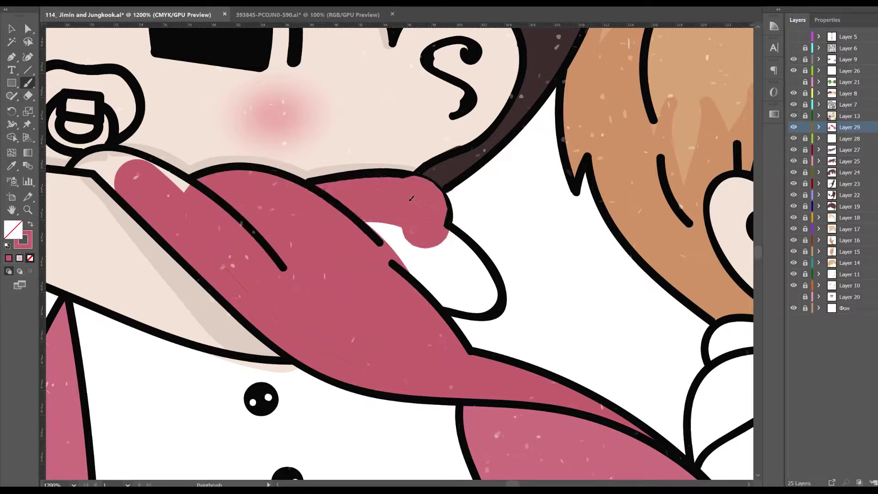
{"action": "mouse_move", "coordinate": [443, 249]}
{"action": "left_mouse_down"}
{"action": "mouse_move", "coordinate": [485, 288]}
{"action": "mouse_move", "coordinate": [453, 307]}
{"action": "mouse_move", "coordinate": [421, 260]}
{"action": "mouse_move", "coordinate": [399, 264]}
{"action": "left_mouse_up"}
{"action": "key", "text": "ctrl+z"}
{"action": "mouse_move", "coordinate": [102, 164]}
{"action": "left_mouse_down"}
{"action": "mouse_move", "coordinate": [114, 168]}
{"action": "mouse_move", "coordinate": [98, 172]}
{"action": "left_mouse_up"}
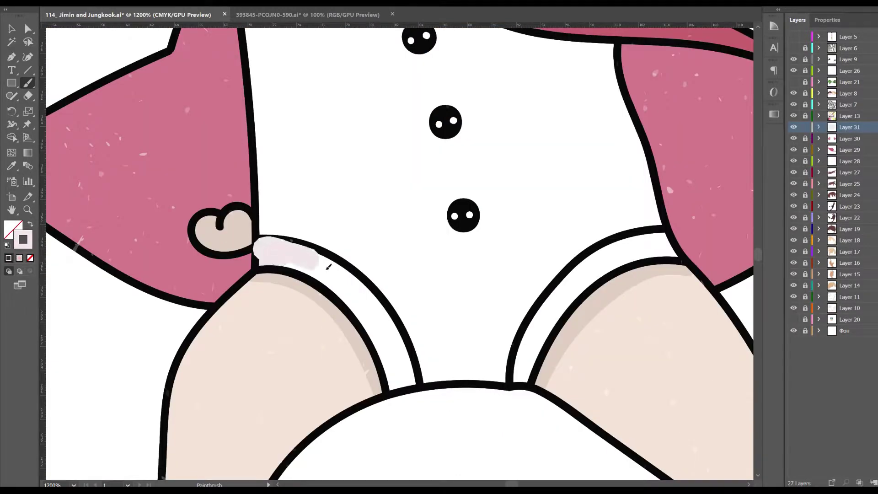
Tint the diaper leg bands, side tab, waistband scallops and buckle light pink.
{"action": "left_click_drag", "start_coordinate": [258, 251], "coordinate": [364, 300]}
{"action": "mouse_move", "coordinate": [285, 259]}
{"action": "left_mouse_down"}
{"action": "mouse_move", "coordinate": [363, 313]}
{"action": "mouse_move", "coordinate": [406, 364]}
{"action": "left_mouse_up"}
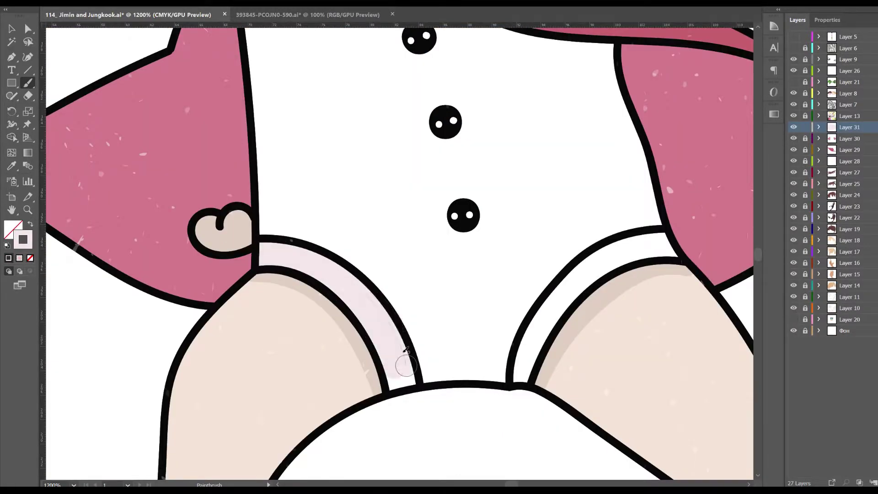
{"action": "mouse_move", "coordinate": [522, 374]}
{"action": "left_mouse_down"}
{"action": "mouse_move", "coordinate": [549, 311]}
{"action": "mouse_move", "coordinate": [624, 245]}
{"action": "mouse_move", "coordinate": [665, 240]}
{"action": "mouse_move", "coordinate": [670, 251]}
{"action": "left_mouse_up"}
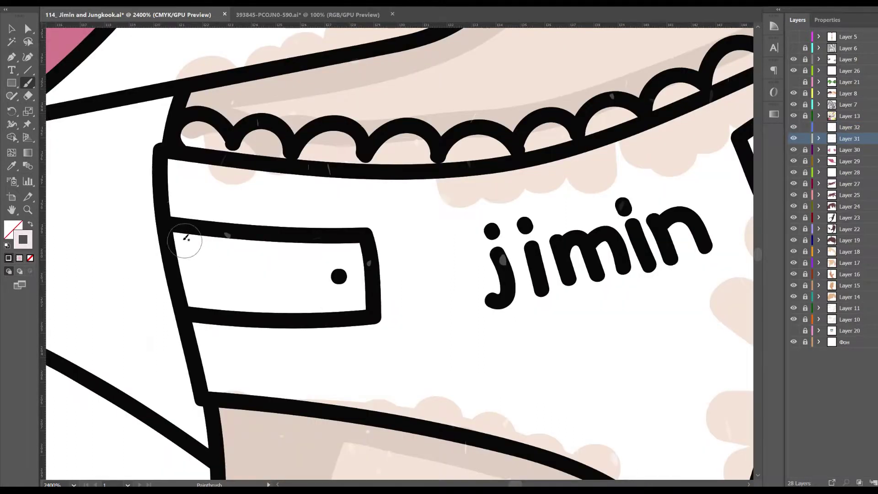
{"action": "mouse_move", "coordinate": [188, 237]}
{"action": "left_mouse_down"}
{"action": "mouse_move", "coordinate": [196, 287]}
{"action": "mouse_move", "coordinate": [339, 296]}
{"action": "mouse_move", "coordinate": [349, 249]}
{"action": "mouse_move", "coordinate": [220, 236]}
{"action": "mouse_move", "coordinate": [247, 274]}
{"action": "left_mouse_up"}
{"action": "mouse_move", "coordinate": [191, 137]}
{"action": "left_mouse_down"}
{"action": "mouse_move", "coordinate": [347, 153]}
{"action": "mouse_move", "coordinate": [503, 146]}
{"action": "left_mouse_up"}
{"action": "left_click_drag", "start_coordinate": [389, 138], "coordinate": [430, 150]}
{"action": "mouse_move", "coordinate": [526, 140]}
{"action": "left_mouse_down"}
{"action": "mouse_move", "coordinate": [705, 94]}
{"action": "mouse_move", "coordinate": [395, 195]}
{"action": "left_mouse_up"}
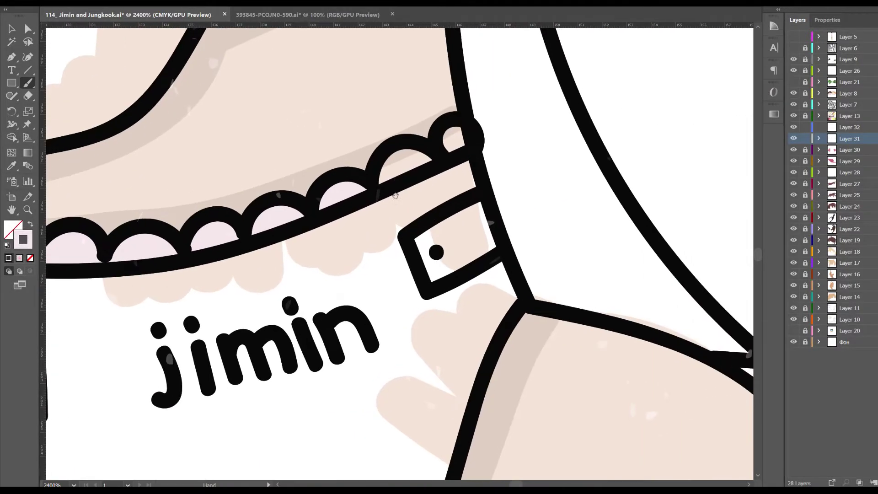
{"action": "left_click_drag", "start_coordinate": [427, 241], "coordinate": [476, 229]}
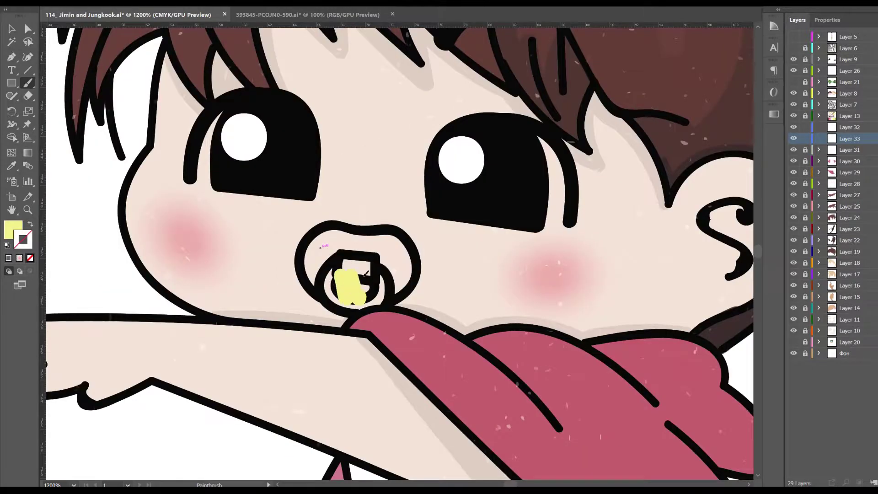
Paint the pacifier yellow, swapping fill and stroke with Shift+X.
{"action": "mouse_move", "coordinate": [366, 274]}
{"action": "left_mouse_down"}
{"action": "mouse_move", "coordinate": [369, 280]}
{"action": "mouse_move", "coordinate": [311, 265]}
{"action": "left_mouse_up"}
{"action": "key", "text": "shift+x"}
{"action": "mouse_move", "coordinate": [399, 286]}
{"action": "left_mouse_down"}
{"action": "mouse_move", "coordinate": [405, 274]}
{"action": "mouse_move", "coordinate": [352, 238]}
{"action": "mouse_move", "coordinate": [343, 279]}
{"action": "mouse_move", "coordinate": [384, 279]}
{"action": "left_mouse_up"}
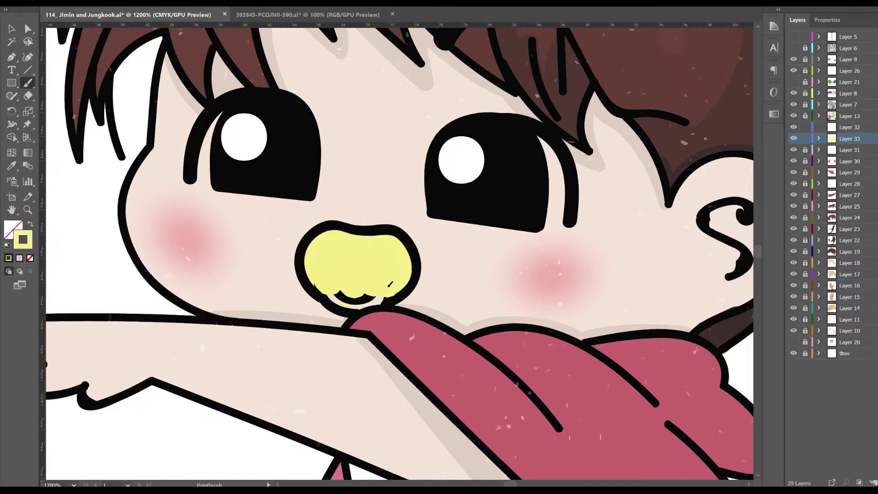
Paint the blond baby's cape yellow across its body, right edge and bottom edge.
{"action": "left_click_drag", "start_coordinate": [545, 183], "coordinate": [487, 216]}
{"action": "mouse_move", "coordinate": [507, 176]}
{"action": "left_mouse_down"}
{"action": "mouse_move", "coordinate": [446, 194]}
{"action": "mouse_move", "coordinate": [379, 242]}
{"action": "left_mouse_up"}
{"action": "mouse_move", "coordinate": [443, 195]}
{"action": "left_mouse_down"}
{"action": "mouse_move", "coordinate": [371, 186]}
{"action": "mouse_move", "coordinate": [298, 219]}
{"action": "mouse_move", "coordinate": [284, 309]}
{"action": "mouse_move", "coordinate": [315, 350]}
{"action": "left_mouse_up"}
{"action": "mouse_move", "coordinate": [289, 311]}
{"action": "left_mouse_down"}
{"action": "mouse_move", "coordinate": [320, 357]}
{"action": "mouse_move", "coordinate": [322, 220]}
{"action": "mouse_move", "coordinate": [356, 256]}
{"action": "left_mouse_up"}
{"action": "left_click_drag", "start_coordinate": [382, 207], "coordinate": [520, 221]}
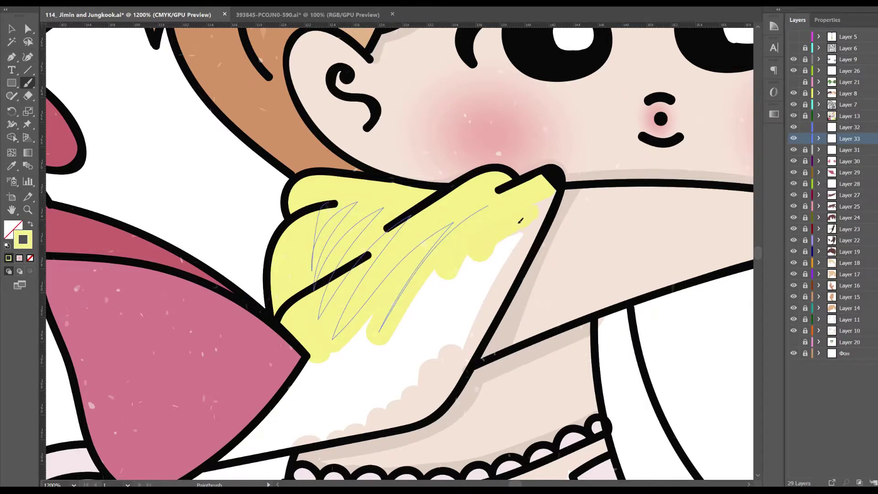
{"action": "left_click_drag", "start_coordinate": [548, 190], "coordinate": [454, 379]}
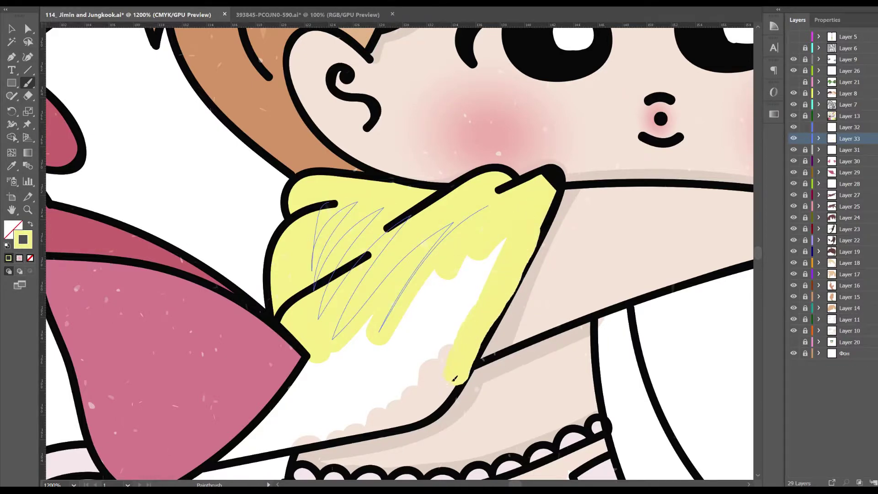
{"action": "mouse_move", "coordinate": [382, 414]}
{"action": "left_mouse_down"}
{"action": "mouse_move", "coordinate": [263, 443]}
{"action": "mouse_move", "coordinate": [444, 313]}
{"action": "mouse_move", "coordinate": [450, 354]}
{"action": "left_mouse_up"}
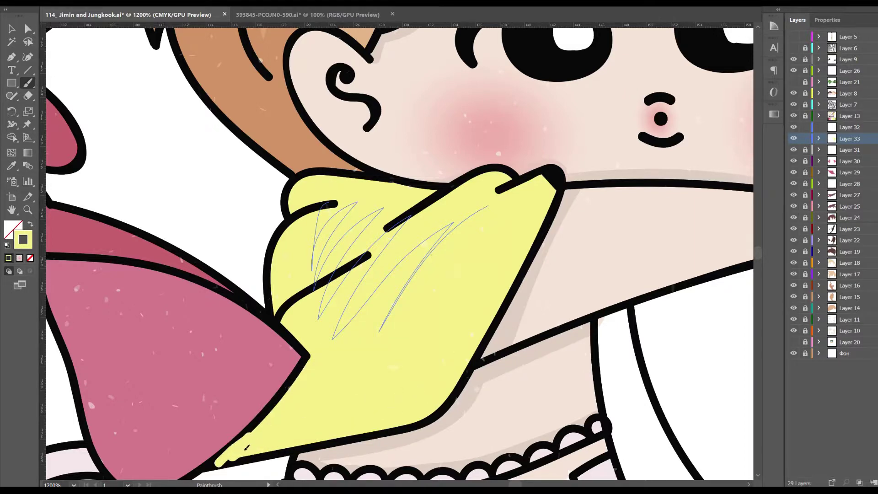
Zoom in and fill the cape's edge gap and narrow tail yellow.
{"action": "key", "text": "ctrl+plus"}
{"action": "scroll", "coordinate": [247, 448], "scroll_direction": "down", "scroll_amount": 5}
{"action": "mouse_move", "coordinate": [303, 366]}
{"action": "left_mouse_down"}
{"action": "mouse_move", "coordinate": [243, 288]}
{"action": "mouse_move", "coordinate": [324, 249]}
{"action": "mouse_move", "coordinate": [430, 227]}
{"action": "mouse_move", "coordinate": [407, 322]}
{"action": "mouse_move", "coordinate": [442, 419]}
{"action": "mouse_move", "coordinate": [304, 361]}
{"action": "mouse_move", "coordinate": [316, 328]}
{"action": "mouse_move", "coordinate": [380, 390]}
{"action": "mouse_move", "coordinate": [412, 399]}
{"action": "mouse_move", "coordinate": [363, 270]}
{"action": "left_mouse_up"}
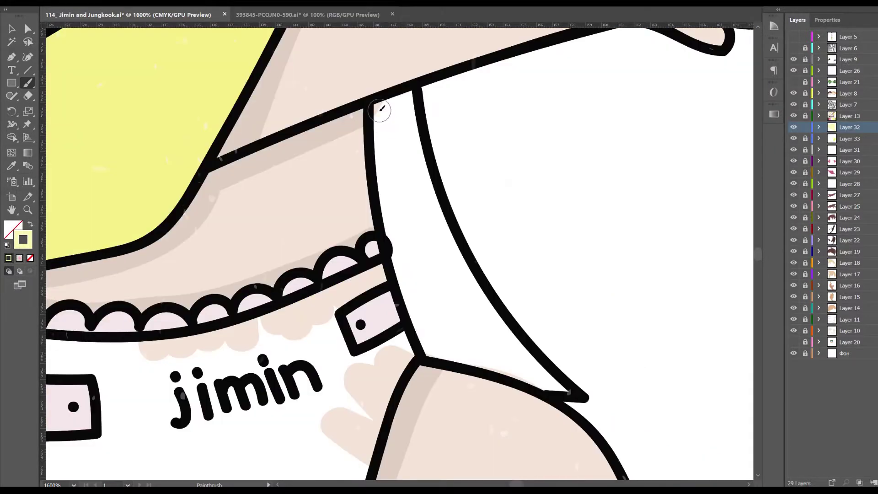
{"action": "mouse_move", "coordinate": [387, 98]}
{"action": "left_mouse_down"}
{"action": "mouse_move", "coordinate": [517, 352]}
{"action": "mouse_move", "coordinate": [420, 173]}
{"action": "mouse_move", "coordinate": [456, 191]}
{"action": "mouse_move", "coordinate": [398, 195]}
{"action": "mouse_move", "coordinate": [385, 122]}
{"action": "left_mouse_up"}
{"action": "left_click_drag", "start_coordinate": [432, 352], "coordinate": [549, 387]}
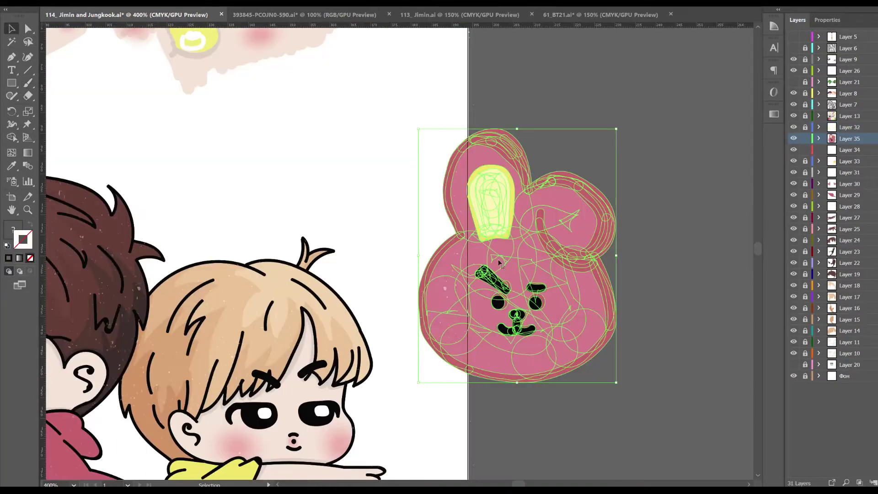
Move the rabbit artwork onto the dark-haired baby's head, shrink it, and raise its layer.
{"action": "left_click_drag", "start_coordinate": [293, 258], "coordinate": [342, 267]}
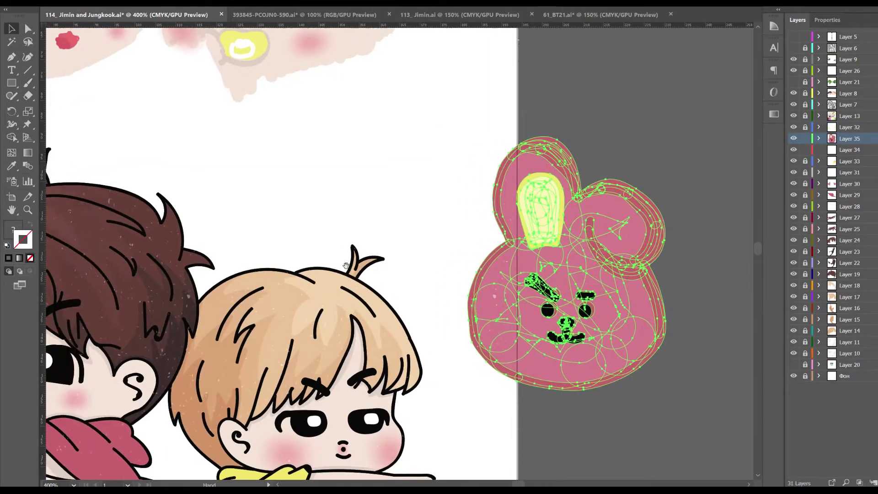
{"action": "left_click_drag", "start_coordinate": [572, 295], "coordinate": [231, 245]}
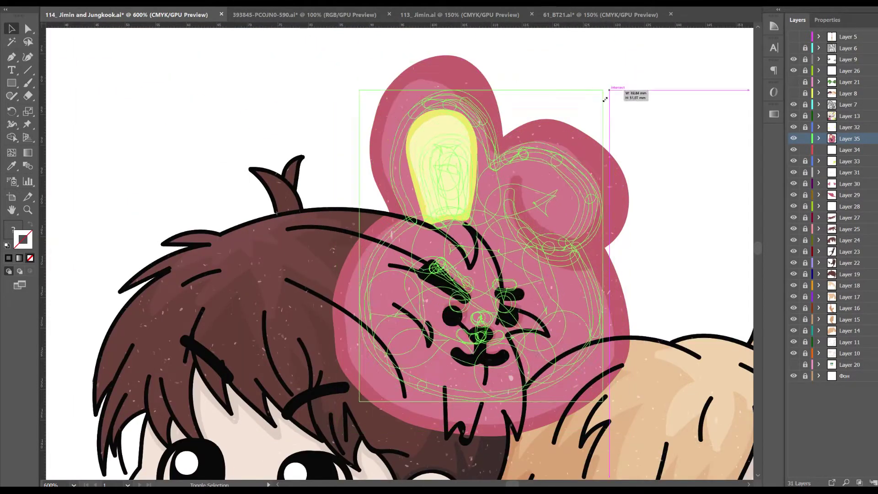
{"action": "left_click_drag", "start_coordinate": [623, 63], "coordinate": [569, 173]}
{"action": "left_click_drag", "start_coordinate": [471, 256], "coordinate": [284, 229]}
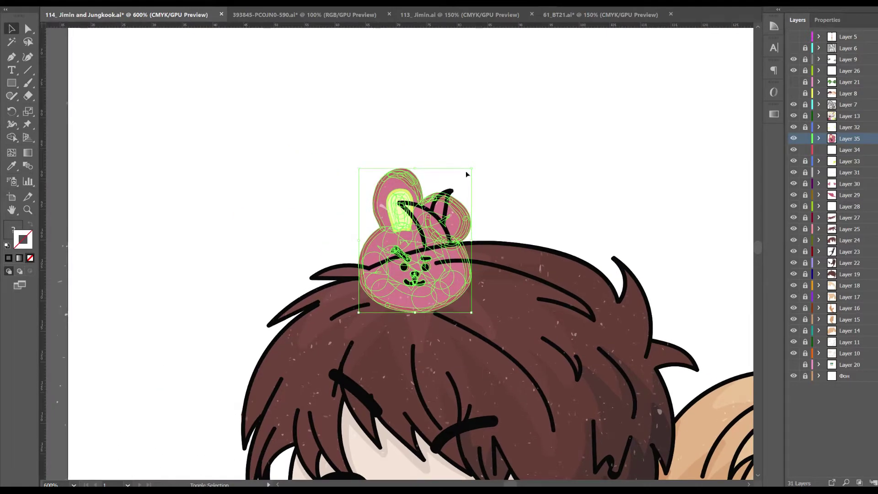
{"action": "mouse_move", "coordinate": [464, 168]}
{"action": "left_mouse_down"}
{"action": "mouse_move", "coordinate": [471, 172]}
{"action": "mouse_move", "coordinate": [440, 201]}
{"action": "left_mouse_up"}
{"action": "mouse_move", "coordinate": [847, 106]}
{"action": "left_mouse_down"}
{"action": "mouse_move", "coordinate": [844, 65]}
{"action": "mouse_move", "coordinate": [844, 99]}
{"action": "left_mouse_up"}
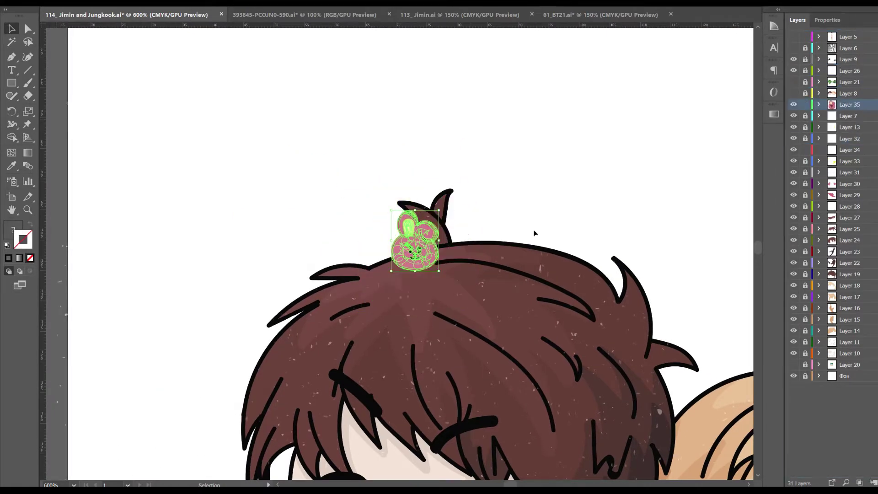
Position the pink bunny sticker on the hair tuft and tilt it.
{"action": "key", "text": "ctrl+plus"}
{"action": "left_click_drag", "start_coordinate": [439, 256], "coordinate": [476, 259]}
{"action": "left_click_drag", "start_coordinate": [503, 180], "coordinate": [487, 171]}
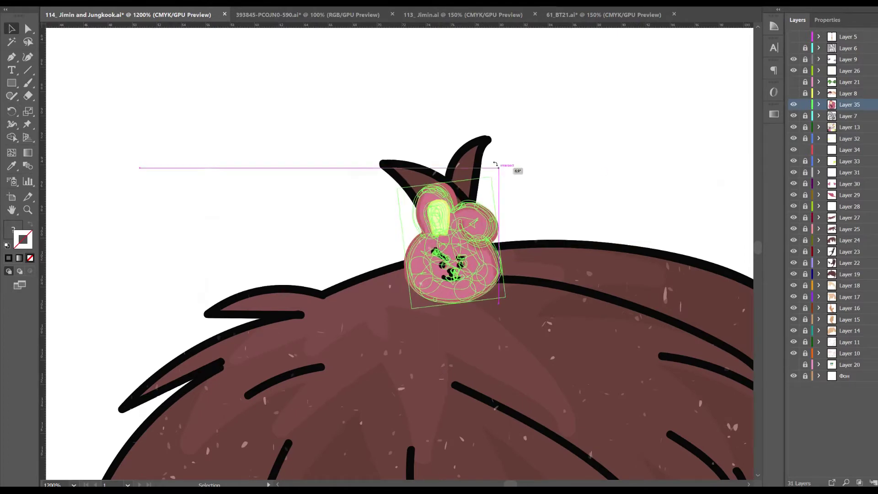
{"action": "left_click_drag", "start_coordinate": [488, 170], "coordinate": [529, 206]}
{"action": "left_click", "coordinate": [530, 204]}
{"action": "key", "text": "ctrl+minus"}
{"action": "key", "text": "ctrl+minus"}
{"action": "key", "text": "ctrl+minus"}
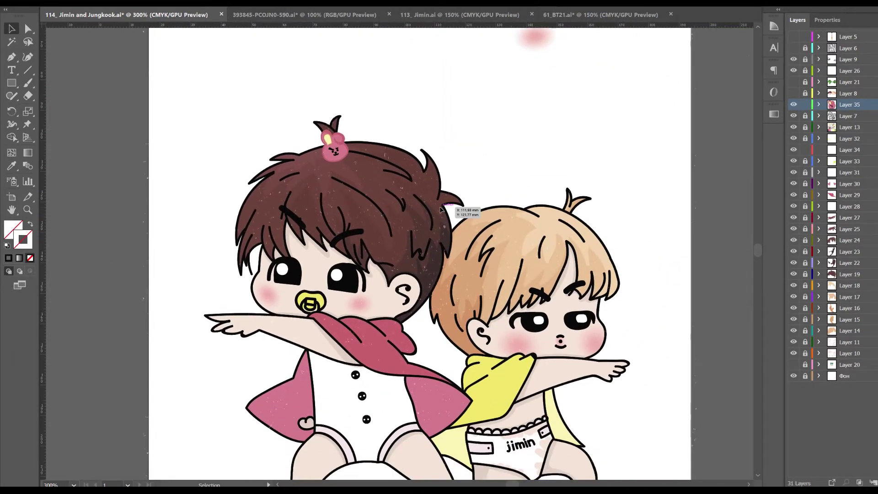
Move the yellow sticker onto the blond hair and shrink it.
{"action": "key", "text": "ctrl+plus"}
{"action": "key", "text": "ctrl+plus"}
{"action": "key", "text": "ctrl+plus"}
{"action": "key", "text": "ctrl+plus"}
{"action": "left_click_drag", "start_coordinate": [486, 267], "coordinate": [582, 194]}
{"action": "left_click_drag", "start_coordinate": [610, 157], "coordinate": [604, 163]}
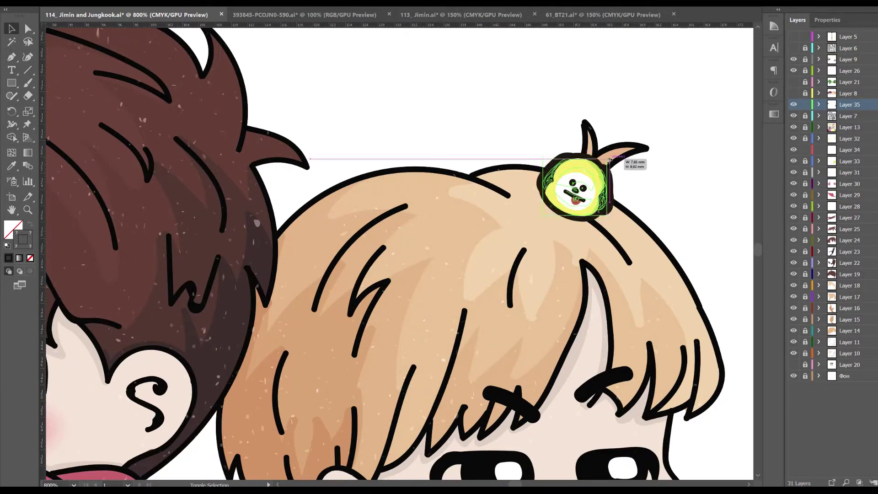
{"action": "left_click", "coordinate": [660, 193]}
{"action": "scroll", "coordinate": [660, 192], "scroll_direction": "down", "scroll_amount": 1}
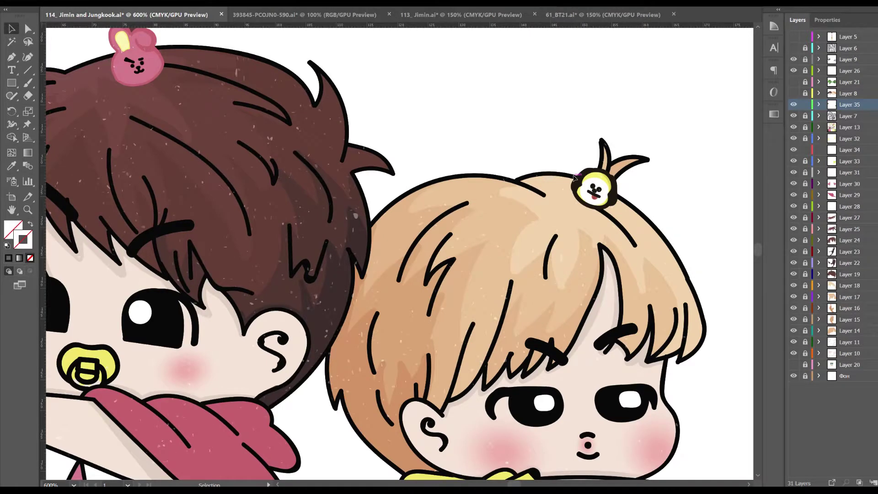
{"action": "left_click", "coordinate": [575, 177]}
{"action": "scroll", "coordinate": [663, 162], "scroll_direction": "up", "scroll_amount": 2}
Apply Object > Expand Appearance to the yellow sticker, then shrink and reposition it by the tuft.
{"action": "left_click", "coordinate": [69, 2]}
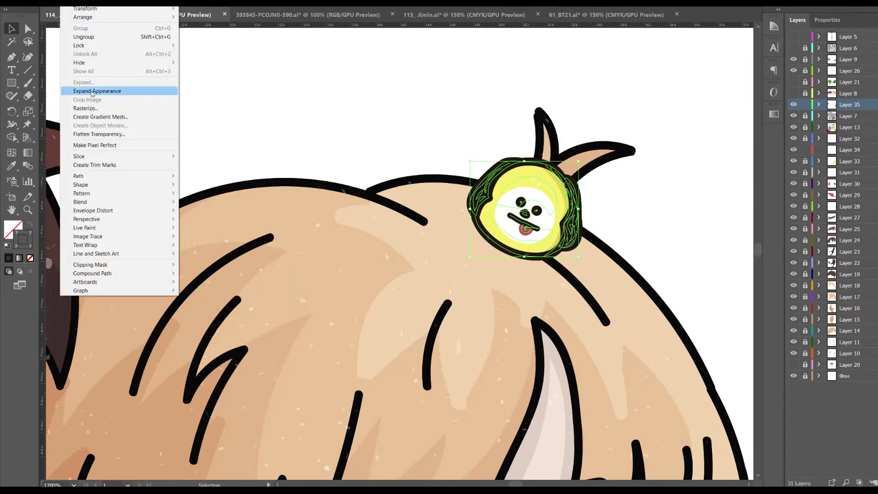
{"action": "left_click", "coordinate": [91, 91]}
{"action": "left_click_drag", "start_coordinate": [578, 161], "coordinate": [567, 173]}
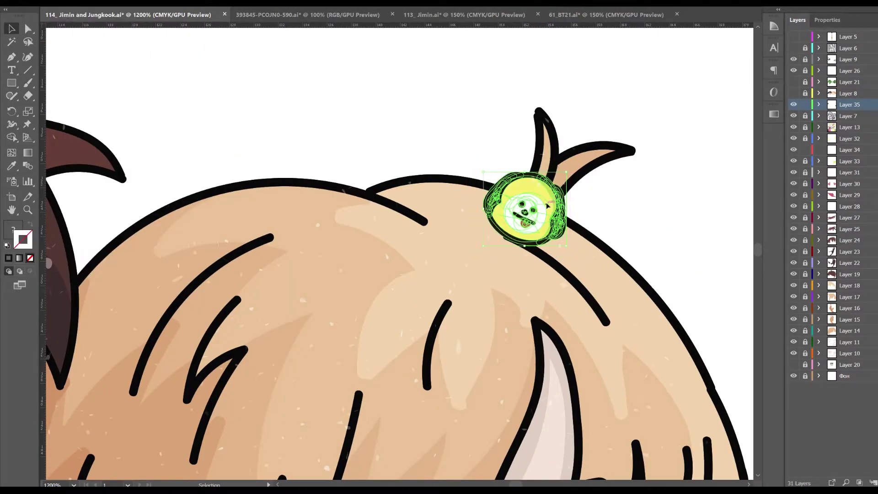
{"action": "left_click_drag", "start_coordinate": [547, 207], "coordinate": [550, 194]}
{"action": "left_click", "coordinate": [627, 194]}
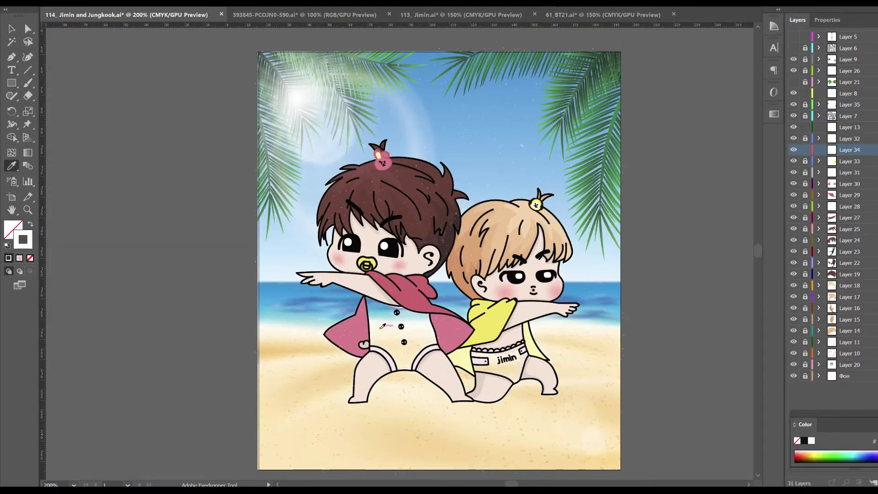
Paint the pink-caped baby's bodysuit white, undoing a stray stroke under the arm.
{"action": "scroll", "coordinate": [379, 326], "scroll_direction": "up", "scroll_amount": 5}
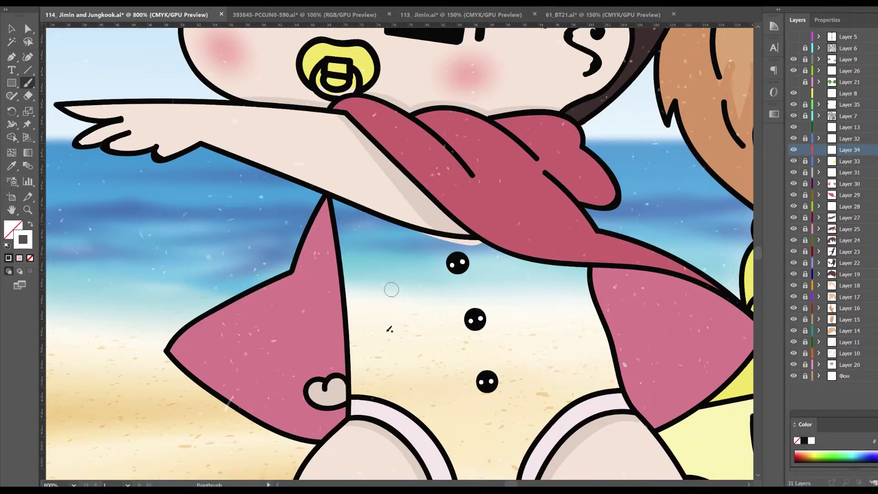
{"action": "left_click_drag", "start_coordinate": [366, 264], "coordinate": [352, 255]}
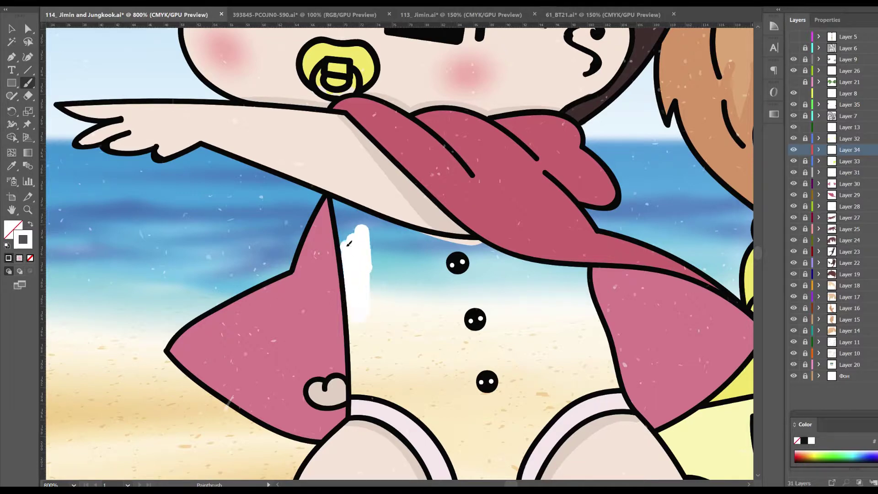
{"action": "left_click_drag", "start_coordinate": [387, 223], "coordinate": [479, 243]}
{"action": "key", "text": "ctrl+z"}
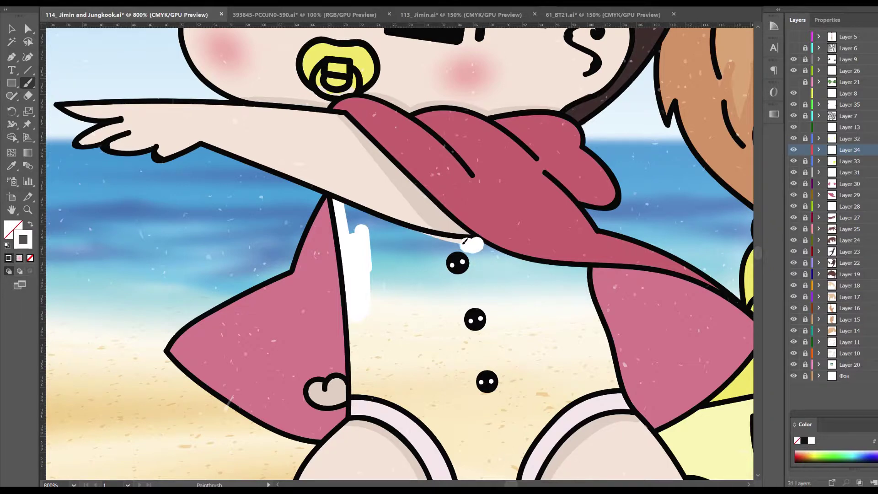
{"action": "mouse_move", "coordinate": [346, 203]}
{"action": "left_mouse_down"}
{"action": "mouse_move", "coordinate": [388, 366]}
{"action": "mouse_move", "coordinate": [392, 336]}
{"action": "left_mouse_up"}
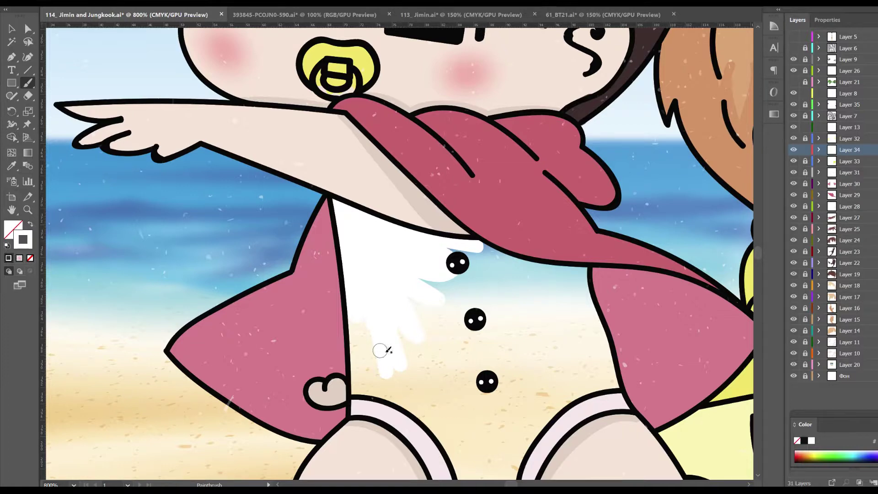
{"action": "left_click_drag", "start_coordinate": [389, 350], "coordinate": [390, 336]}
{"action": "left_click_drag", "start_coordinate": [363, 307], "coordinate": [365, 353]}
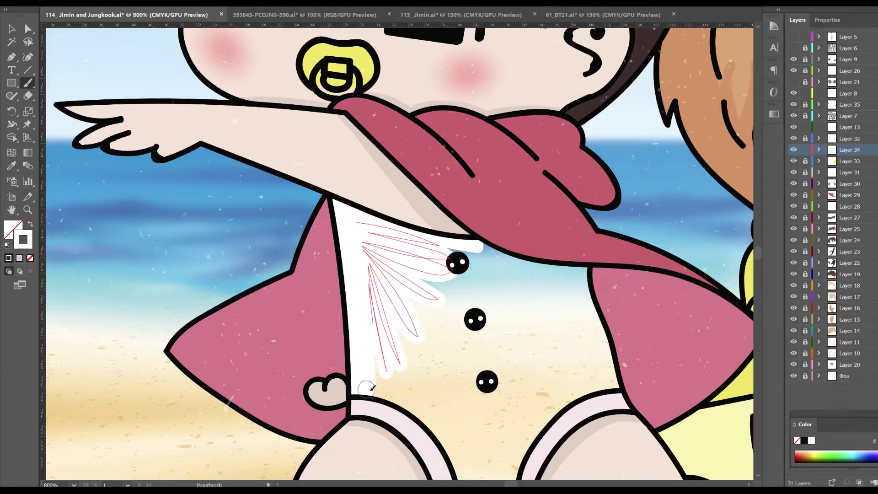
{"action": "mouse_move", "coordinate": [447, 435]}
{"action": "left_mouse_down"}
{"action": "mouse_move", "coordinate": [493, 306]}
{"action": "mouse_move", "coordinate": [519, 385]}
{"action": "mouse_move", "coordinate": [519, 436]}
{"action": "left_mouse_up"}
Fill the remaining bodysuit gaps white around the top button, right leg and cape edge.
{"action": "left_click_drag", "start_coordinate": [475, 293], "coordinate": [483, 250]}
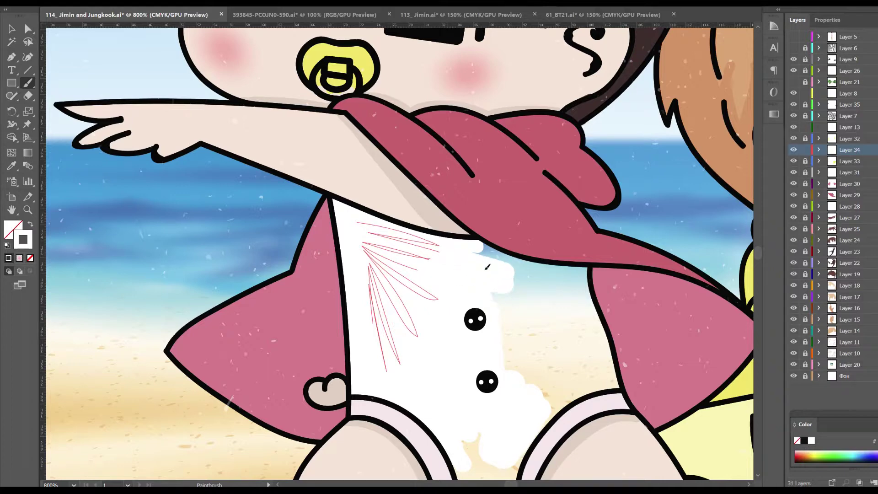
{"action": "left_click_drag", "start_coordinate": [566, 270], "coordinate": [585, 273]}
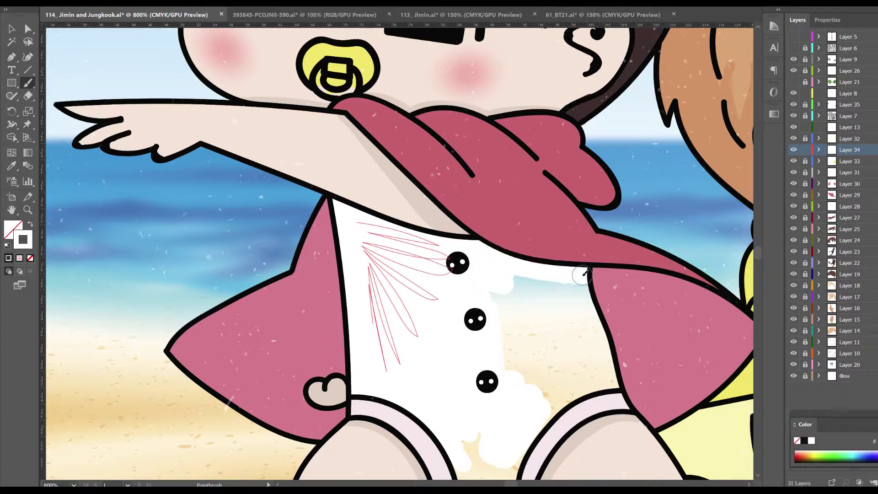
{"action": "scroll", "coordinate": [431, 362], "scroll_direction": "down", "scroll_amount": 4}
{"action": "mouse_move", "coordinate": [430, 370]}
{"action": "left_mouse_down"}
{"action": "mouse_move", "coordinate": [433, 385]}
{"action": "mouse_move", "coordinate": [476, 389]}
{"action": "left_mouse_up"}
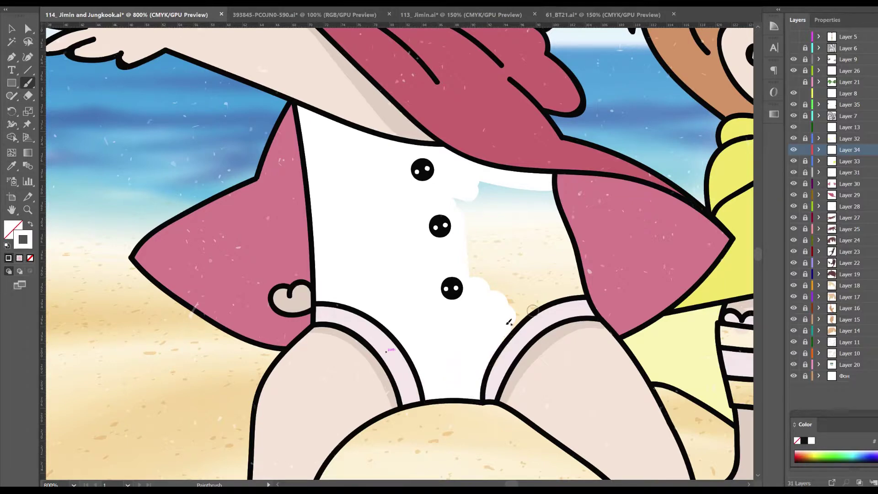
{"action": "left_click_drag", "start_coordinate": [526, 310], "coordinate": [585, 292]}
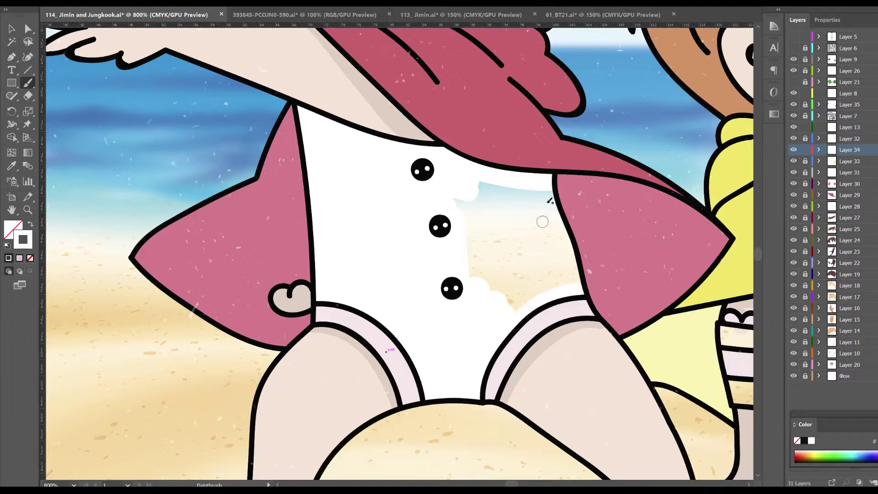
{"action": "left_click_drag", "start_coordinate": [545, 186], "coordinate": [584, 292]}
{"action": "mouse_move", "coordinate": [466, 203]}
{"action": "left_mouse_down"}
{"action": "mouse_move", "coordinate": [508, 197]}
{"action": "mouse_move", "coordinate": [480, 256]}
{"action": "mouse_move", "coordinate": [559, 274]}
{"action": "left_mouse_up"}
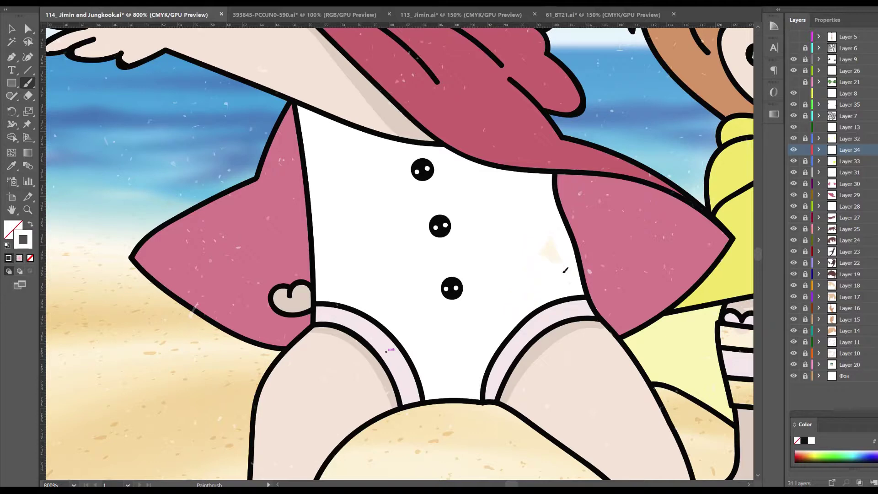
Paint white across the diaper band, undoing strokes that covered the button and letter.
{"action": "scroll", "coordinate": [526, 256], "scroll_direction": "right", "scroll_amount": 8}
{"action": "scroll", "coordinate": [526, 256], "scroll_direction": "down", "scroll_amount": 2}
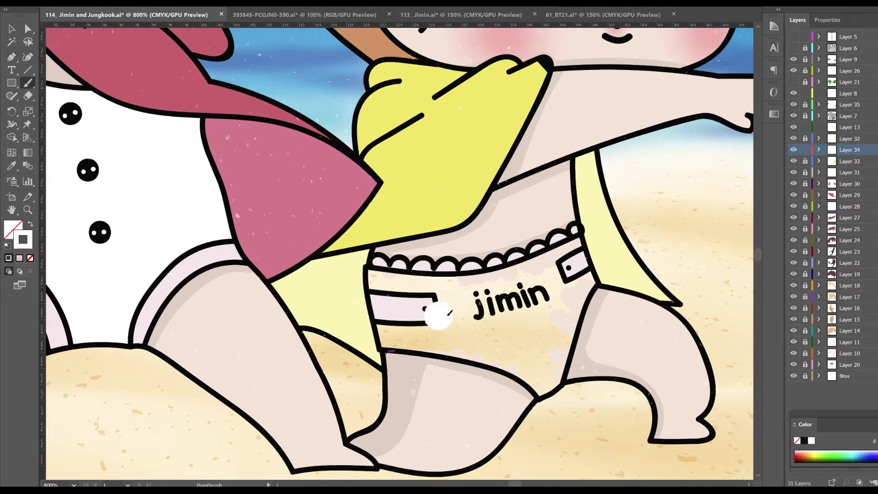
{"action": "left_click_drag", "start_coordinate": [439, 315], "coordinate": [407, 327]}
{"action": "scroll", "coordinate": [409, 327], "scroll_direction": "up", "scroll_amount": 2}
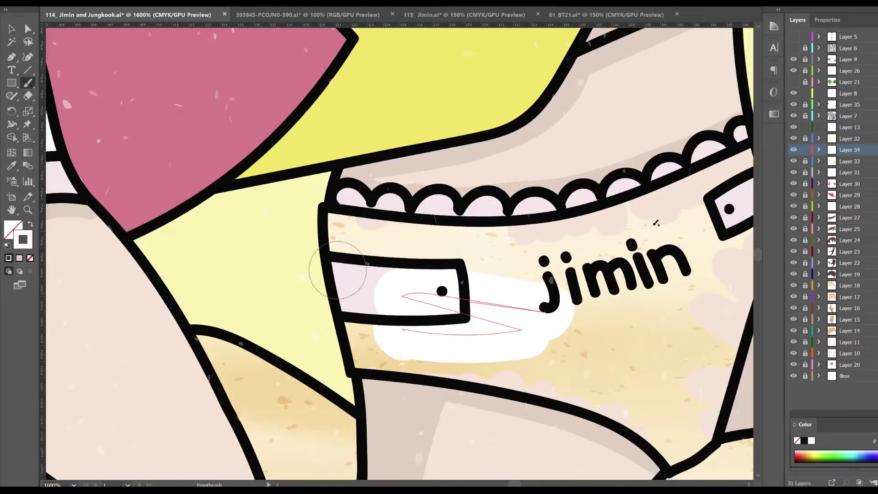
{"action": "key", "text": "ctrl+z"}
{"action": "left_click_drag", "start_coordinate": [526, 334], "coordinate": [398, 284]}
{"action": "left_click_drag", "start_coordinate": [567, 283], "coordinate": [334, 228]}
{"action": "key", "text": "ctrl+z"}
{"action": "key", "text": "ctrl+z"}
Finish the diaper band white below the button, behind the lettering and under the scallops.
{"action": "key", "text": "p"}
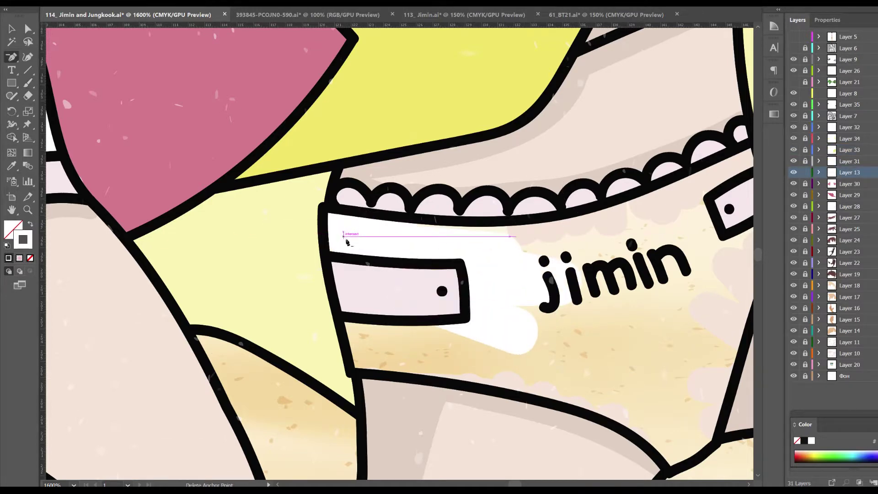
{"action": "key", "text": "b"}
{"action": "mouse_move", "coordinate": [363, 324]}
{"action": "left_mouse_down"}
{"action": "mouse_move", "coordinate": [676, 442]}
{"action": "mouse_move", "coordinate": [733, 335]}
{"action": "left_mouse_up"}
{"action": "mouse_move", "coordinate": [688, 417]}
{"action": "left_mouse_down"}
{"action": "mouse_move", "coordinate": [645, 381]}
{"action": "mouse_move", "coordinate": [547, 328]}
{"action": "left_mouse_up"}
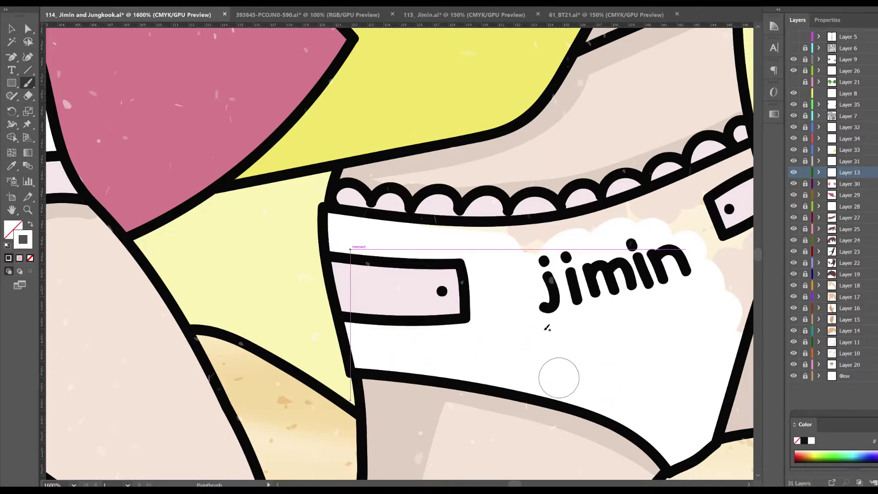
{"action": "mouse_move", "coordinate": [547, 328]}
{"action": "left_mouse_down"}
{"action": "mouse_move", "coordinate": [423, 249]}
{"action": "mouse_move", "coordinate": [685, 193]}
{"action": "left_mouse_up"}
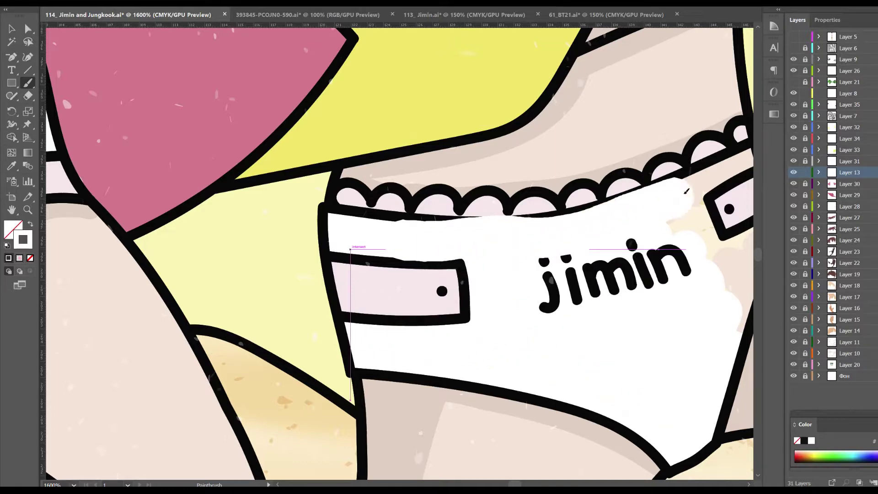
{"action": "scroll", "coordinate": [685, 192], "scroll_direction": "right", "scroll_amount": 5}
{"action": "mouse_move", "coordinate": [555, 245]}
{"action": "left_mouse_down"}
{"action": "mouse_move", "coordinate": [590, 304]}
{"action": "mouse_move", "coordinate": [595, 161]}
{"action": "left_mouse_up"}
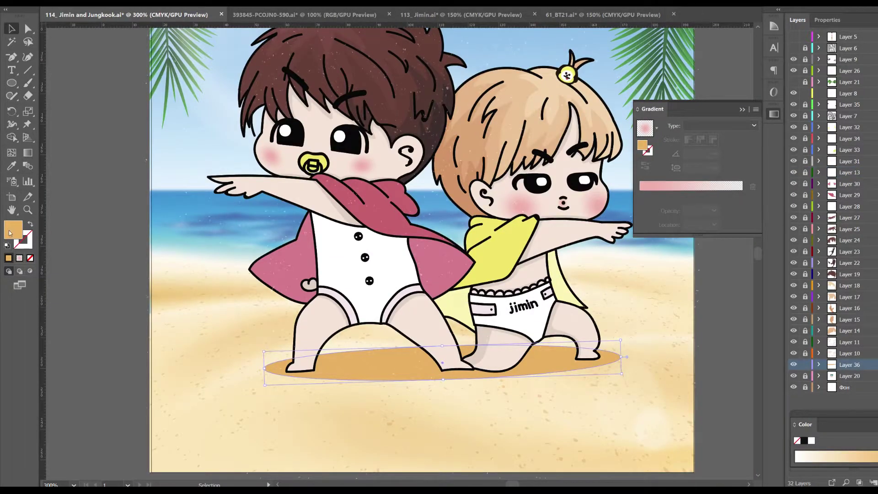
Give the shadow ellipse a radial gradient with an orange left stop at 50% opacity.
{"action": "left_click", "coordinate": [686, 201]}
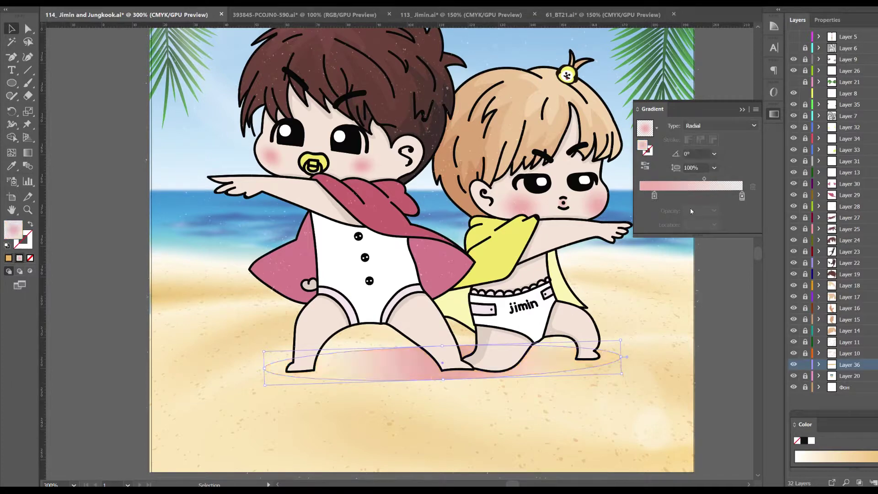
{"action": "double_click", "coordinate": [655, 195]}
{"action": "left_click", "coordinate": [655, 252]}
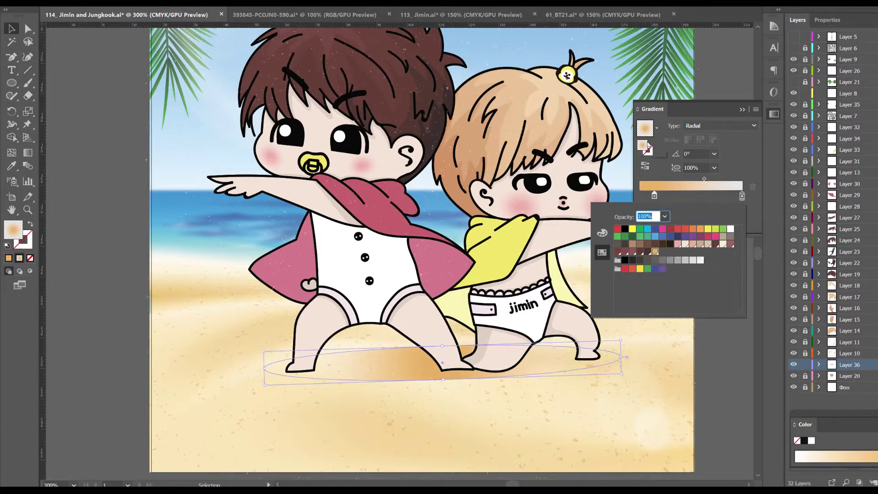
{"action": "left_click", "coordinate": [742, 180]}
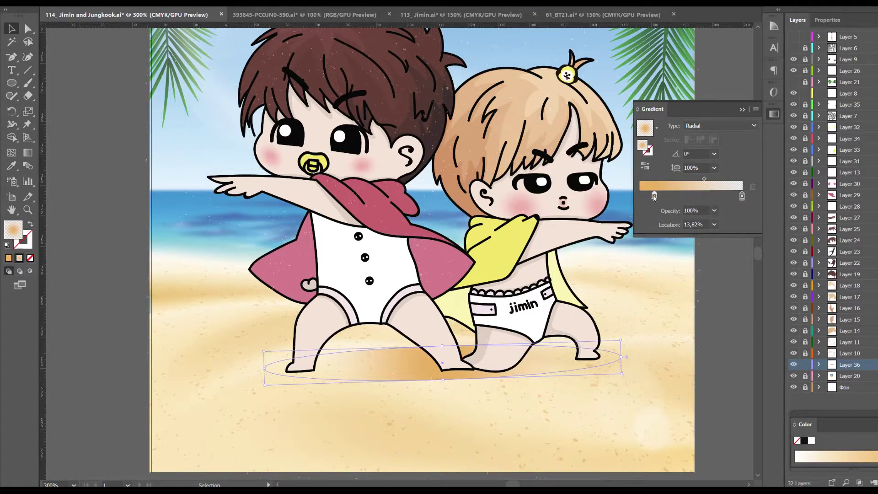
{"action": "left_click", "coordinate": [715, 210]}
{"action": "left_click", "coordinate": [723, 262]}
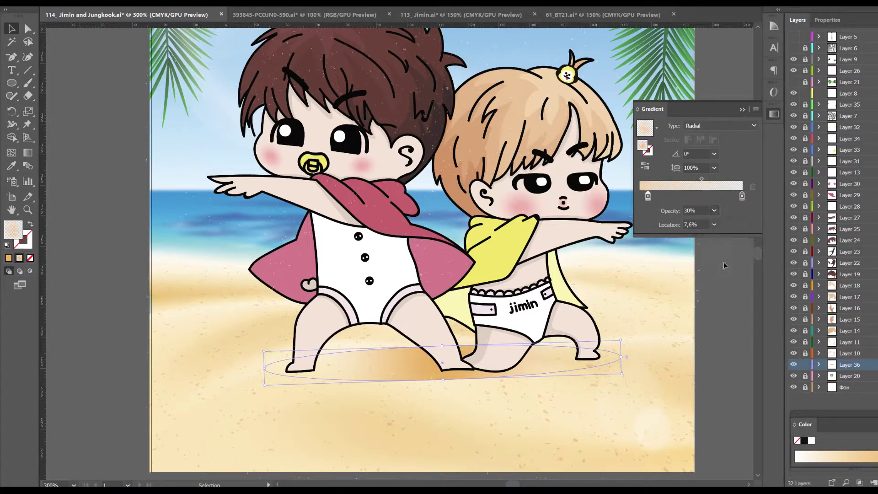
{"action": "left_click", "coordinate": [715, 211]}
{"action": "left_click", "coordinate": [728, 280]}
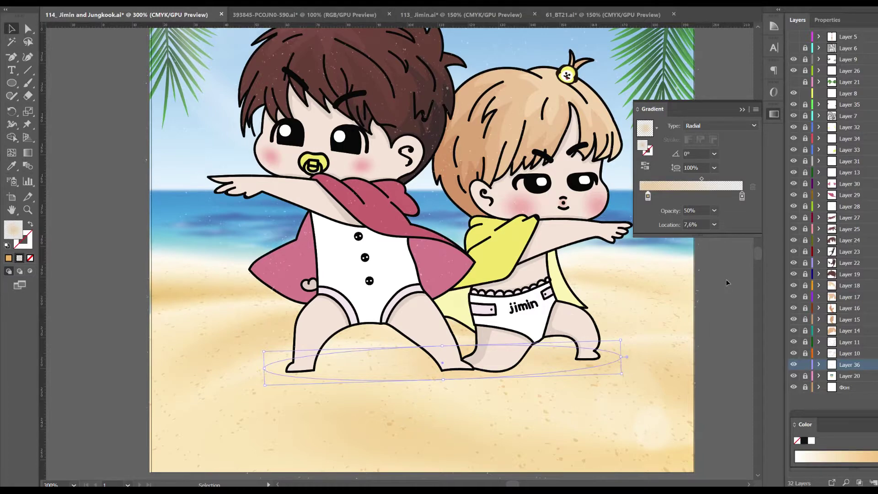
Move the left stop inward, shift the midpoint right, and widen the radial shadow.
{"action": "key", "text": "g"}
{"action": "left_click_drag", "start_coordinate": [648, 196], "coordinate": [666, 197]}
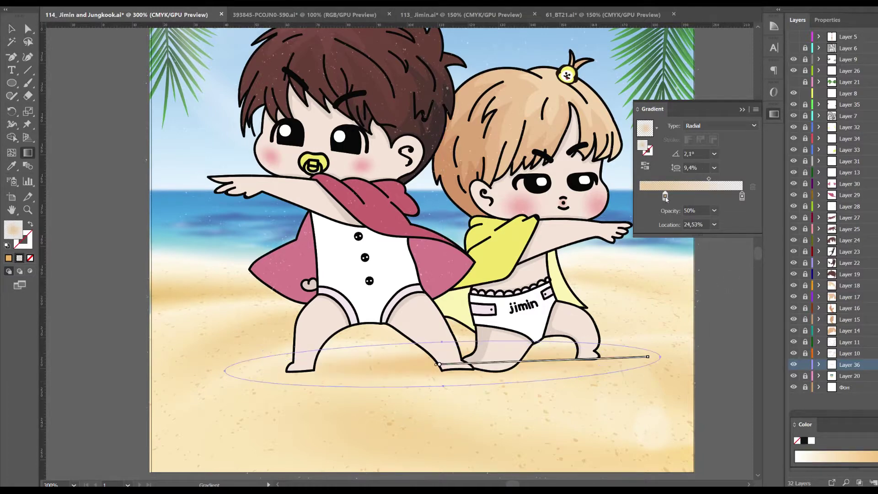
{"action": "left_click_drag", "start_coordinate": [713, 179], "coordinate": [722, 180]}
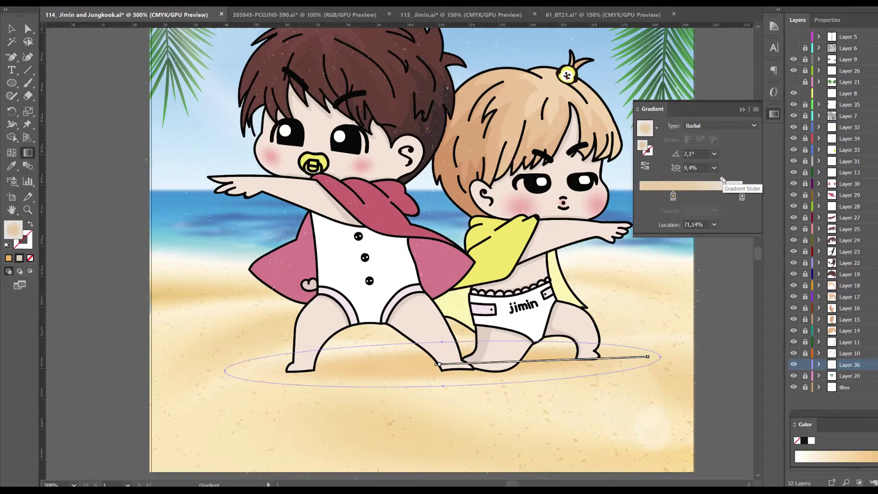
{"action": "left_click_drag", "start_coordinate": [231, 375], "coordinate": [223, 374]}
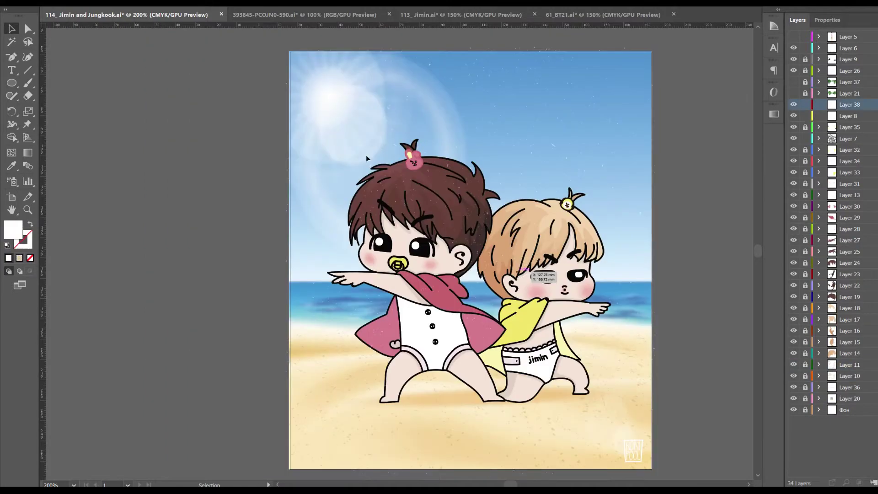
Recolour the brown hair and bunny clip outlines dark brown 412D2C.
{"action": "key", "text": "ctrl+plus"}
{"action": "key", "text": "ctrl+plus"}
{"action": "key", "text": "ctrl+plus"}
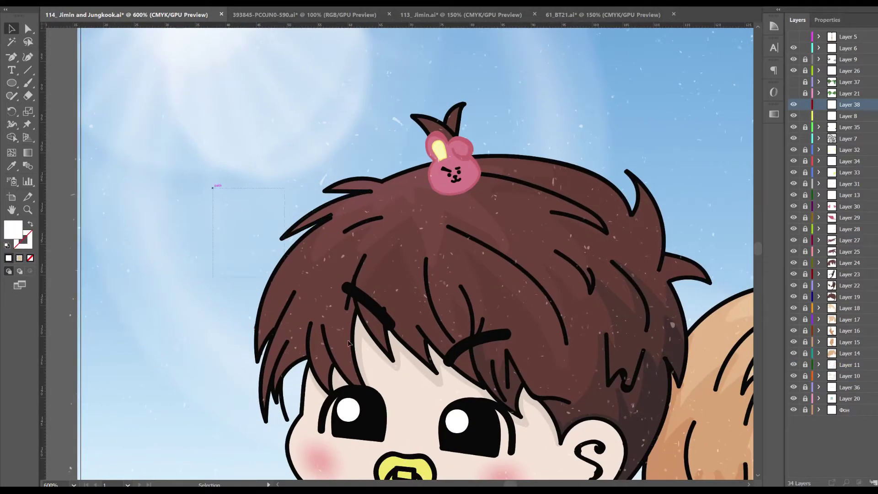
{"action": "left_click", "coordinate": [685, 382]}
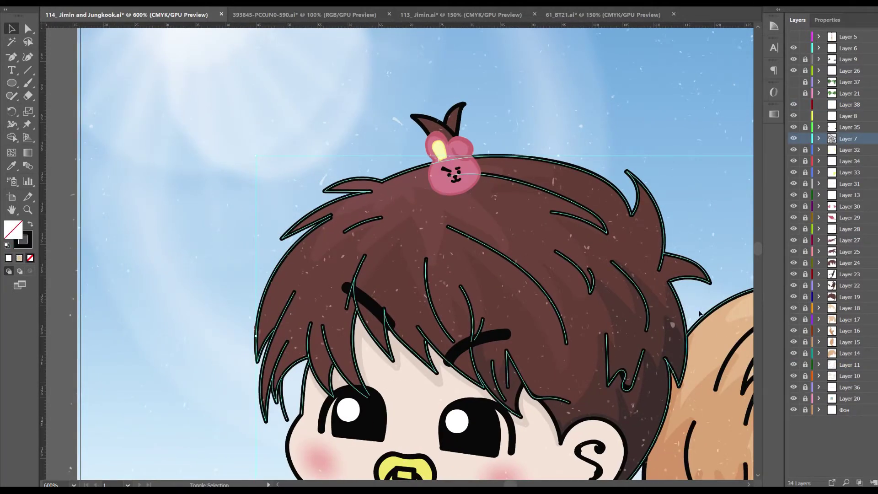
{"action": "left_click_drag", "start_coordinate": [401, 100], "coordinate": [367, 45]}
{"action": "left_click", "coordinate": [425, 74], "text": "shift"}
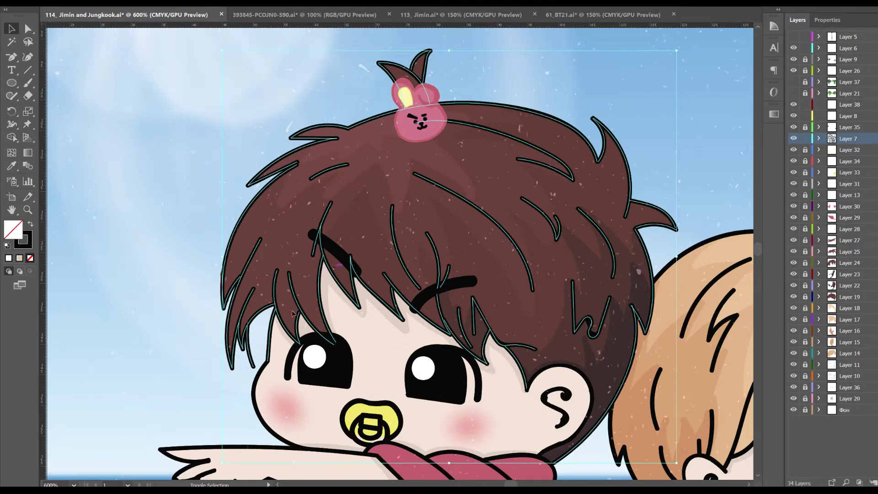
{"action": "scroll", "coordinate": [279, 349], "scroll_direction": "down", "scroll_amount": 2}
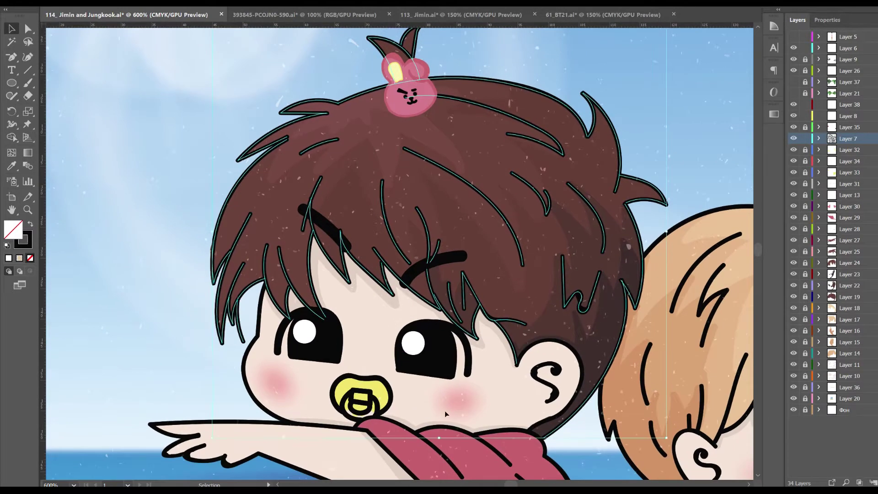
{"action": "left_click", "coordinate": [11, 167]}
{"action": "left_click", "coordinate": [590, 348]}
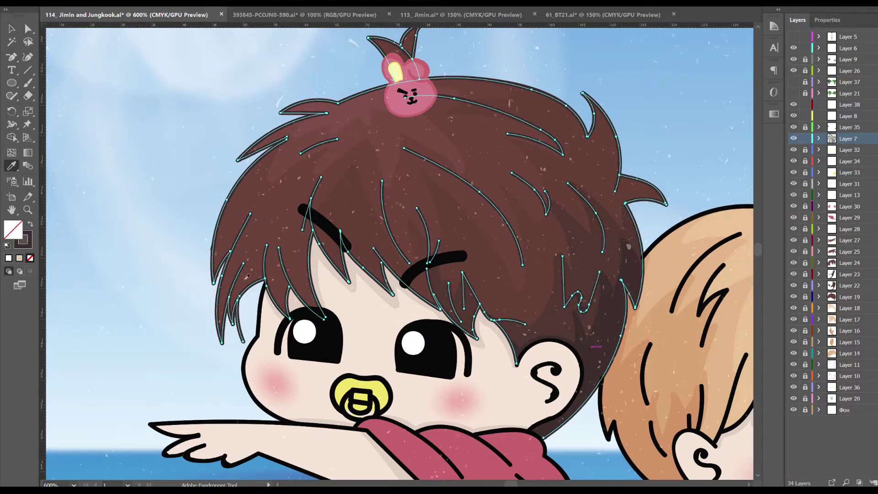
{"action": "double_click", "coordinate": [22, 239]}
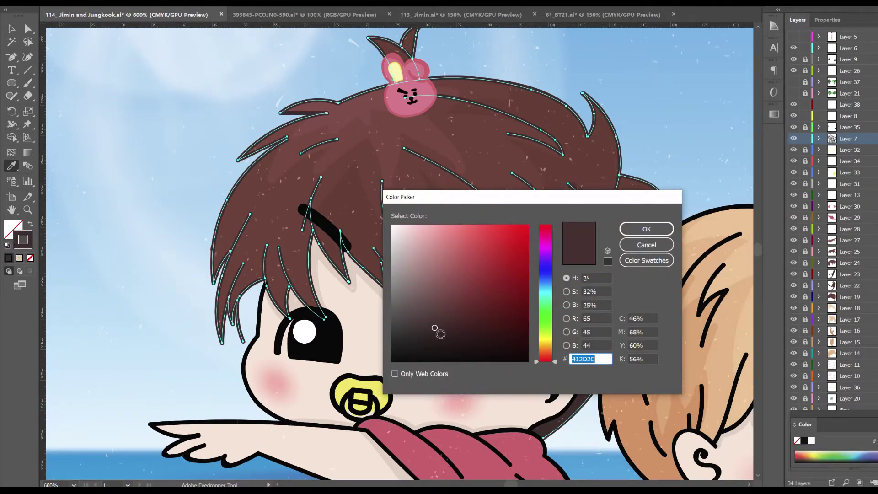
{"action": "left_click", "coordinate": [647, 229]}
{"action": "key", "text": "v"}
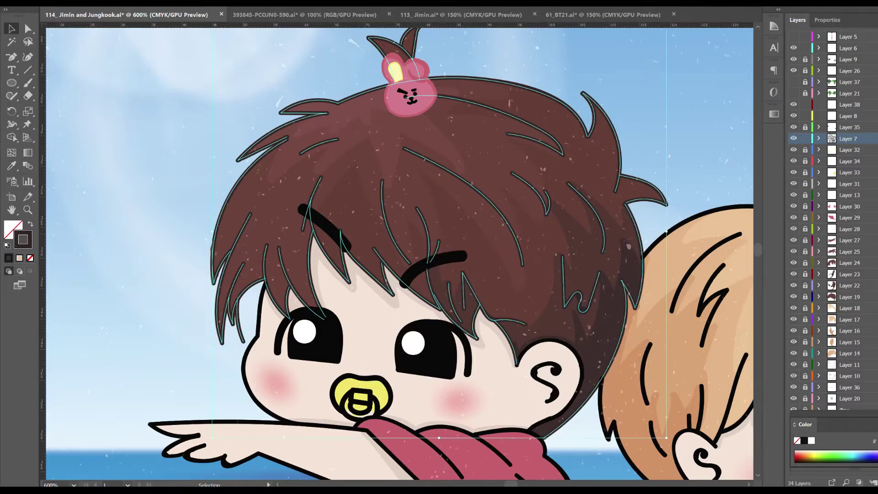
Select the brown-haired baby's ear, face, arm, heart and leg outlines.
{"action": "left_click", "coordinate": [131, 177]}
{"action": "left_click", "coordinate": [580, 396]}
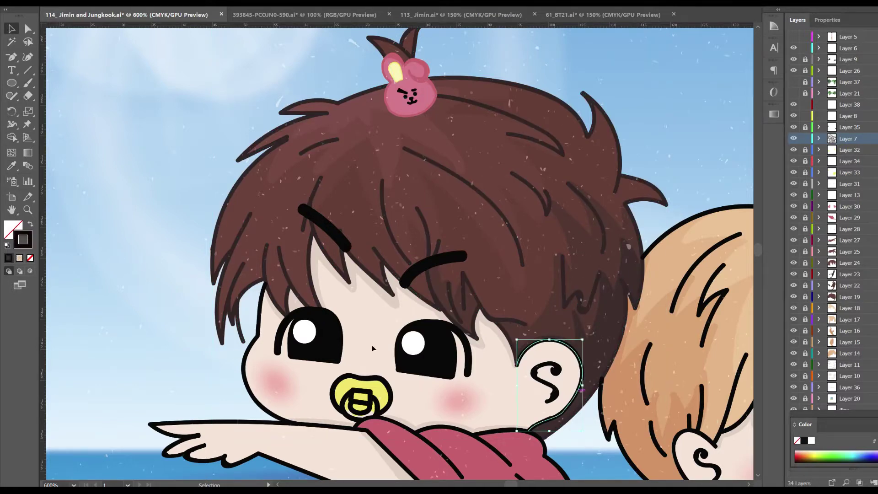
{"action": "scroll", "coordinate": [309, 312], "scroll_direction": "down", "scroll_amount": 4}
{"action": "left_click_drag", "start_coordinate": [155, 392], "coordinate": [254, 234]}
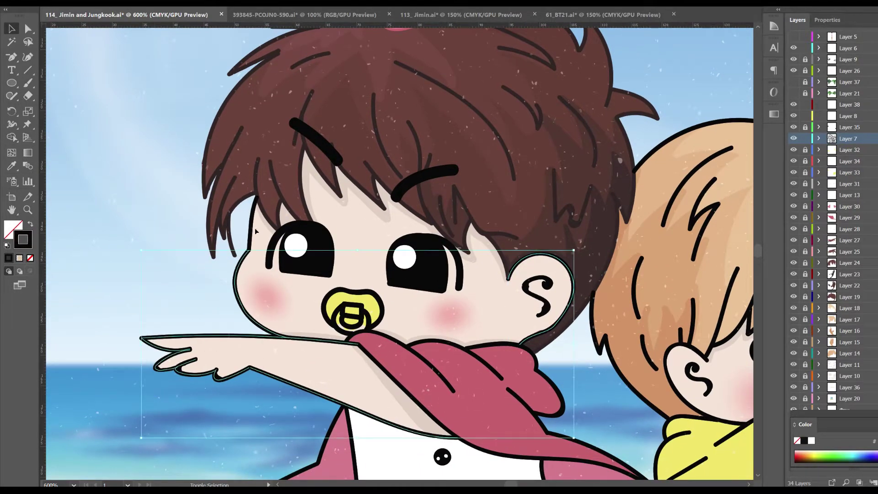
{"action": "scroll", "coordinate": [274, 263], "scroll_direction": "down", "scroll_amount": 7}
{"action": "scroll", "coordinate": [274, 263], "scroll_direction": "right", "scroll_amount": 3}
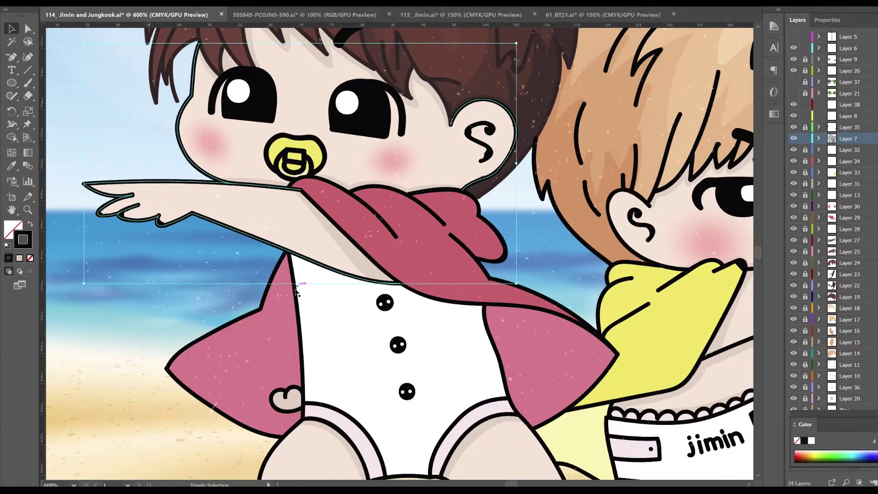
{"action": "left_click", "coordinate": [289, 399], "text": "shift"}
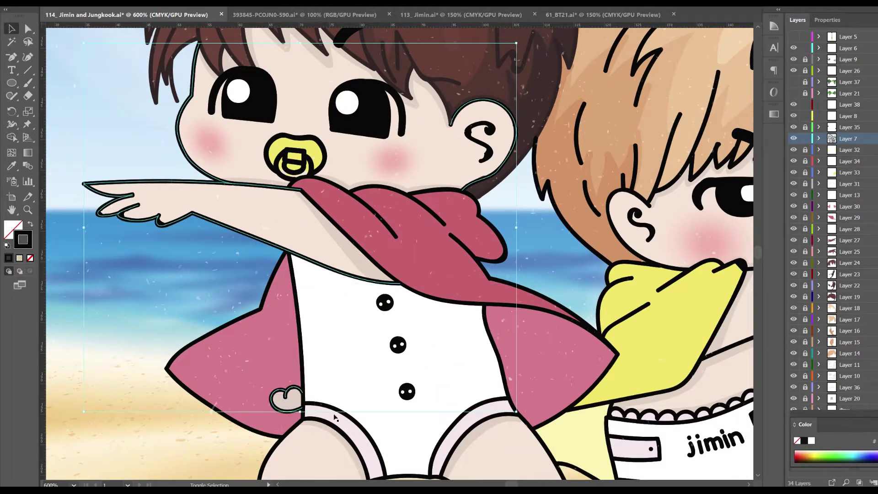
{"action": "scroll", "coordinate": [295, 393], "scroll_direction": "down", "scroll_amount": 9}
{"action": "left_click", "coordinate": [268, 372], "text": "shift"}
{"action": "left_click_drag", "start_coordinate": [694, 330], "coordinate": [694, 331]}
Add the blond baby's leg, arm and face outlines and recolour all skin outlines beige D1BEB4.
{"action": "scroll", "coordinate": [342, 305], "scroll_direction": "right", "scroll_amount": 5}
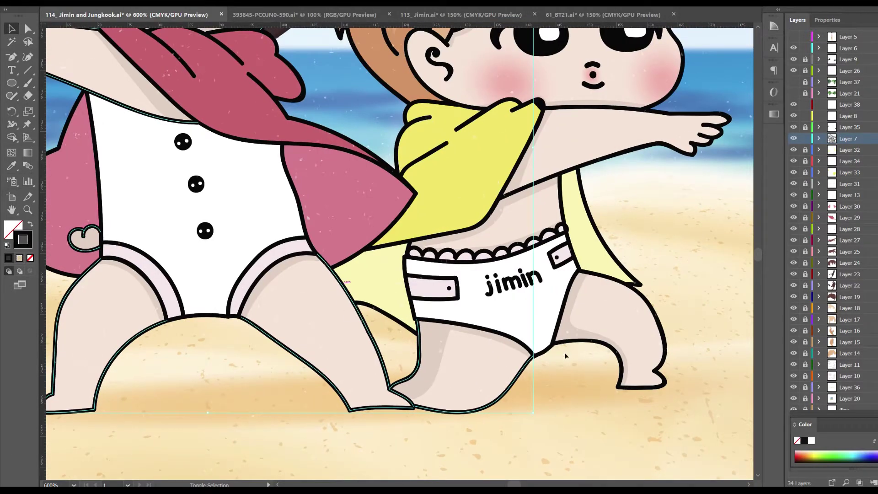
{"action": "left_click", "coordinate": [664, 387], "text": "shift"}
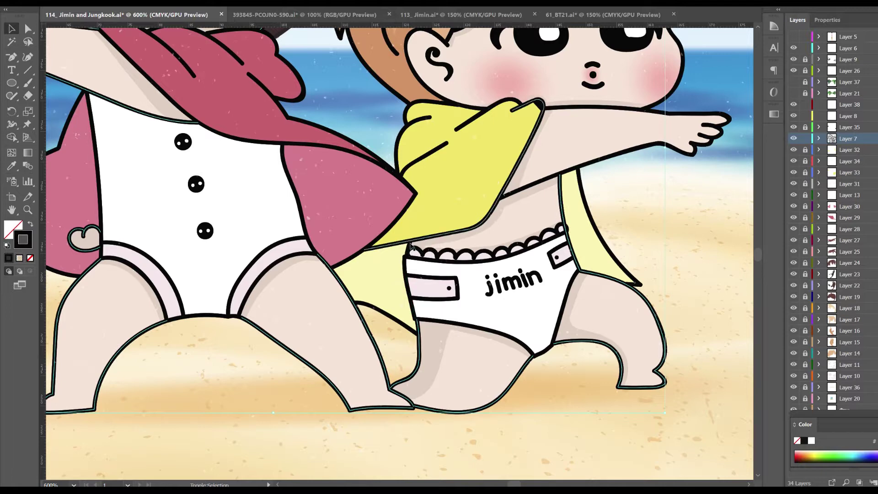
{"action": "left_click", "coordinate": [583, 170], "text": "shift"}
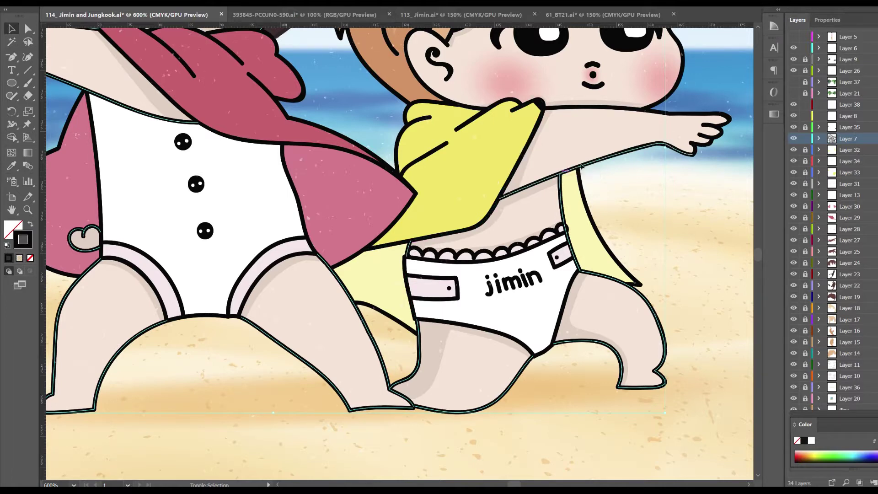
{"action": "scroll", "coordinate": [641, 206], "scroll_direction": "up", "scroll_amount": 5}
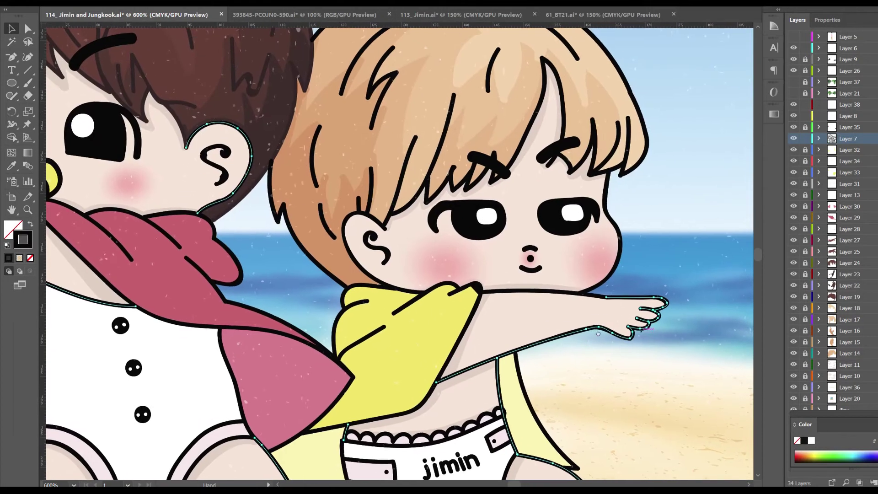
{"action": "left_click", "coordinate": [538, 293], "text": "shift"}
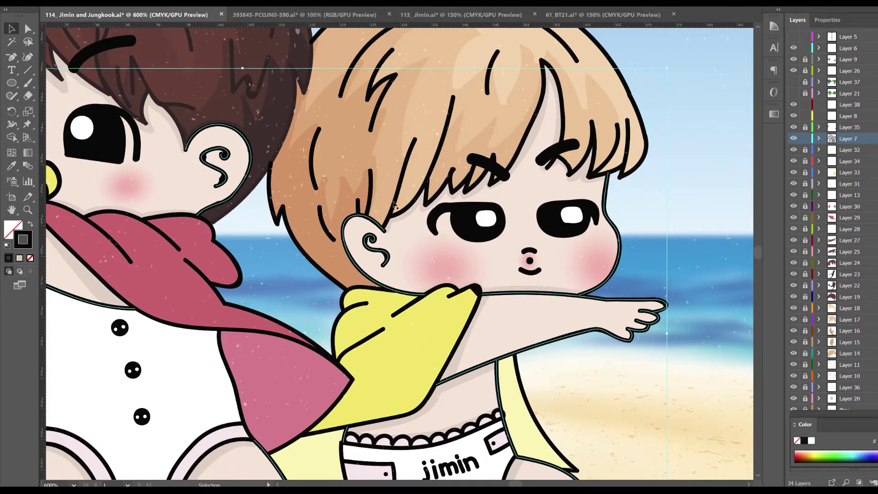
{"action": "left_click", "coordinate": [11, 165]}
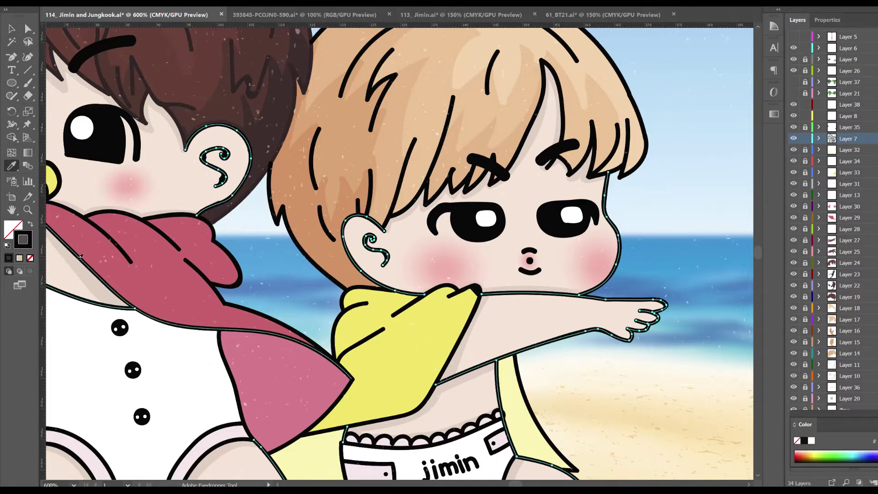
{"action": "double_click", "coordinate": [30, 245]}
{"action": "left_click", "coordinate": [411, 248]}
{"action": "left_click", "coordinate": [647, 228]}
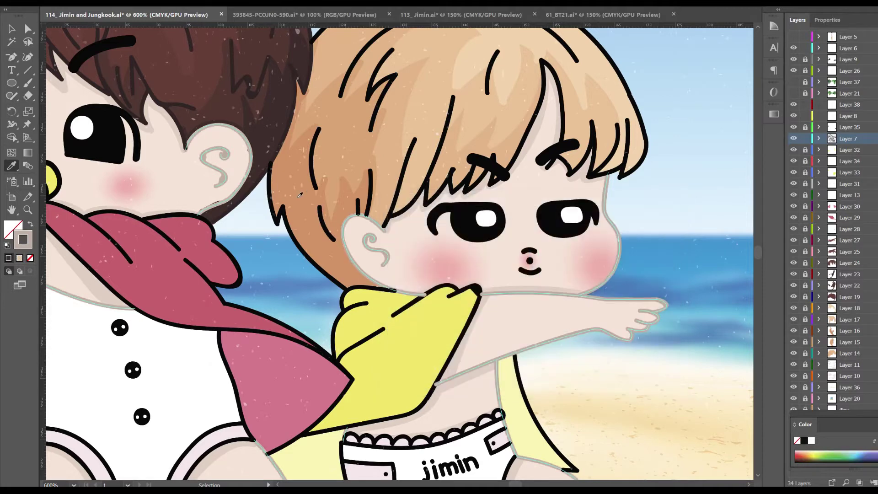
{"action": "left_click", "coordinate": [10, 29]}
{"action": "left_click", "coordinate": [69, 3]}
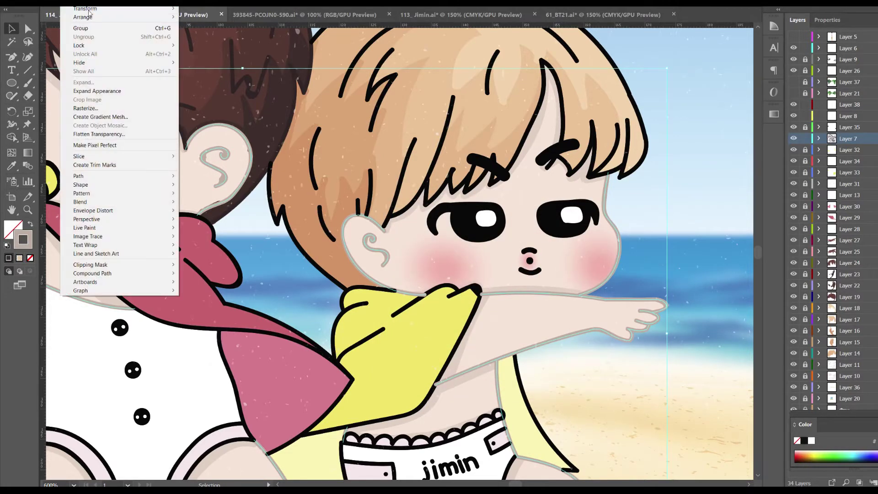
Send the beige outlines back, colour the cape's outlines pink, and send them behind the body.
{"action": "left_click", "coordinate": [205, 43]}
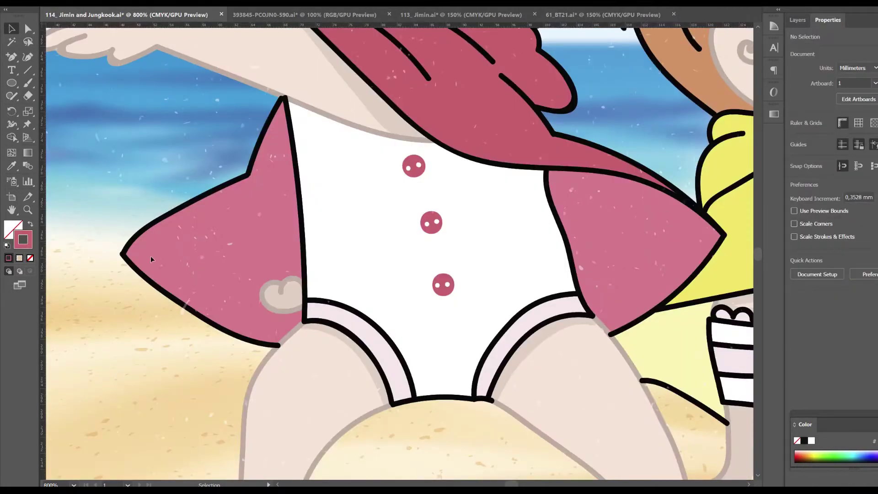
{"action": "left_click", "coordinate": [235, 335]}
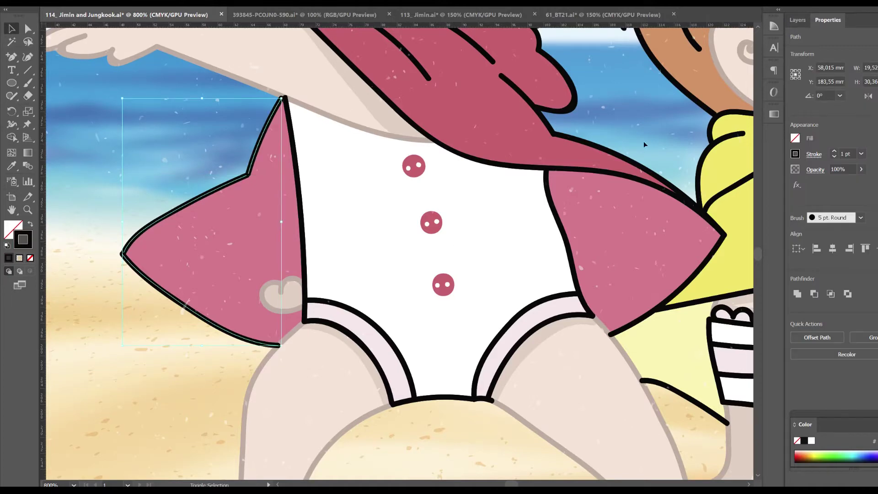
{"action": "left_click", "coordinate": [704, 253], "text": "shift"}
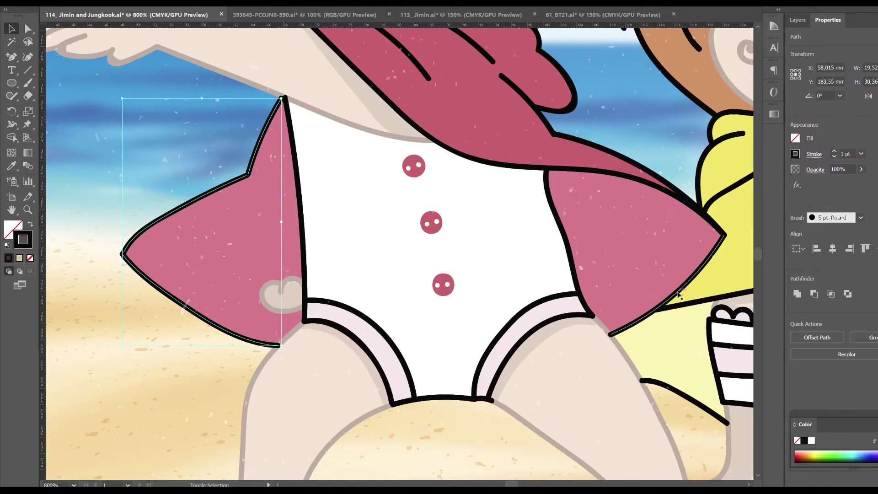
{"action": "left_click", "coordinate": [12, 166]}
{"action": "left_click", "coordinate": [489, 115], "text": "shift"}
{"action": "key", "text": "v"}
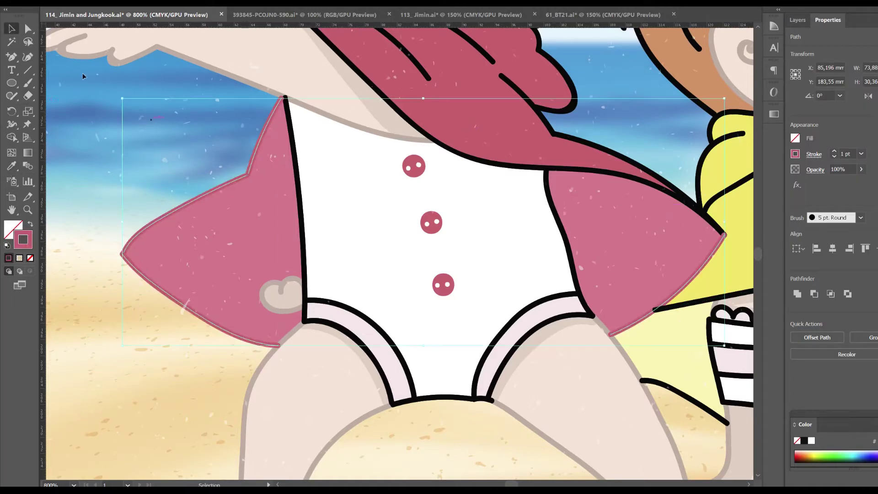
{"action": "left_click", "coordinate": [68, 3]}
{"action": "left_click", "coordinate": [201, 32]}
{"action": "left_click", "coordinate": [170, 136]}
Recolour the white bodysuit's outlines pale pink DDBFC8.
{"action": "mouse_move", "coordinate": [474, 257]}
{"action": "left_mouse_down"}
{"action": "mouse_move", "coordinate": [463, 281]}
{"action": "mouse_move", "coordinate": [339, 363]}
{"action": "mouse_move", "coordinate": [255, 300]}
{"action": "left_mouse_up"}
{"action": "left_click", "coordinate": [250, 338]}
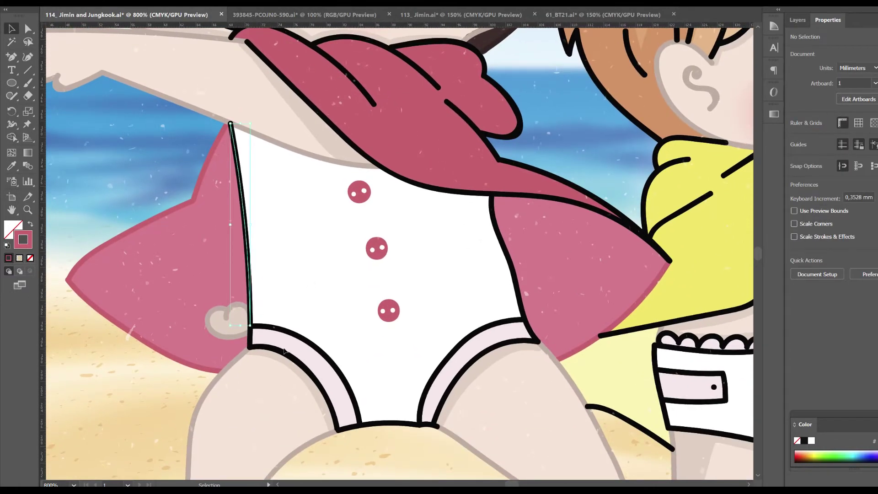
{"action": "left_click_drag", "start_coordinate": [250, 339], "coordinate": [250, 347]}
{"action": "left_click_drag", "start_coordinate": [370, 423], "coordinate": [394, 431]}
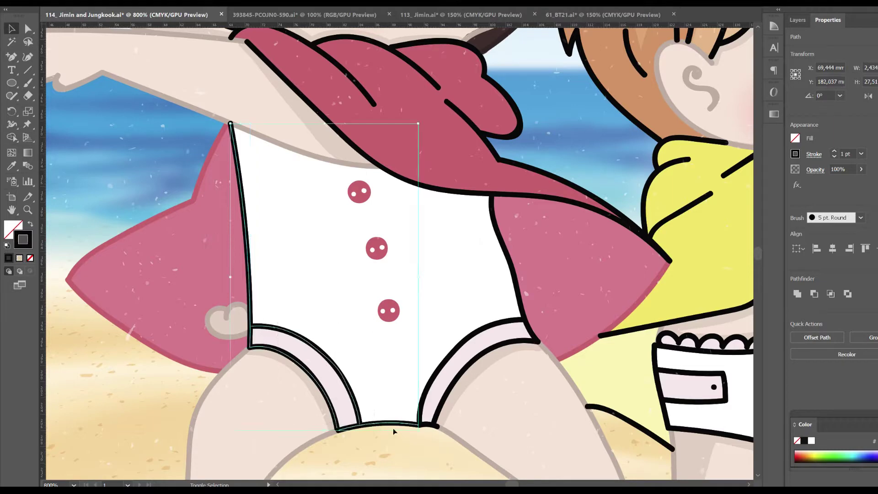
{"action": "left_click", "coordinate": [527, 324], "text": "shift"}
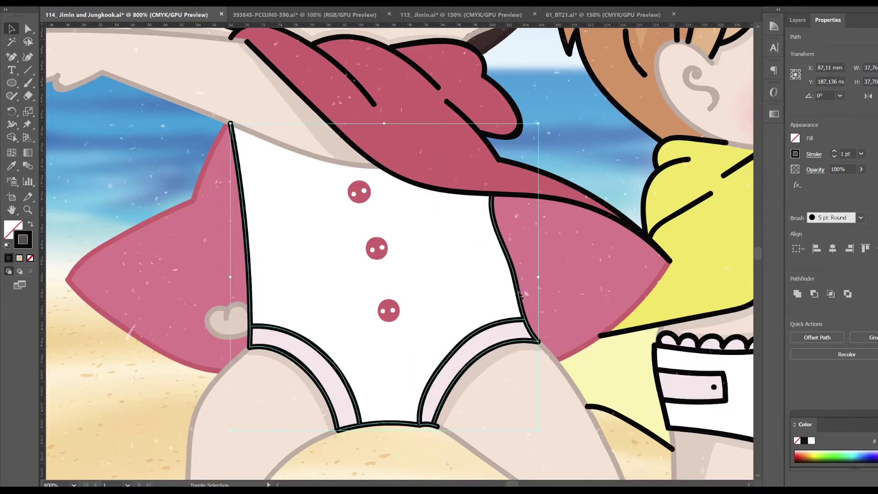
{"action": "left_click", "coordinate": [10, 167]}
{"action": "left_click", "coordinate": [354, 351]}
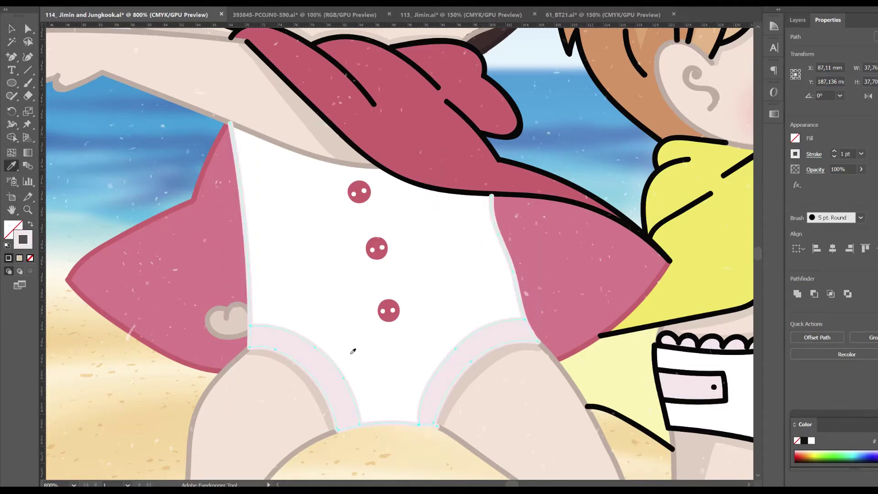
{"action": "double_click", "coordinate": [23, 239]}
{"action": "left_click_drag", "start_coordinate": [403, 240], "coordinate": [410, 241]}
{"action": "left_click", "coordinate": [663, 229]}
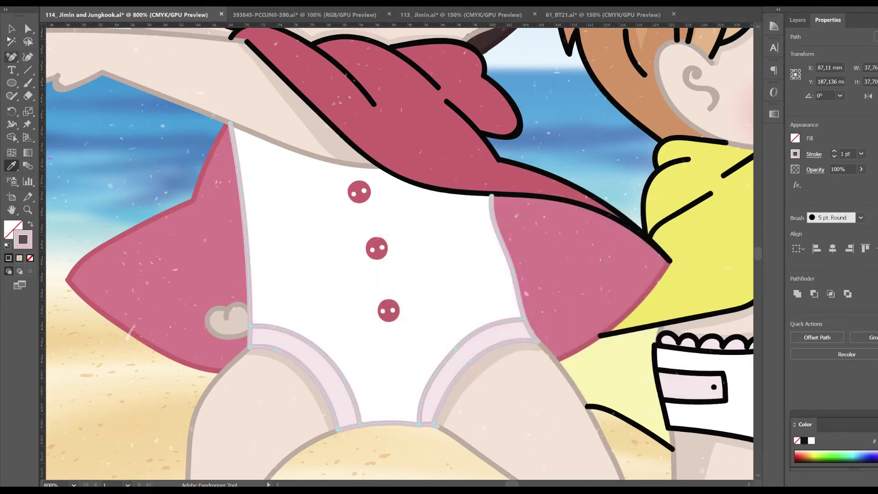
{"action": "key", "text": "v"}
{"action": "left_click", "coordinate": [71, 2]}
{"action": "mouse_move", "coordinate": [116, 17]}
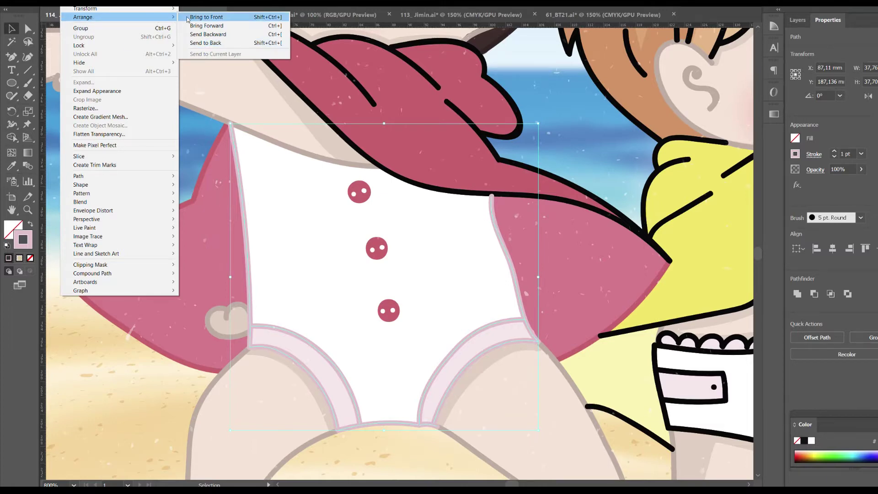
{"action": "left_click", "coordinate": [201, 113]}
Change the stacking order of the arm outline path above the cape.
{"action": "scroll", "coordinate": [201, 113], "scroll_direction": "up", "scroll_amount": 2}
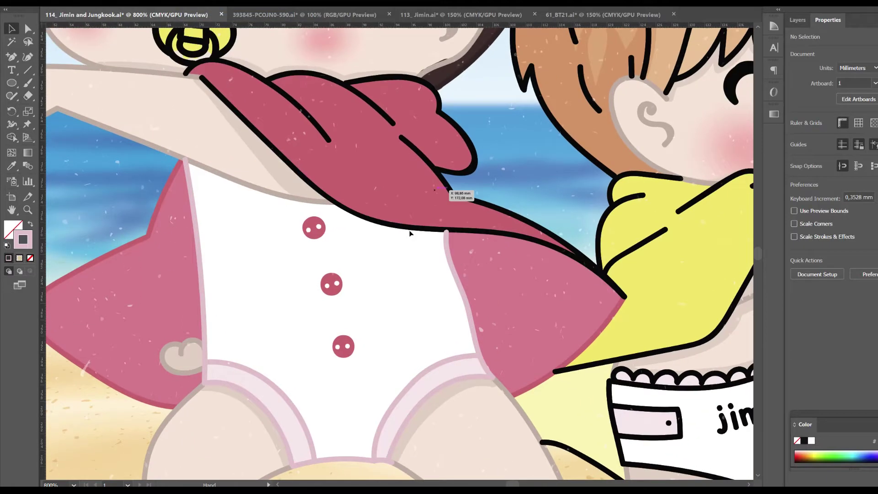
{"action": "left_click", "coordinate": [274, 196]}
{"action": "left_click", "coordinate": [71, 3]}
{"action": "left_click", "coordinate": [197, 43]}
Recolour the hood's black outlines and inner crease the cape's pink, then paint white pacifier-ring strokes.
{"action": "left_click", "coordinate": [334, 203]}
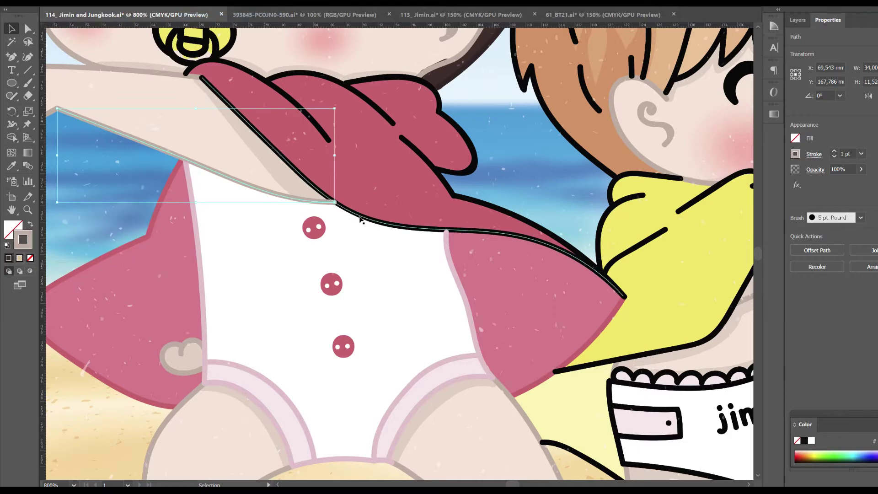
{"action": "left_click", "coordinate": [473, 166], "text": "shift"}
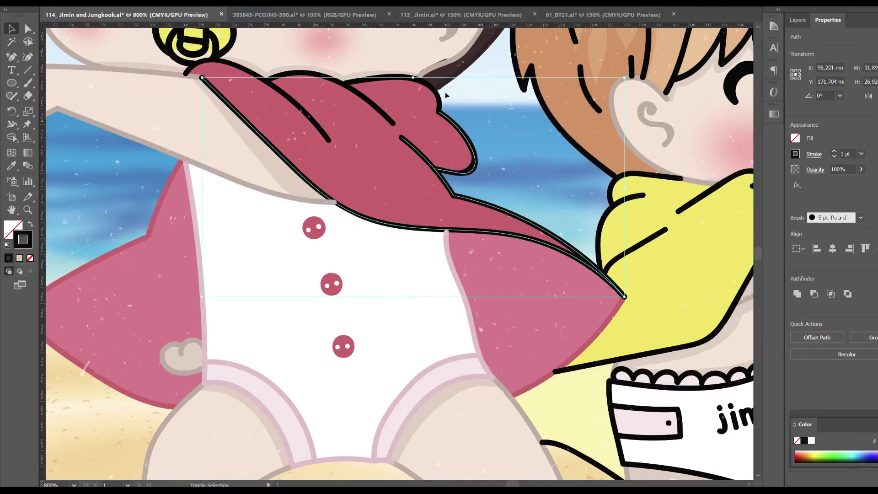
{"action": "left_click", "coordinate": [292, 111], "text": "shift"}
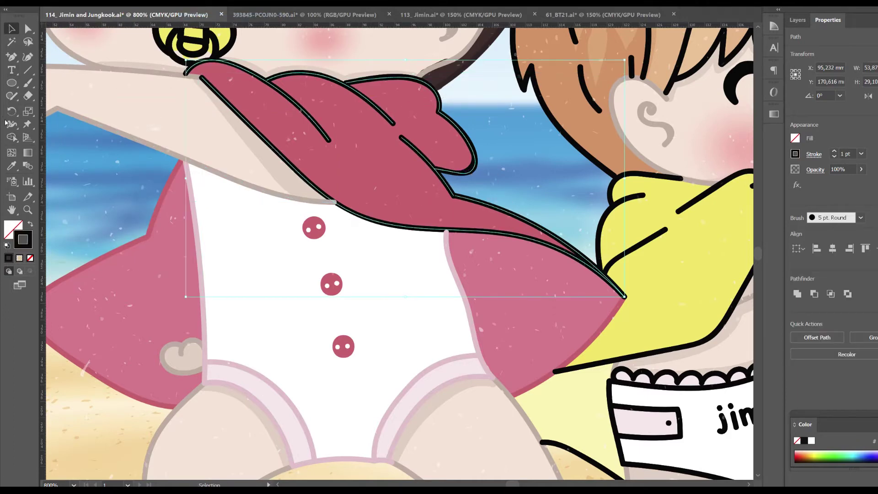
{"action": "left_click", "coordinate": [12, 166]}
{"action": "left_click", "coordinate": [339, 180]}
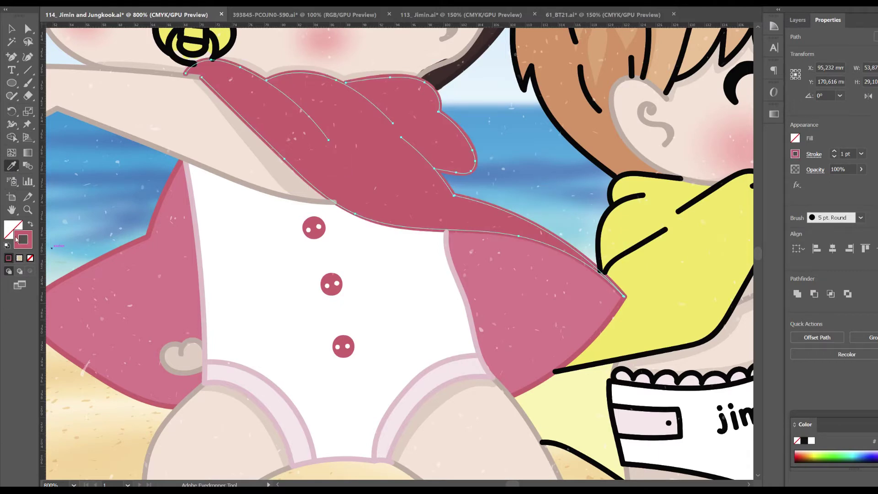
{"action": "double_click", "coordinate": [16, 239]}
{"action": "key", "text": "Return"}
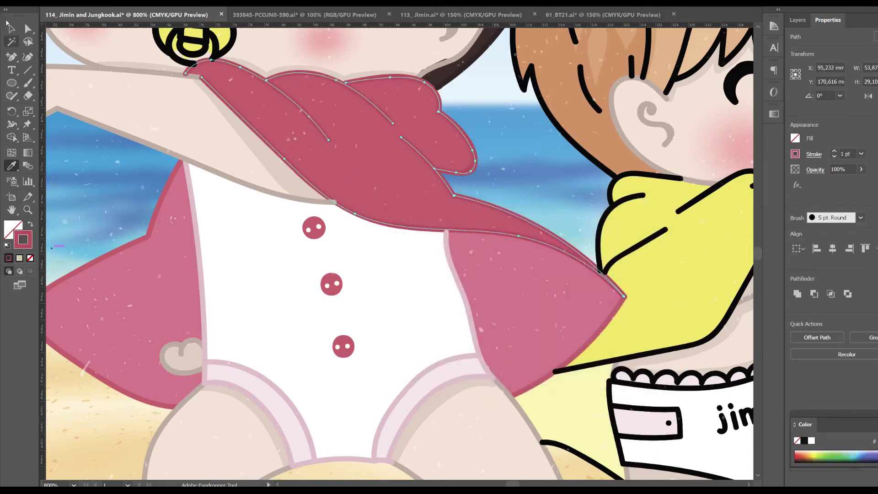
{"action": "left_click", "coordinate": [17, 30]}
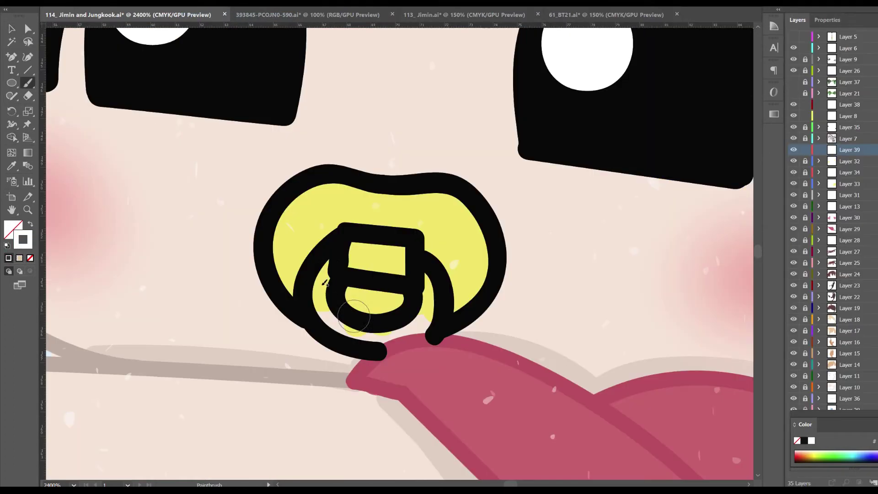
{"action": "mouse_move", "coordinate": [324, 283]}
{"action": "left_mouse_down"}
{"action": "mouse_move", "coordinate": [315, 302]}
{"action": "mouse_move", "coordinate": [338, 332]}
{"action": "mouse_move", "coordinate": [394, 339]}
{"action": "mouse_move", "coordinate": [431, 287]}
{"action": "mouse_move", "coordinate": [398, 256]}
{"action": "mouse_move", "coordinate": [353, 252]}
{"action": "left_mouse_up"}
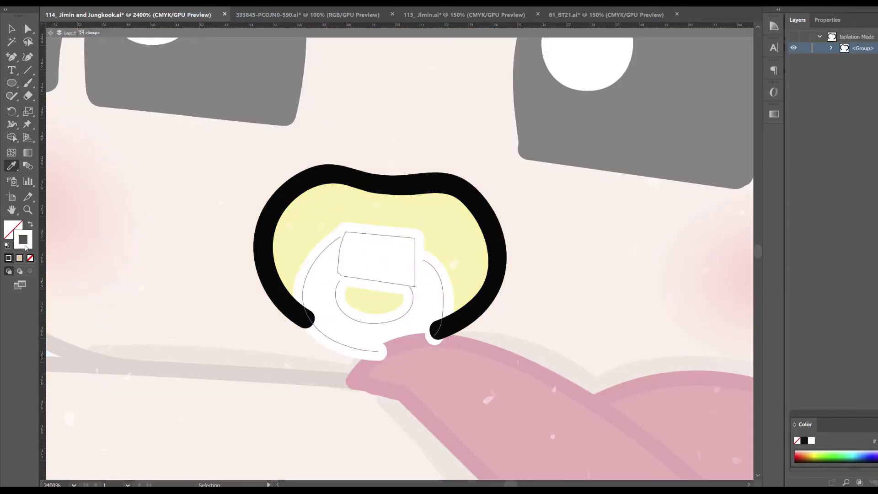
Set the pacifier ring's white strokes to light grey EFEFEF.
{"action": "double_click", "coordinate": [25, 247]}
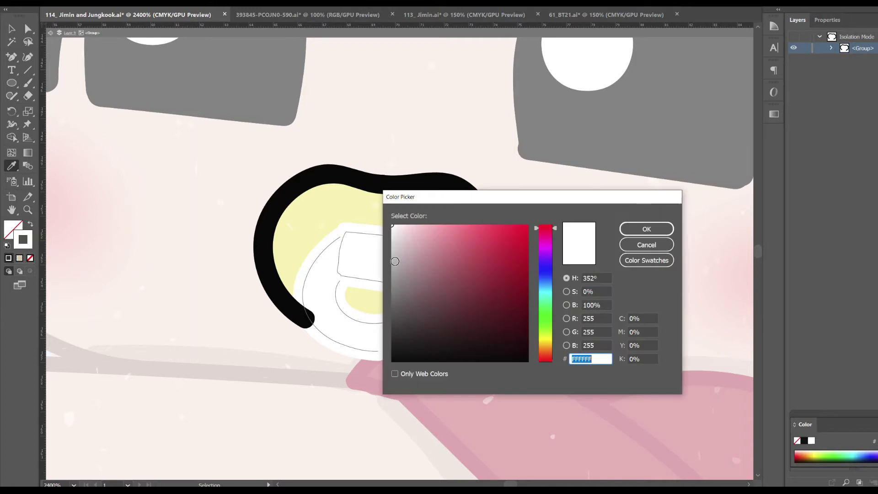
{"action": "left_click_drag", "start_coordinate": [391, 227], "coordinate": [388, 232]}
{"action": "left_click", "coordinate": [628, 236]}
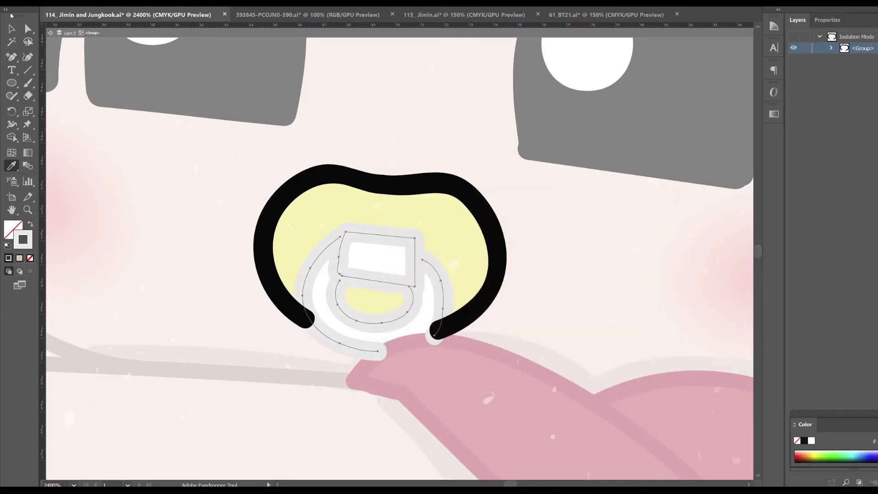
{"action": "key", "text": "v"}
{"action": "double_click", "coordinate": [198, 298]}
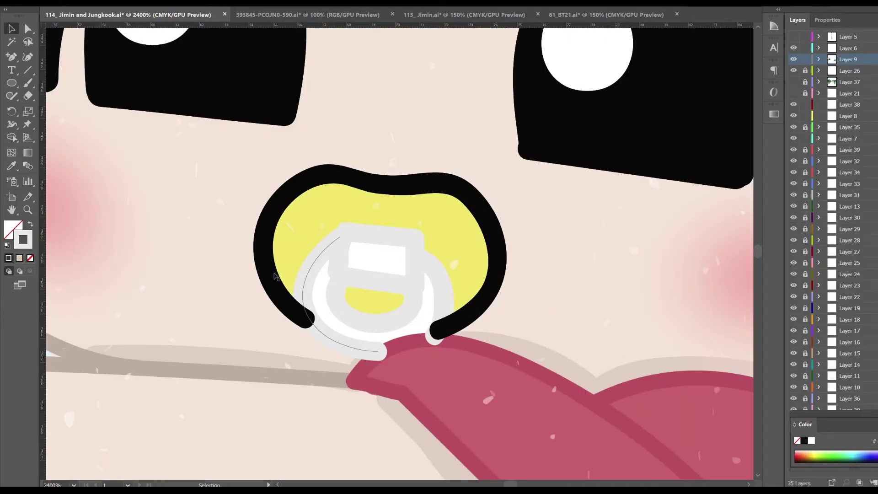
Recolour the pacifier's black outline with the sampled yellow.
{"action": "double_click", "coordinate": [262, 260]}
{"action": "key", "text": "ctrl+minus"}
{"action": "key", "text": "i"}
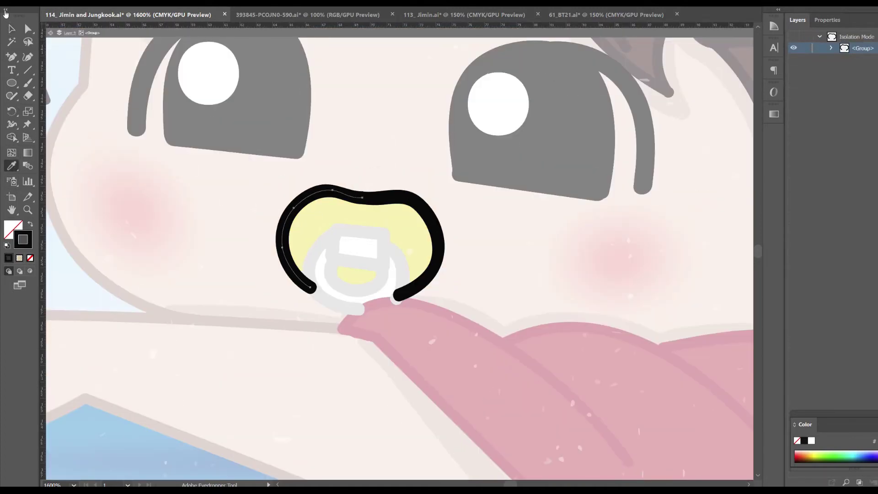
{"action": "left_click", "coordinate": [412, 202]}
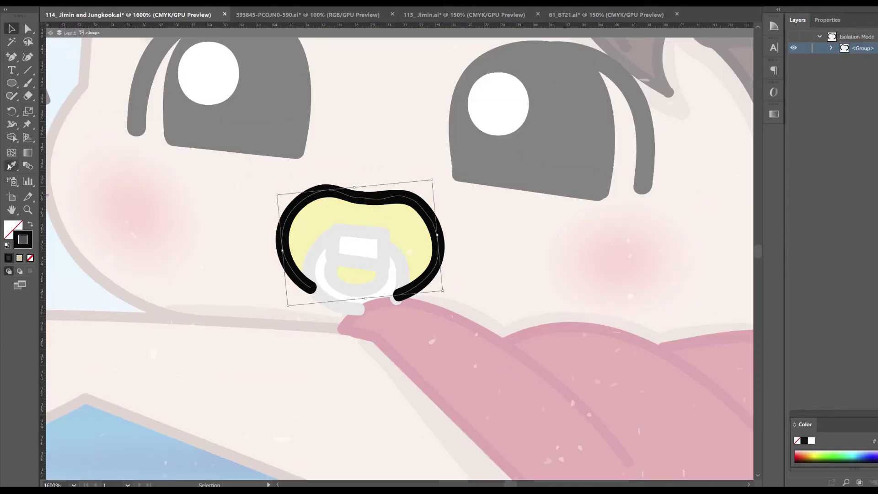
{"action": "key", "text": "ctrl+minus"}
{"action": "key", "text": "ctrl+0"}
{"action": "left_click", "coordinate": [672, 372]}
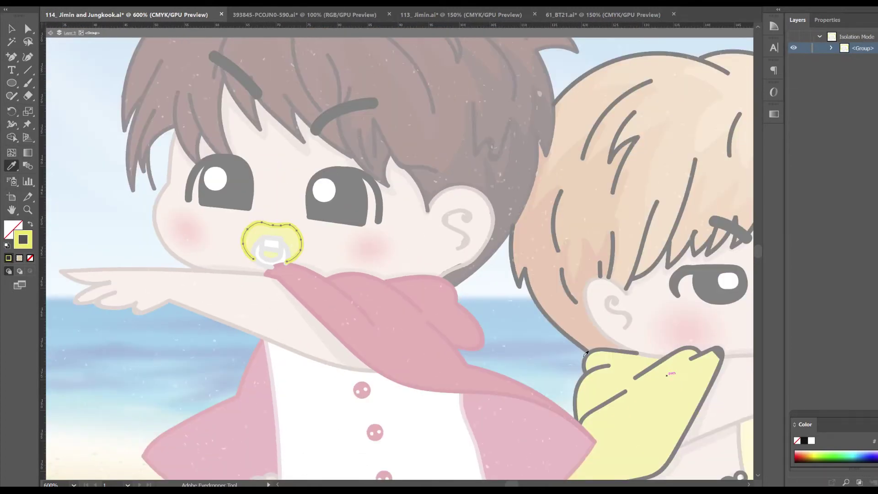
{"action": "key", "text": "ctrl+plus"}
{"action": "key", "text": "ctrl+plus"}
{"action": "key", "text": "ctrl+plus"}
{"action": "left_click", "coordinate": [11, 29]}
{"action": "double_click", "coordinate": [546, 249]}
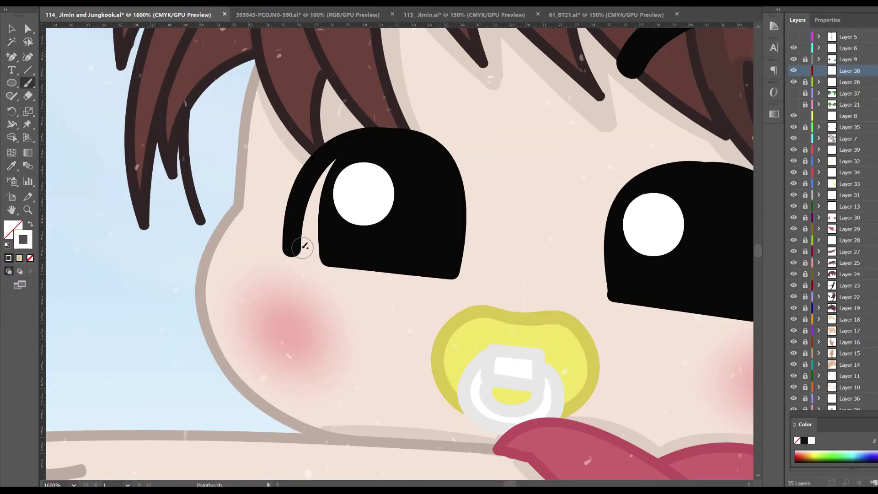
Paint white crescent highlights on the baby's left and right eyes.
{"action": "key", "text": "ctrl+minus"}
{"action": "key", "text": "b"}
{"action": "left_click_drag", "start_coordinate": [293, 243], "coordinate": [323, 249]}
{"action": "key", "text": "ctrl+z"}
{"action": "left_click_drag", "start_coordinate": [336, 162], "coordinate": [304, 249]}
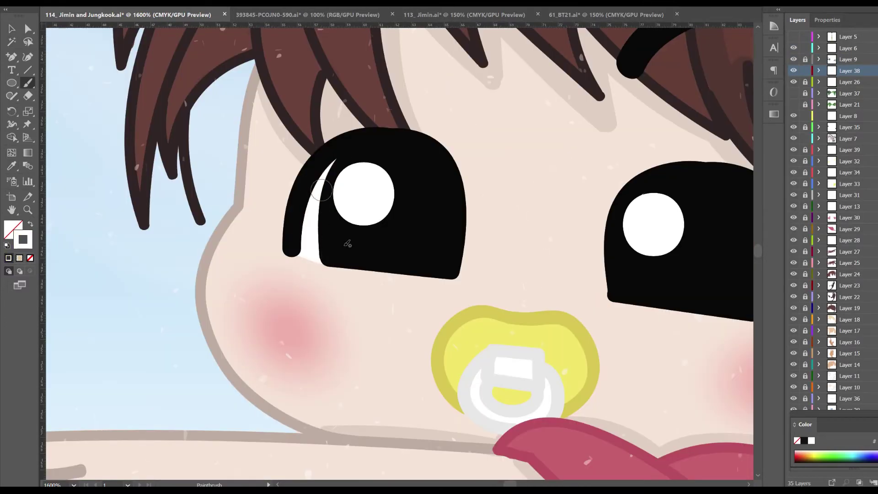
{"action": "scroll", "coordinate": [412, 228], "scroll_direction": "right", "scroll_amount": 5}
{"action": "left_click_drag", "start_coordinate": [550, 278], "coordinate": [544, 160]}
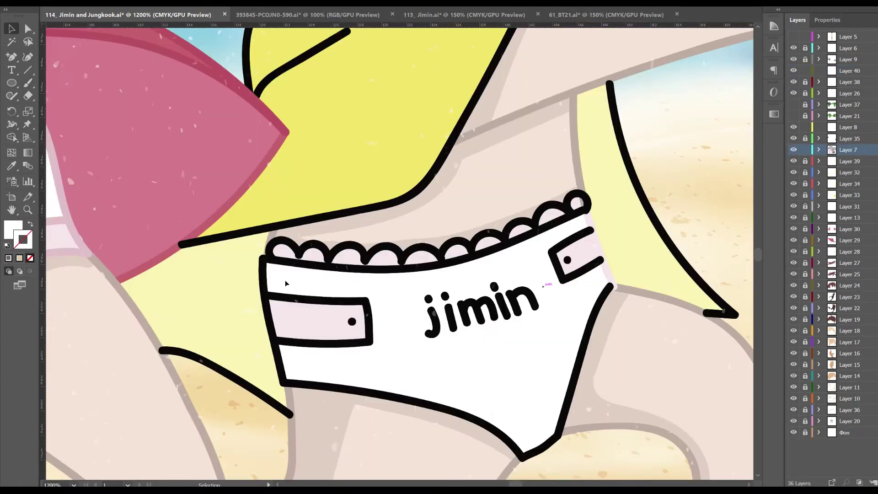
Recolour the diaper's outlines, buckle, waistband and scallops pale pink.
{"action": "left_click_drag", "start_coordinate": [489, 423], "coordinate": [504, 421]}
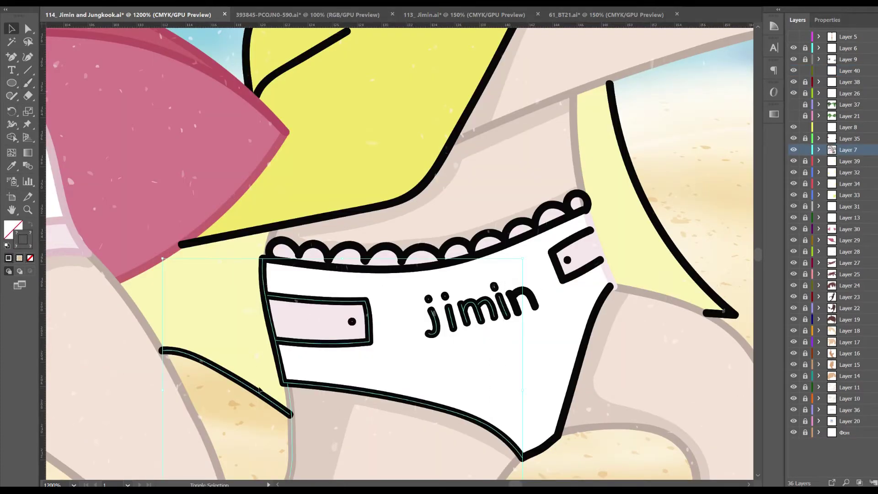
{"action": "left_click", "coordinate": [293, 414], "text": "shift"}
{"action": "left_click", "coordinate": [565, 407], "text": "shift"}
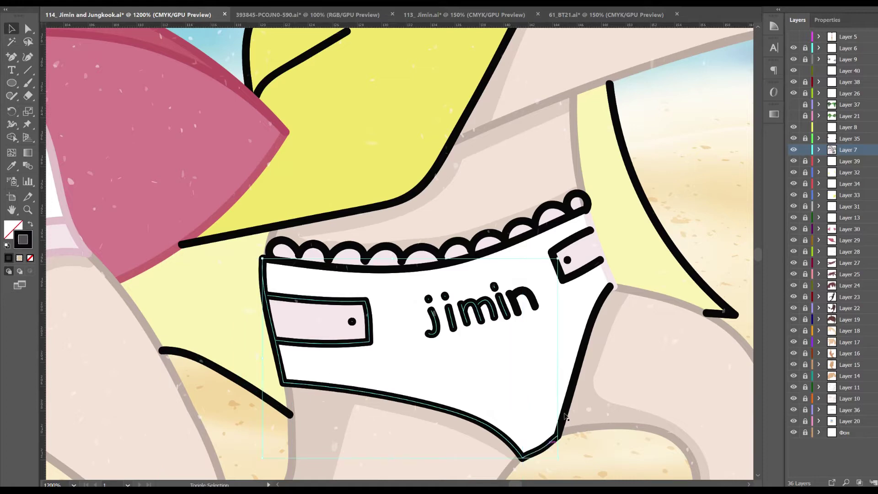
{"action": "left_click", "coordinate": [591, 247], "text": "shift"}
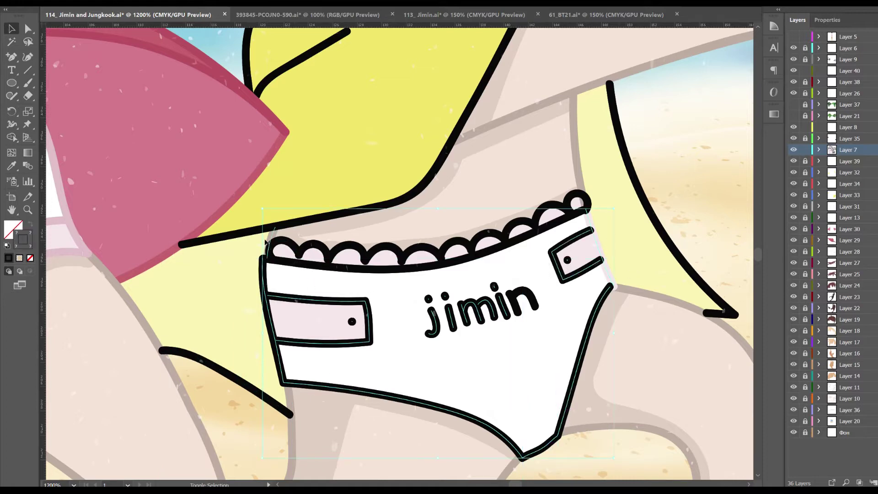
{"action": "left_click", "coordinate": [281, 264], "text": "shift"}
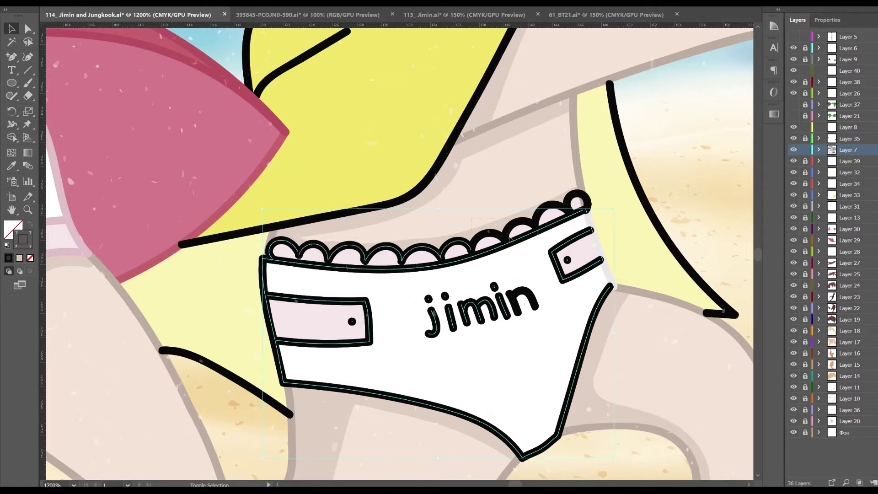
{"action": "left_click_drag", "start_coordinate": [569, 210], "coordinate": [570, 211]}
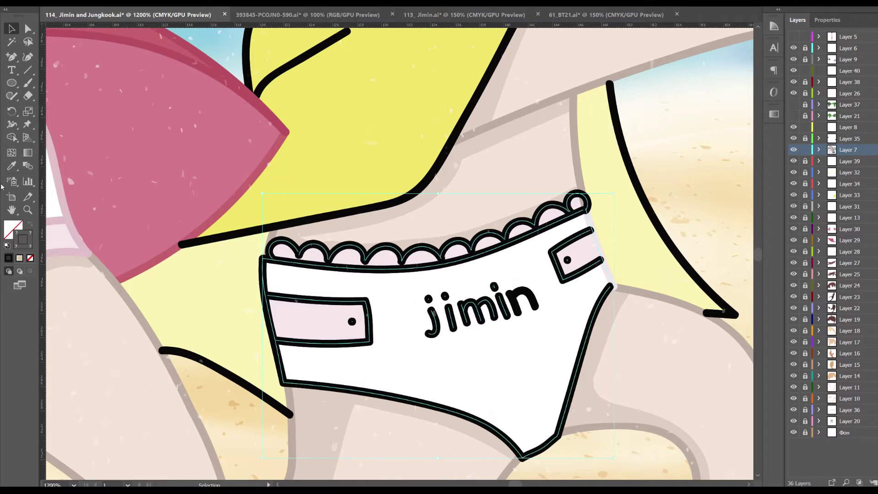
{"action": "key", "text": "i"}
{"action": "left_click", "coordinate": [190, 211]}
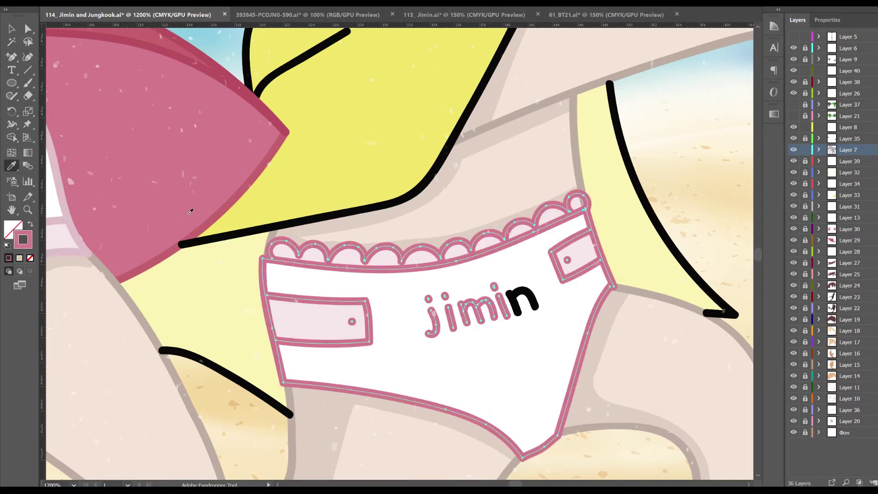
{"action": "left_click", "coordinate": [89, 244]}
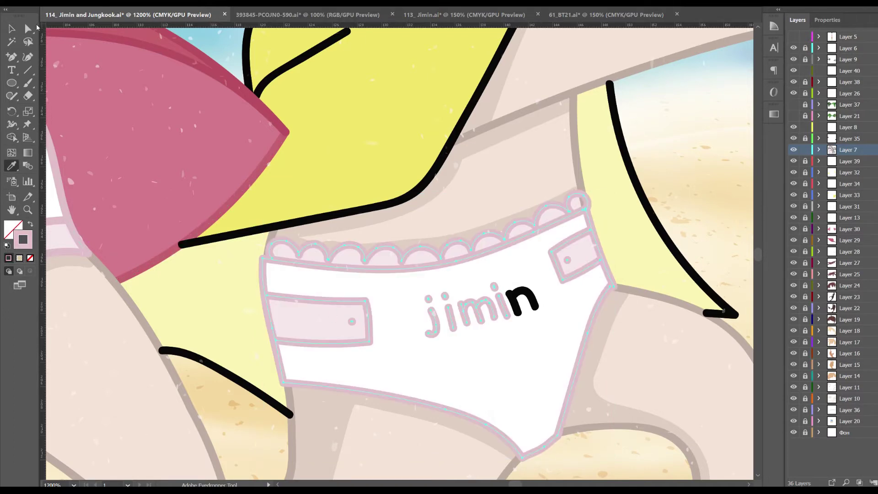
{"action": "left_click", "coordinate": [12, 28]}
Give the black 'n' of jimin the same pale pink.
{"action": "left_click", "coordinate": [528, 296]}
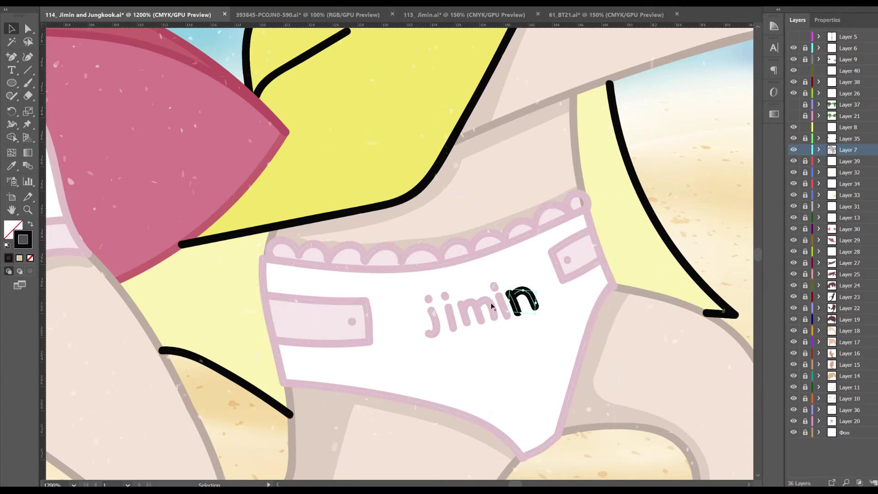
{"action": "left_click", "coordinate": [11, 165]}
{"action": "left_click", "coordinate": [433, 309]}
{"action": "left_click", "coordinate": [19, 32]}
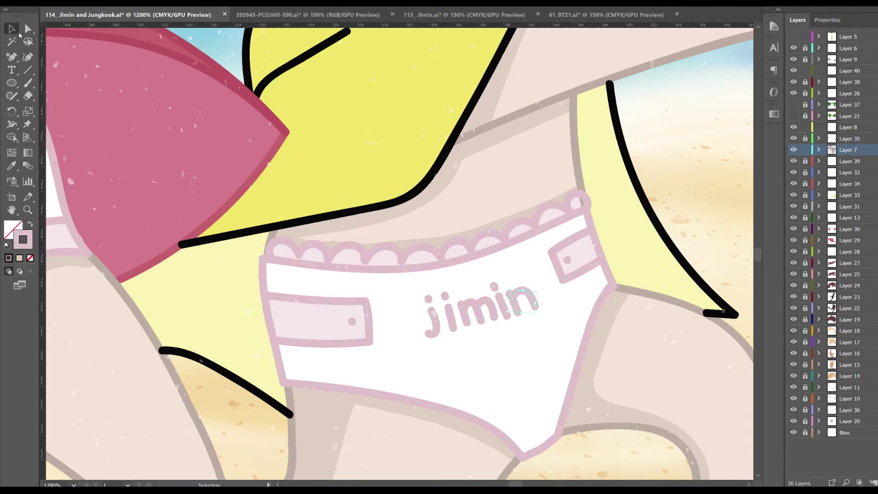
{"action": "left_click_drag", "start_coordinate": [555, 166], "coordinate": [569, 289]}
{"action": "left_click", "coordinate": [686, 351]}
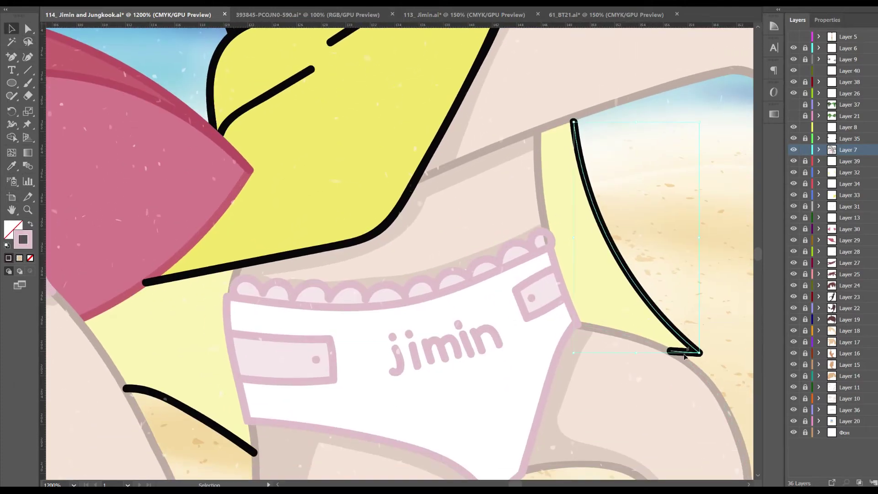
Recolour the black leg curves yellow and send them behind the skin lines.
{"action": "left_click", "coordinate": [189, 416], "text": "shift"}
{"action": "key", "text": "i"}
{"action": "left_click", "coordinate": [203, 247]}
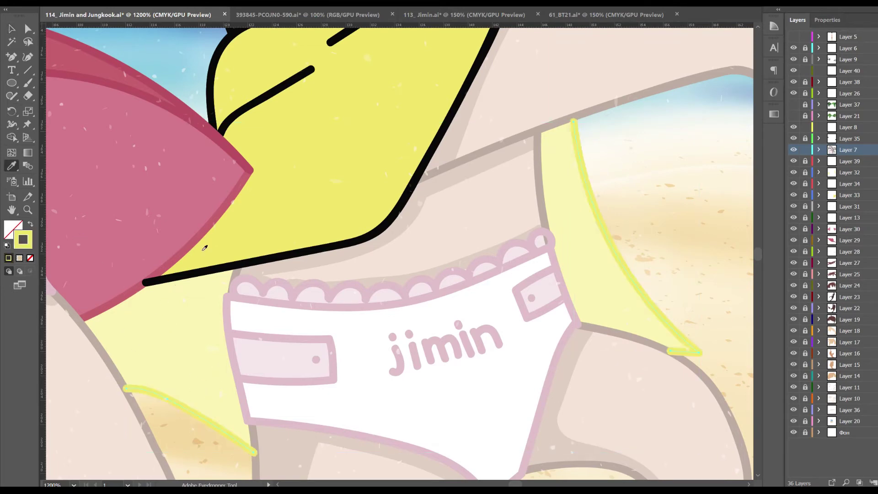
{"action": "left_click", "coordinate": [12, 28]}
{"action": "right_click", "coordinate": [61, 298]}
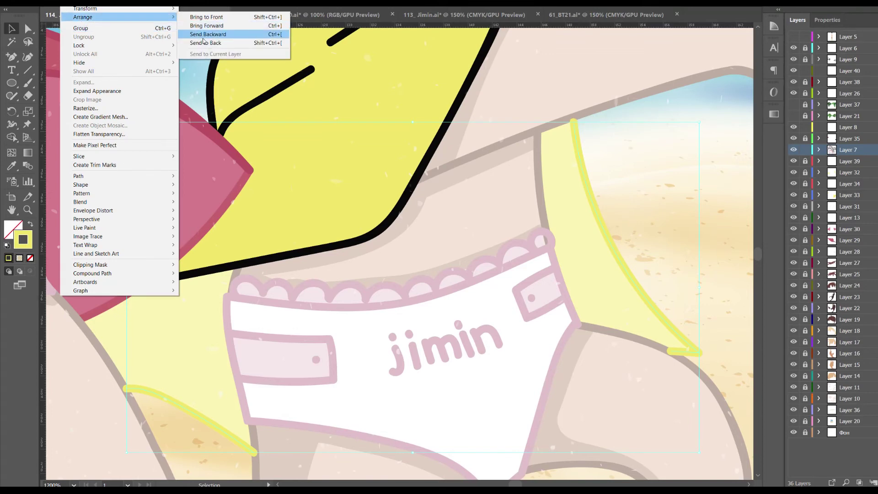
{"action": "left_click", "coordinate": [215, 36]}
Match the yellow cape's black outlines to its yellow fill.
{"action": "scroll", "coordinate": [413, 257], "scroll_direction": "up", "scroll_amount": 2}
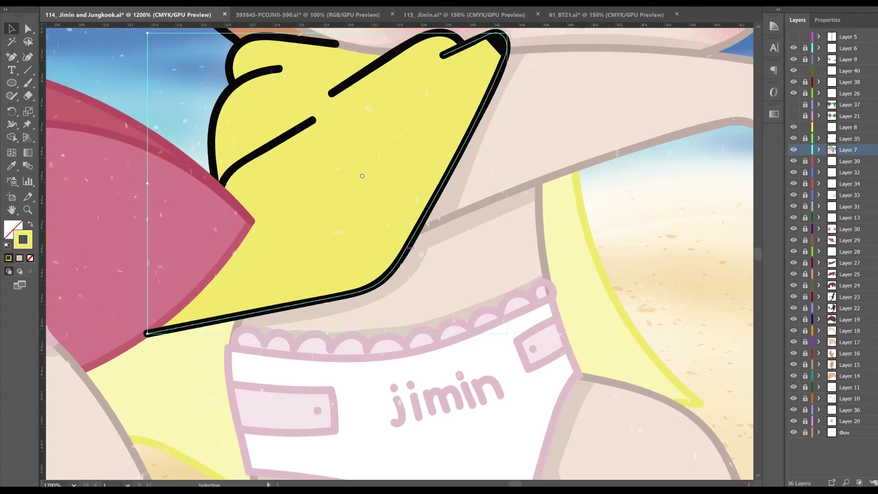
{"action": "scroll", "coordinate": [413, 257], "scroll_direction": "up", "scroll_amount": 2}
{"action": "scroll", "coordinate": [414, 257], "scroll_direction": "left", "scroll_amount": 1}
{"action": "left_click", "coordinate": [400, 223]}
{"action": "key", "text": "i"}
{"action": "left_click", "coordinate": [310, 193]}
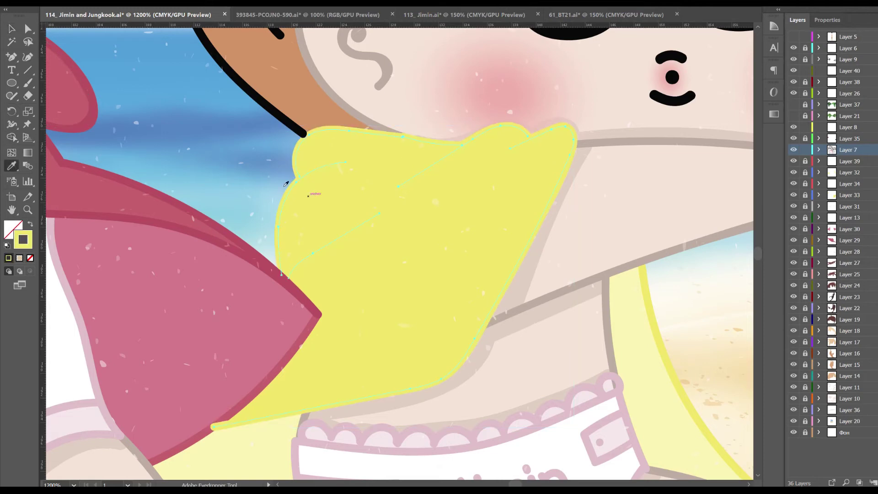
{"action": "scroll", "coordinate": [310, 194], "scroll_direction": "left", "scroll_amount": 5}
{"action": "scroll", "coordinate": [309, 194], "scroll_direction": "up", "scroll_amount": 1}
{"action": "scroll", "coordinate": [310, 194], "scroll_direction": "left", "scroll_amount": 2}
{"action": "scroll", "coordinate": [310, 194], "scroll_direction": "up", "scroll_amount": 2}
{"action": "scroll", "coordinate": [310, 194], "scroll_direction": "up", "scroll_amount": 1}
{"action": "scroll", "coordinate": [309, 193], "scroll_direction": "left", "scroll_amount": 1}
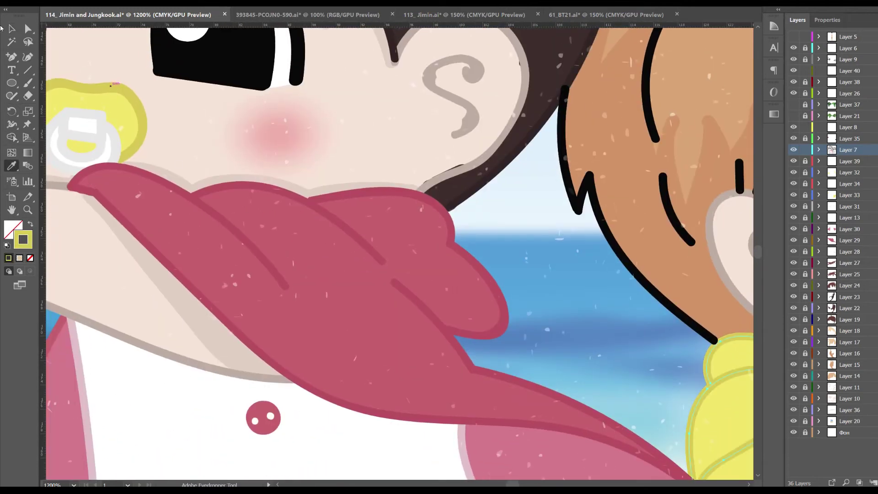
{"action": "left_click", "coordinate": [11, 29]}
{"action": "scroll", "coordinate": [281, 227], "scroll_direction": "right", "scroll_amount": 5}
{"action": "scroll", "coordinate": [281, 227], "scroll_direction": "down", "scroll_amount": 1}
{"action": "scroll", "coordinate": [281, 227], "scroll_direction": "down", "scroll_amount": 2}
{"action": "scroll", "coordinate": [326, 336], "scroll_direction": "up", "scroll_amount": 1}
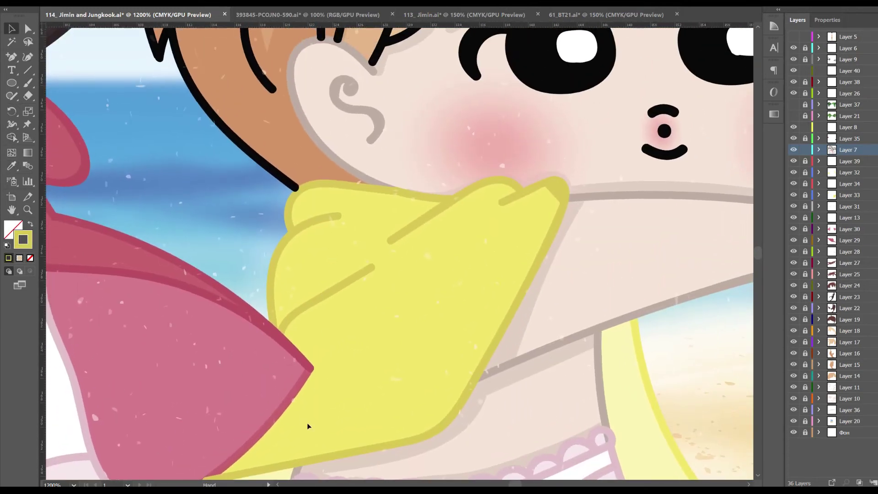
{"action": "left_click_drag", "start_coordinate": [275, 452], "coordinate": [331, 339]}
Select all of the blond baby's hair strands, fringe, sprout and head outline together.
{"action": "left_click", "coordinate": [317, 306]}
{"action": "scroll", "coordinate": [261, 359], "scroll_direction": "up", "scroll_amount": 10}
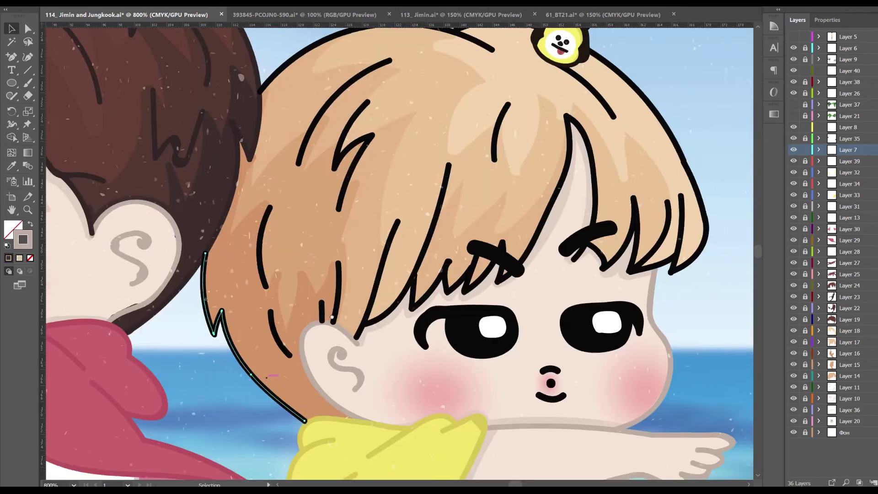
{"action": "scroll", "coordinate": [206, 338], "scroll_direction": "right", "scroll_amount": 3}
{"action": "left_click", "coordinate": [167, 324]}
{"action": "left_click", "coordinate": [208, 395], "text": "shift"}
{"action": "left_click", "coordinate": [357, 347], "text": "shift"}
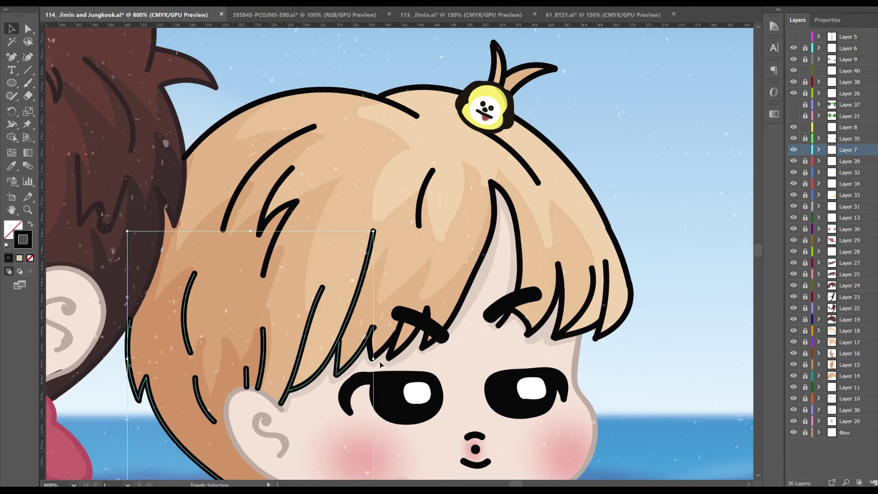
{"action": "left_click", "coordinate": [438, 340], "text": "shift"}
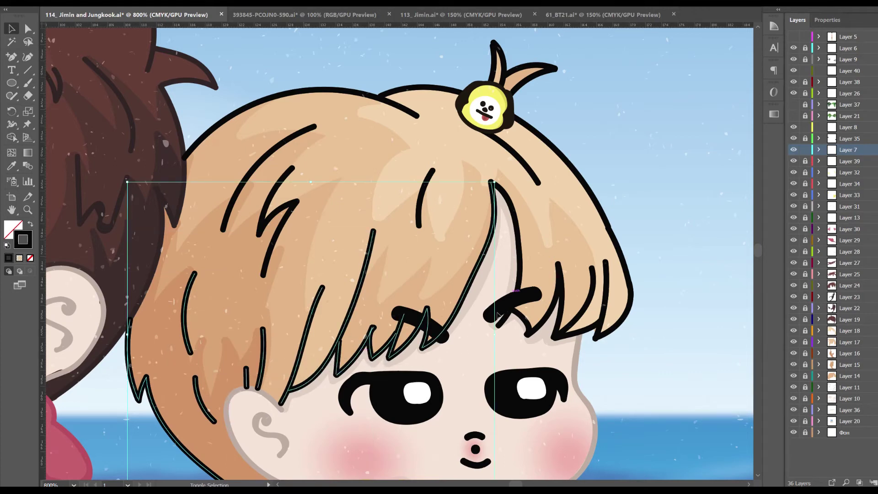
{"action": "left_click", "coordinate": [593, 296], "text": "shift"}
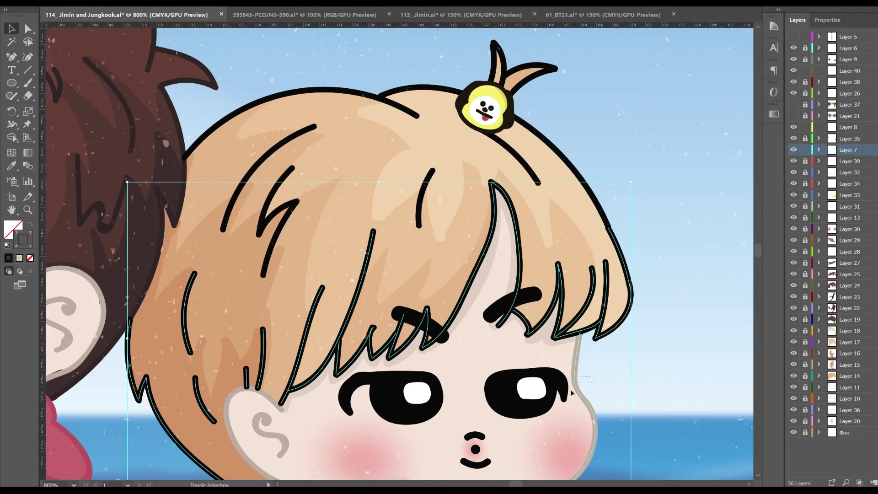
{"action": "left_click", "coordinate": [496, 157], "text": "shift"}
{"action": "left_click", "coordinate": [533, 69], "text": "shift"}
{"action": "left_click", "coordinate": [263, 262], "text": "shift"}
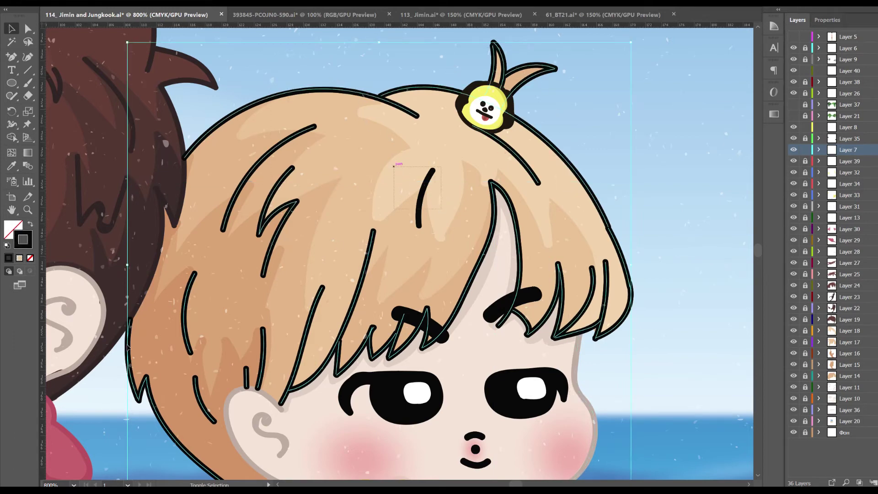
Recolor the selected hair outlines light brown, sampled from the artwork and refined in the Color Picker.
{"action": "left_click", "coordinate": [11, 166]}
{"action": "left_click", "coordinate": [156, 269]}
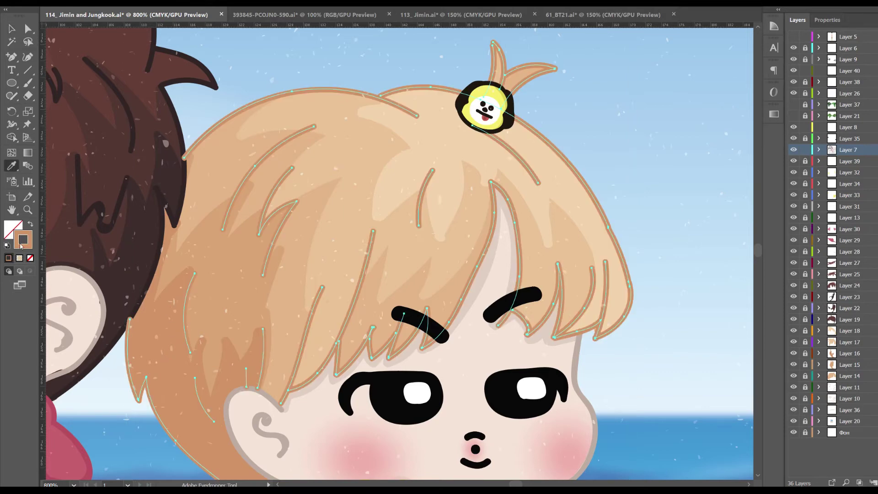
{"action": "double_click", "coordinate": [21, 245]}
{"action": "key", "text": "Return"}
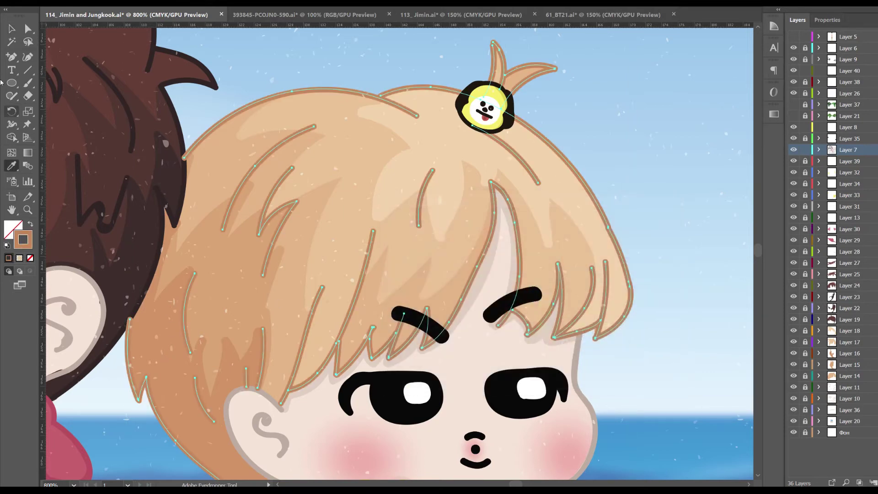
{"action": "left_click", "coordinate": [12, 29]}
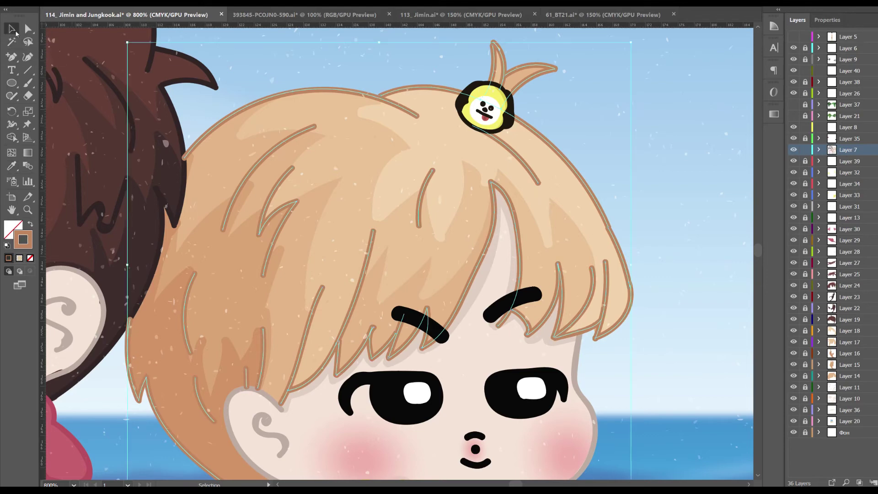
{"action": "left_click", "coordinate": [257, 63]}
Send the ear and the hair's top outline backward so the ear sits behind the hair.
{"action": "scroll", "coordinate": [369, 290], "scroll_direction": "down", "scroll_amount": 2}
{"action": "scroll", "coordinate": [369, 290], "scroll_direction": "left", "scroll_amount": 2}
{"action": "left_click", "coordinate": [292, 358]}
{"action": "left_click", "coordinate": [69, 3]}
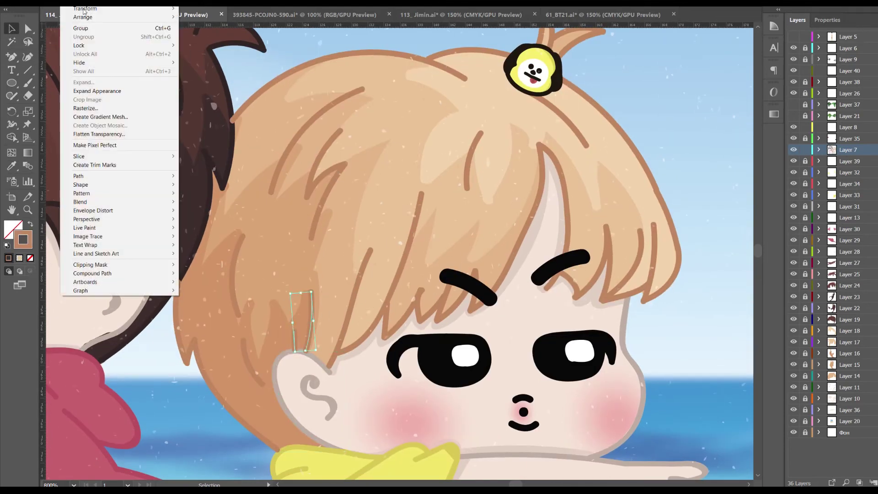
{"action": "left_click", "coordinate": [219, 34]}
{"action": "left_click", "coordinate": [264, 88]}
{"action": "left_click", "coordinate": [69, 2]}
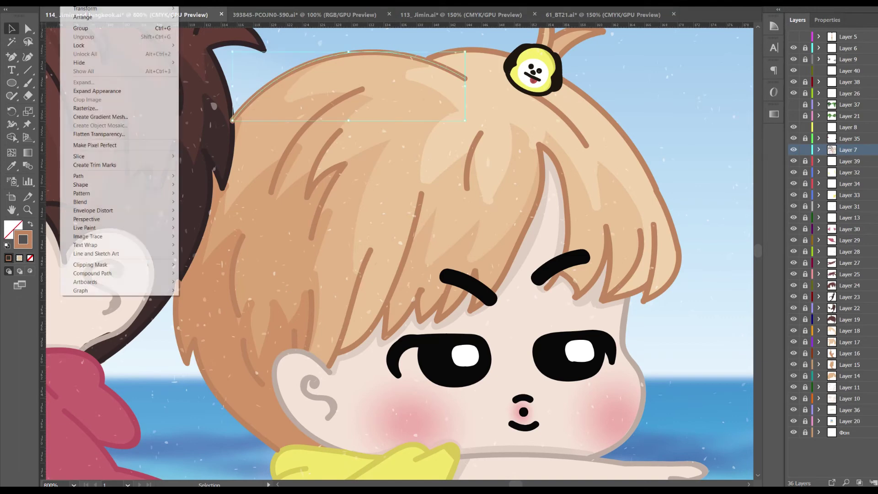
{"action": "left_click", "coordinate": [220, 38]}
Send the hair strand beside the ear to the back and fit the artboard in the window.
{"action": "left_click", "coordinate": [164, 335]}
{"action": "left_click", "coordinate": [182, 322]}
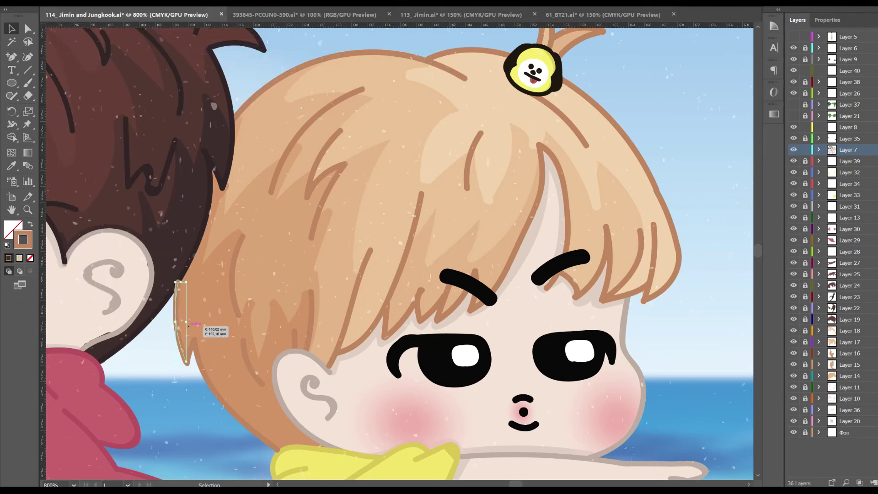
{"action": "left_click", "coordinate": [69, 3]}
{"action": "left_click", "coordinate": [219, 43]}
{"action": "key", "text": "ctrl+0"}
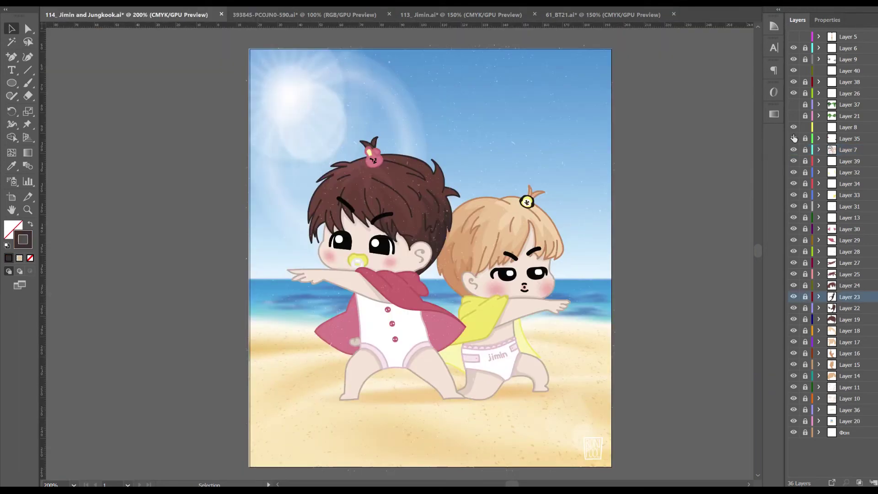
Show the palm and monstera leaf layer and move Layer 40 just below Layer 8.
{"action": "left_click", "coordinate": [794, 105]}
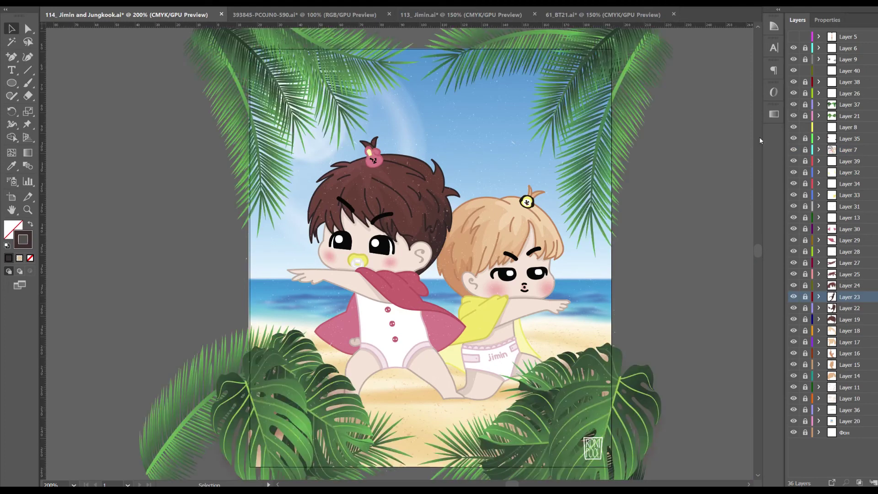
{"action": "scroll", "coordinate": [476, 93], "scroll_direction": "up", "scroll_amount": 1}
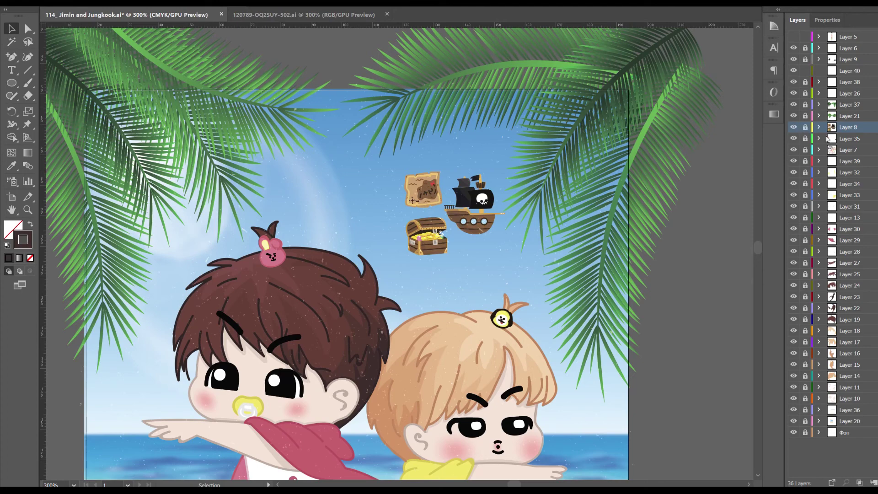
{"action": "left_click_drag", "start_coordinate": [845, 71], "coordinate": [845, 131]}
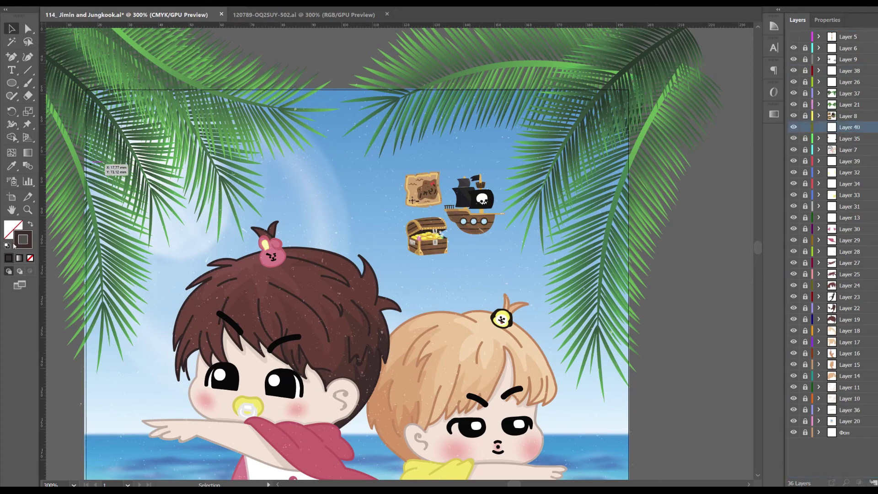
Set a white stroke and paint a white Paintbrush stroke around the map and chest.
{"action": "double_click", "coordinate": [18, 238]}
{"action": "key", "text": "Return"}
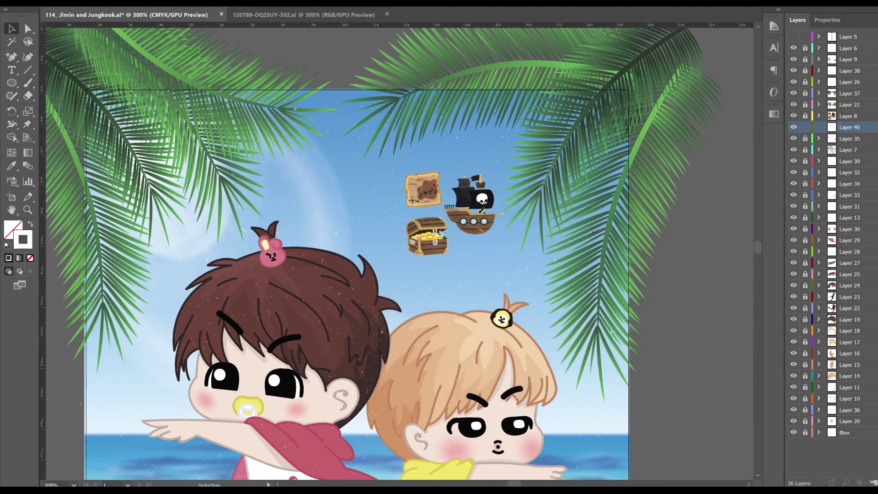
{"action": "key", "text": "b"}
{"action": "scroll", "coordinate": [445, 218], "scroll_direction": "up", "scroll_amount": 3}
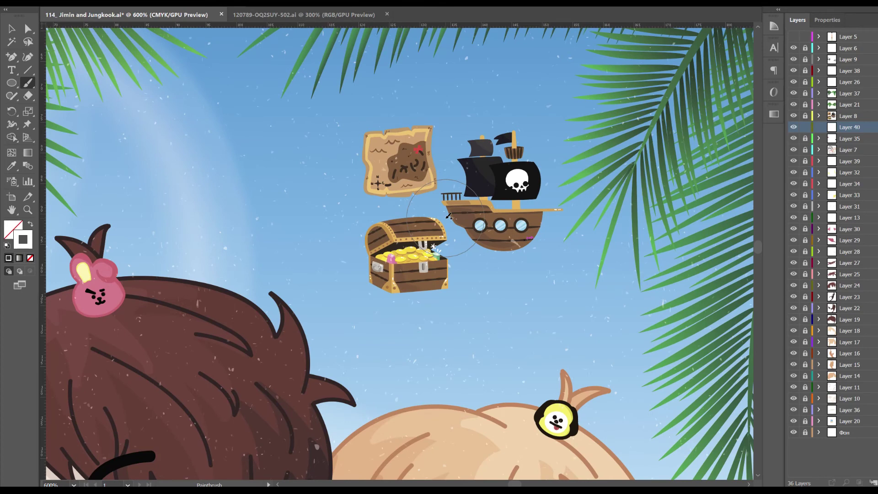
{"action": "left_click_drag", "start_coordinate": [476, 277], "coordinate": [471, 141]}
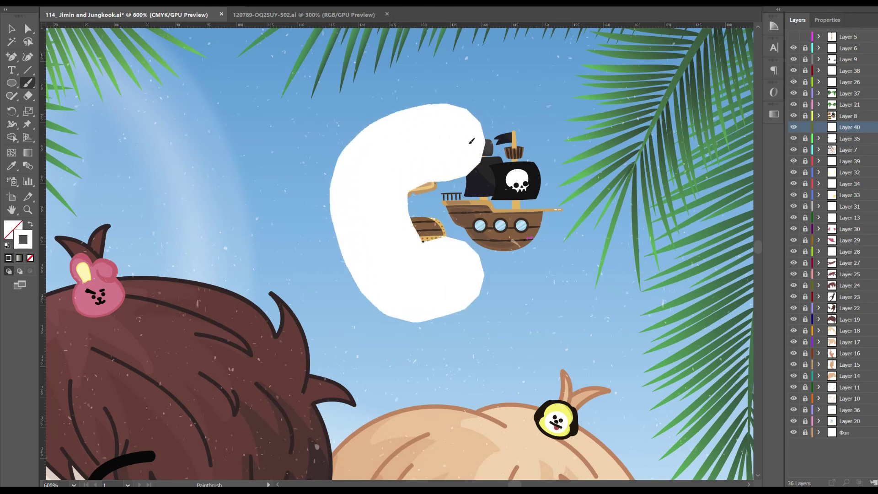
Paint a white blob around the ship, map and chest, plus two smaller trailing dots.
{"action": "left_click_drag", "start_coordinate": [471, 141], "coordinate": [421, 280]}
{"action": "left_click_drag", "start_coordinate": [457, 220], "coordinate": [440, 265]}
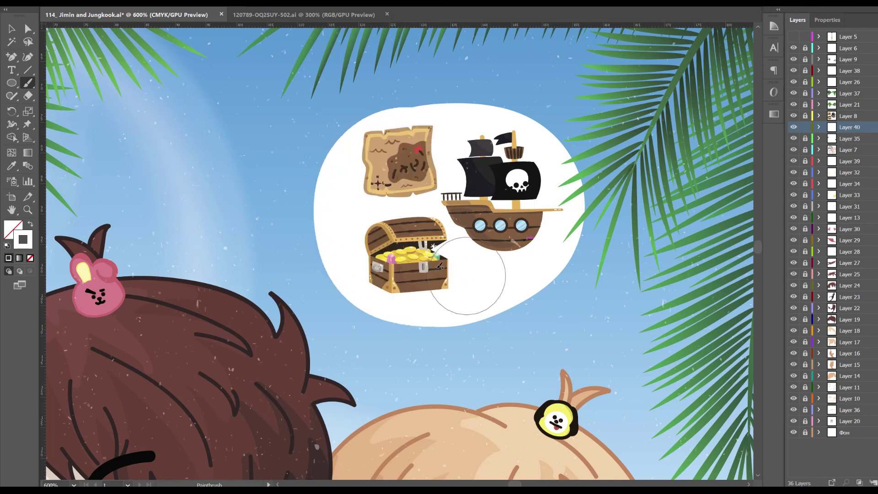
{"action": "left_click_drag", "start_coordinate": [359, 334], "coordinate": [358, 327]}
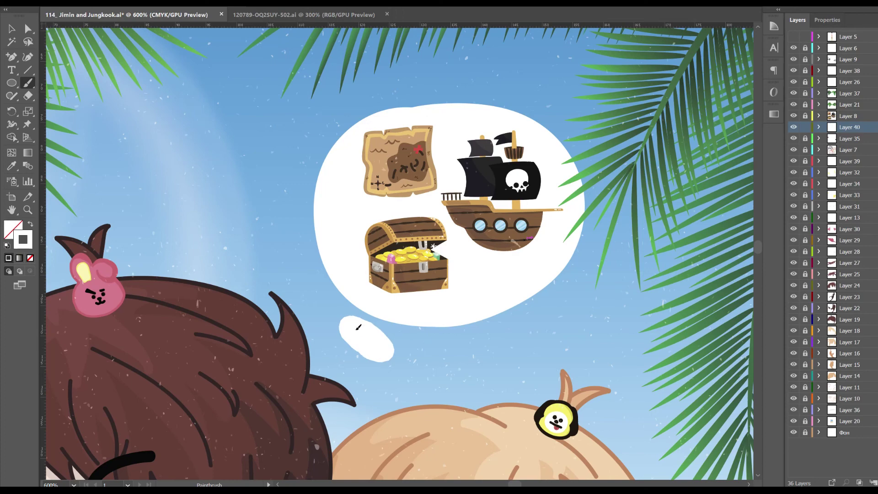
{"action": "left_click_drag", "start_coordinate": [349, 371], "coordinate": [346, 373]}
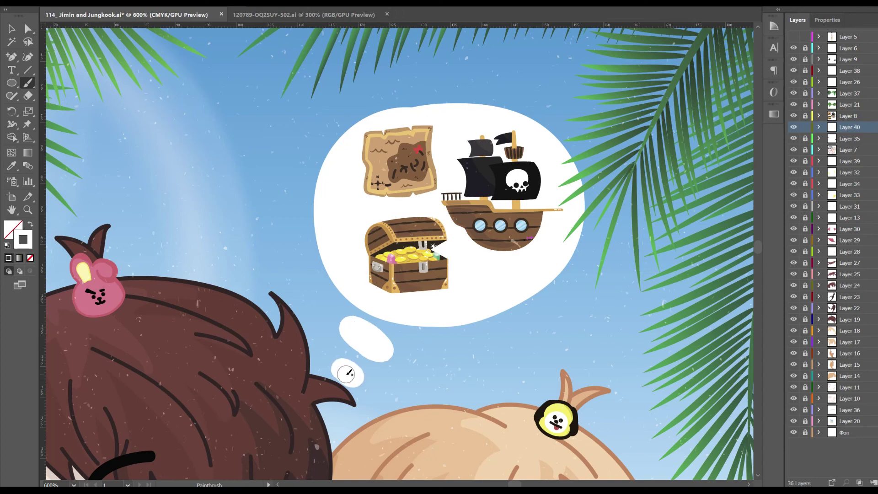